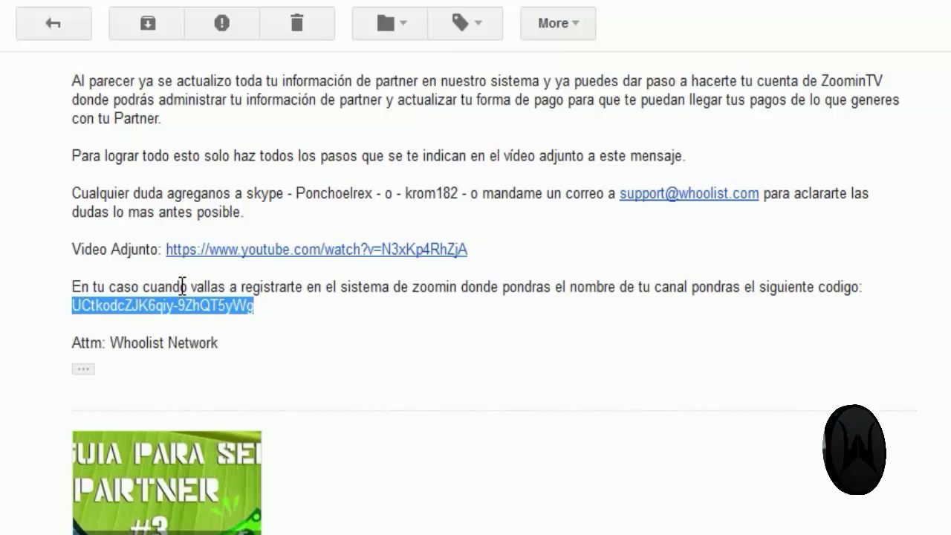
Step: Highlight and review the channel code and its registration instruction in the Whoolist partner email
click(277, 300)
drag(278, 300, 74, 287)
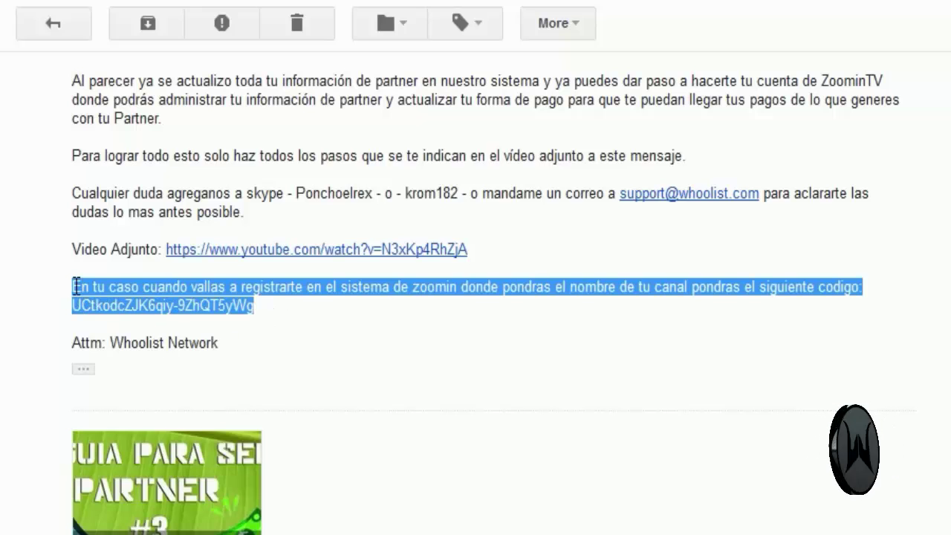
click(135, 305)
drag(267, 309, 74, 311)
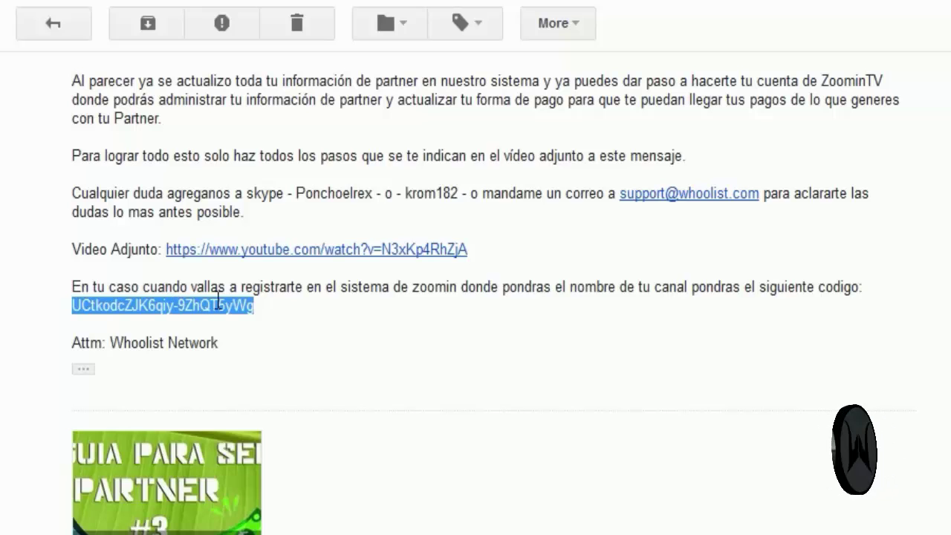
drag(275, 318, 70, 286)
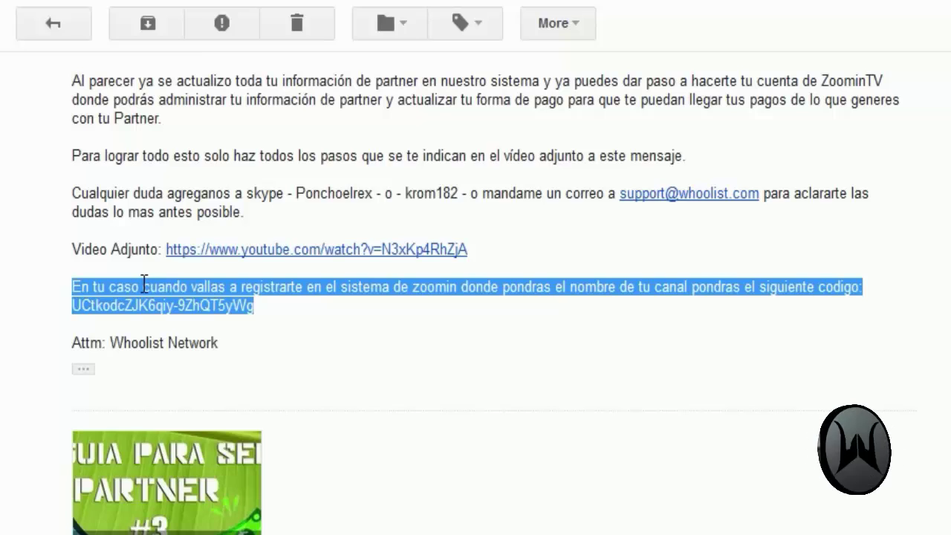
click(254, 308)
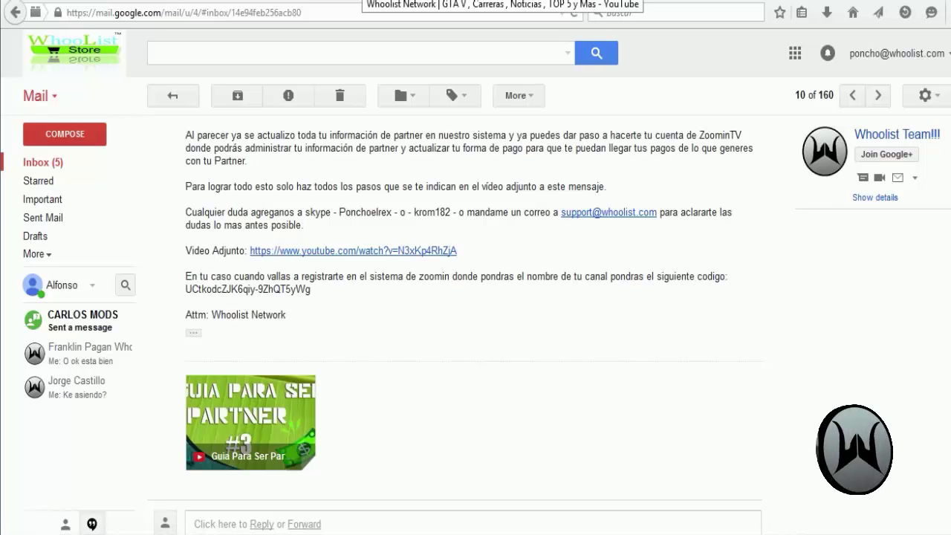
Step: Go to the Whoolist channel's About page and follow its 'Registrate Con Zoomin.TV' link
click(364, 2)
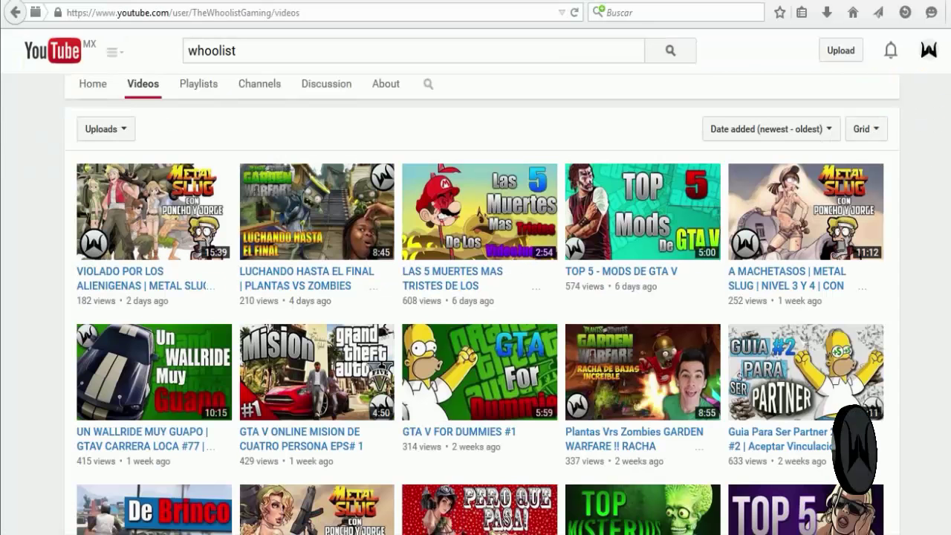
scroll(382, 179, up, 3)
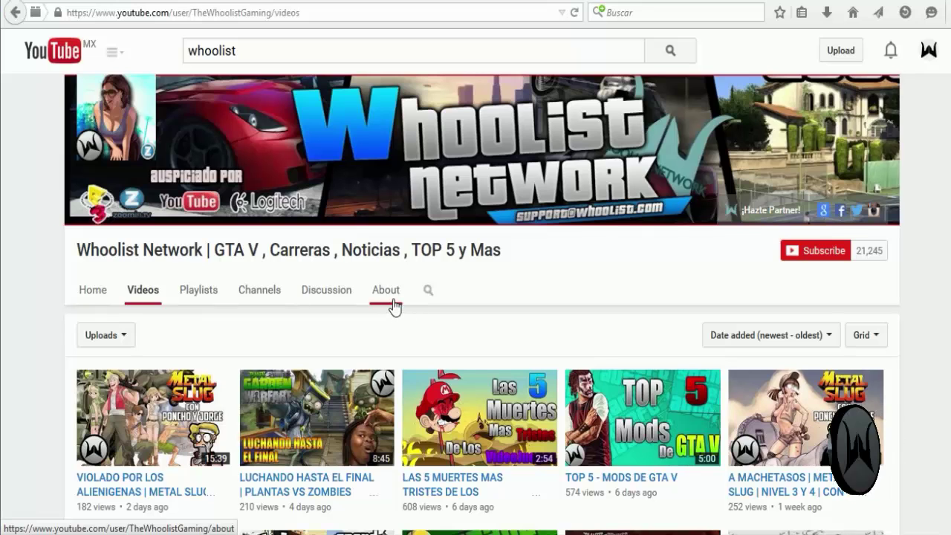
click(386, 295)
scroll(386, 296, down, 6)
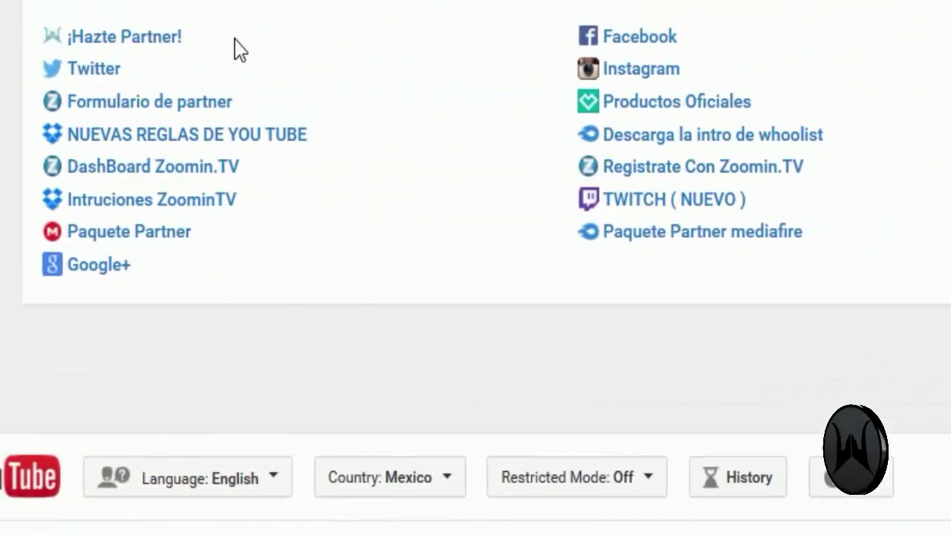
scroll(30, 142, up, 2)
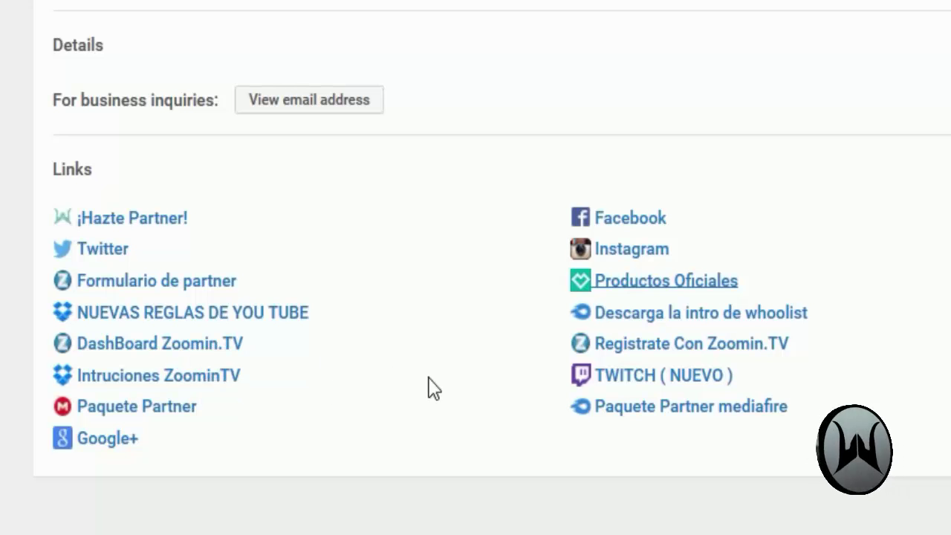
click(630, 346)
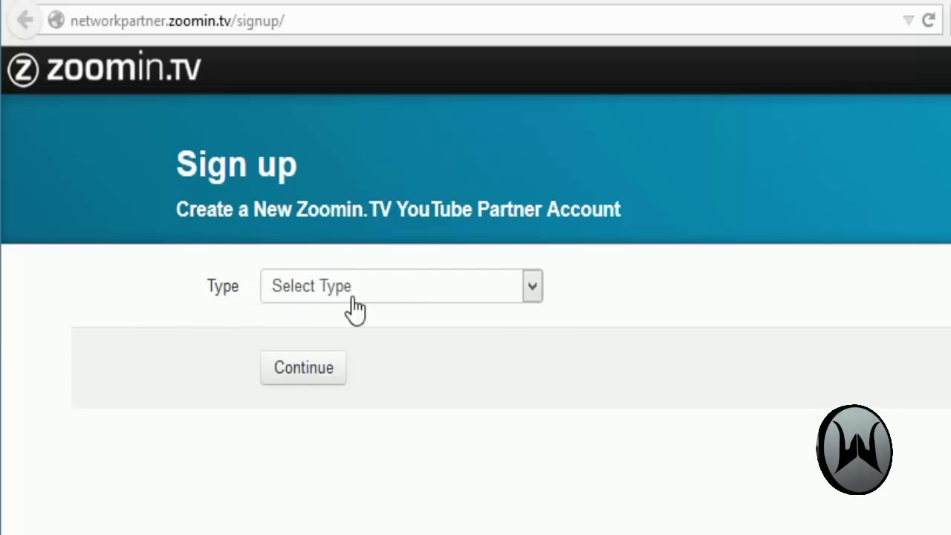
Step: Set the sign-up account type to Channel Owner, entering and then erasing a channel name
click(428, 295)
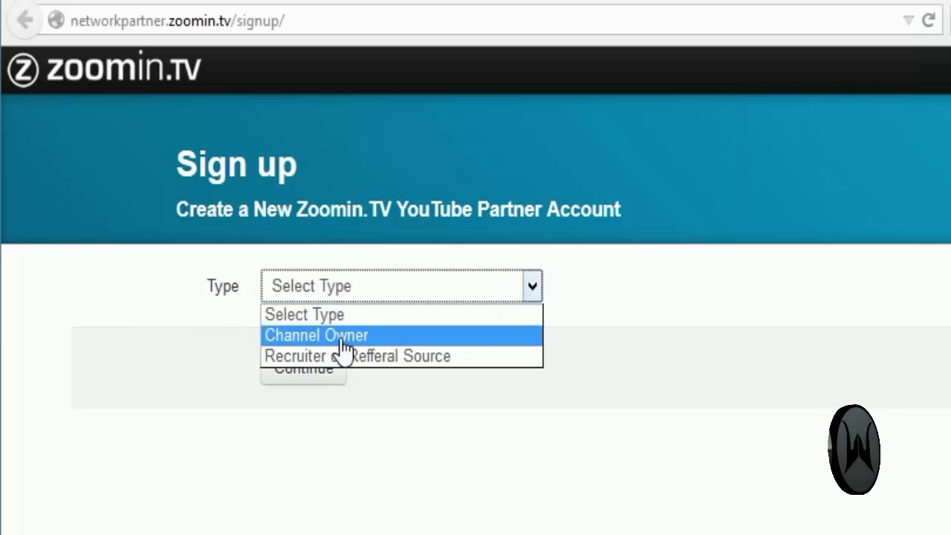
click(320, 336)
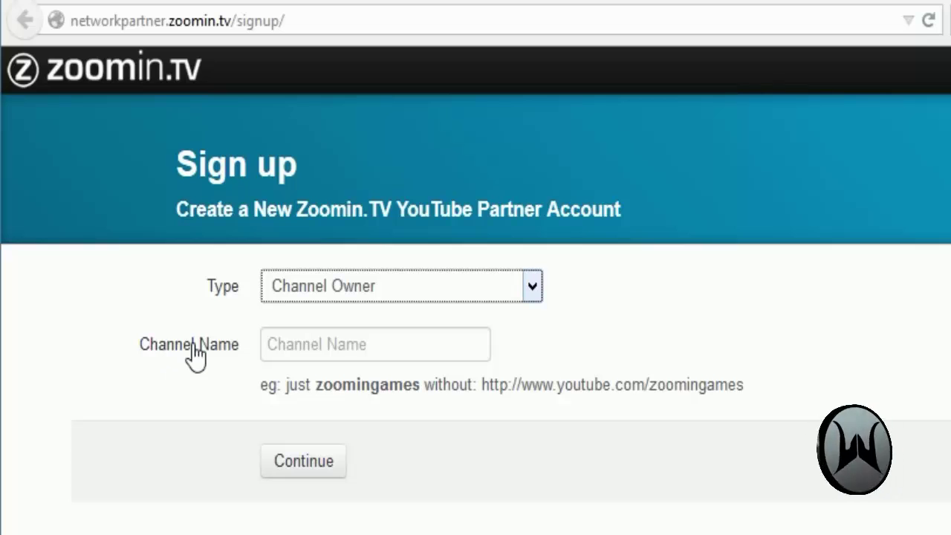
click(349, 349)
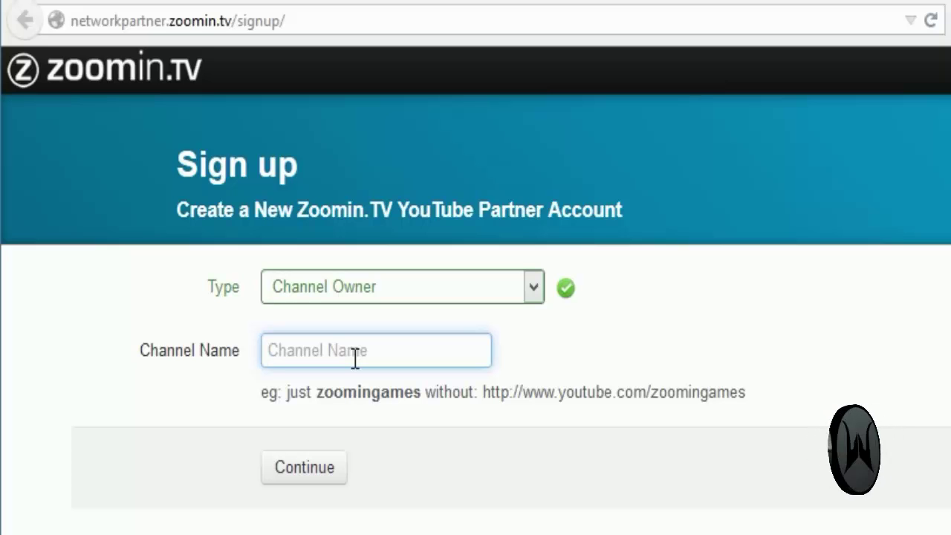
text(ponchoe)
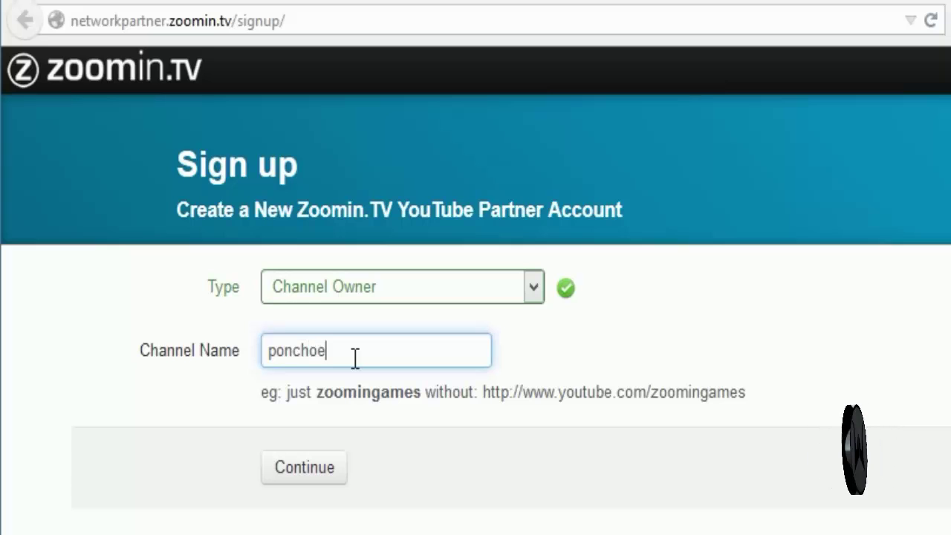
text(lrex)
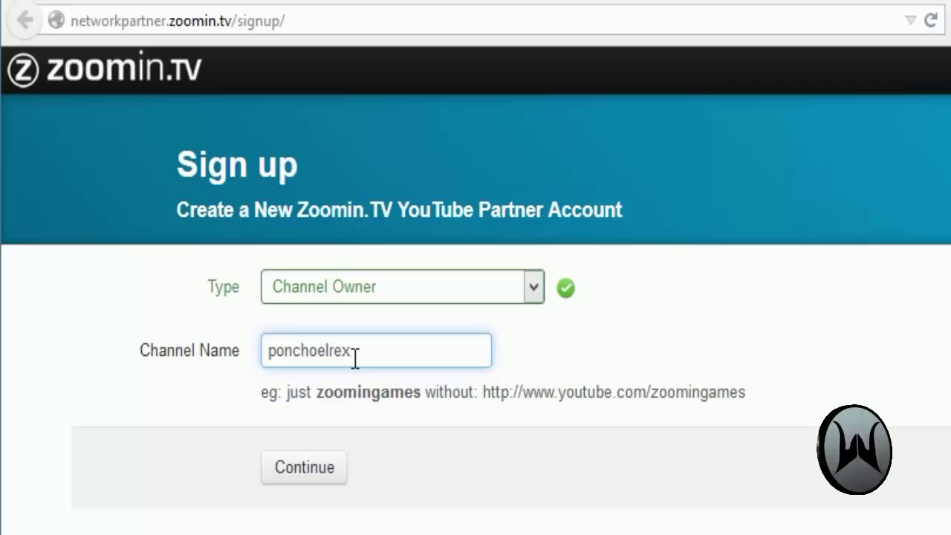
key(BackSpace)
key(BackSpace)
key(BackSpace)
key(BackSpace)
key(BackSpace)
key(BackSpace)
key(BackSpace)
key(BackSpace)
key(BackSpace)
key(BackSpace)
key(BackSpace)
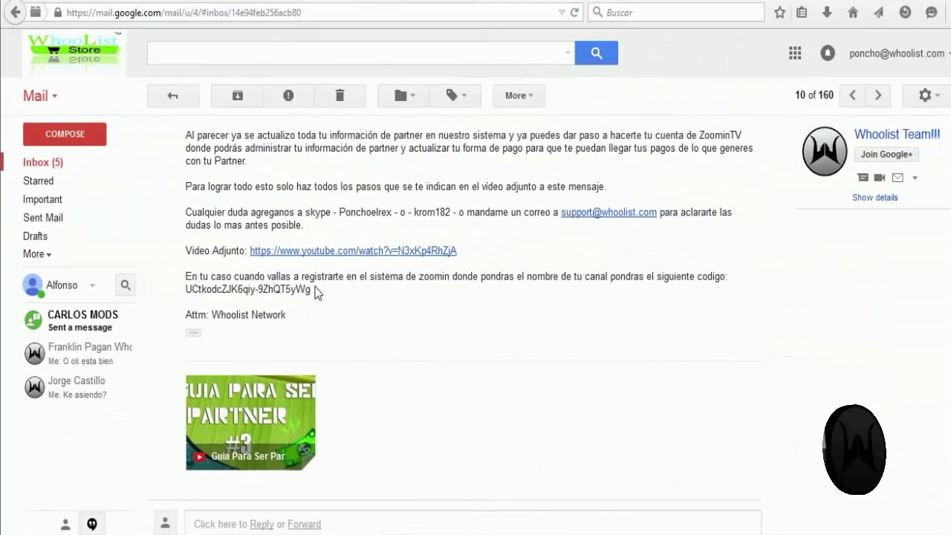
Step: Copy the channel code from the Whoolist partner email with Copiar
drag(315, 291, 188, 288)
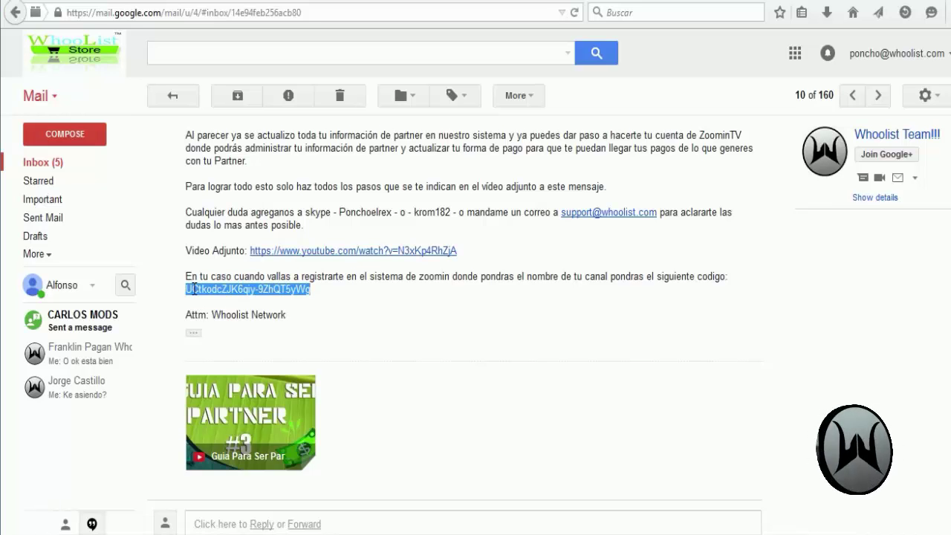
right_click(194, 289)
click(223, 296)
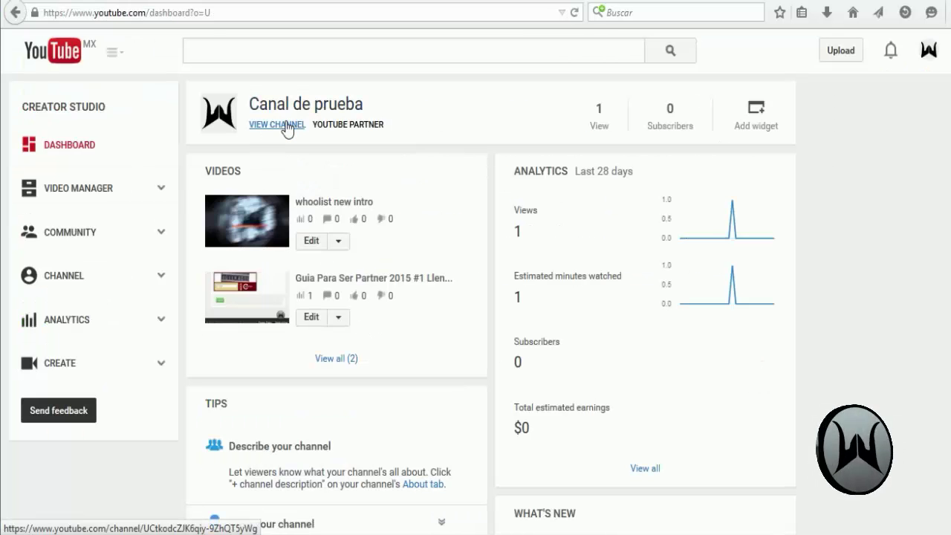
Step: Open the Canal de prueba channel page and select its channel ID, comparing it with the email code
click(286, 127)
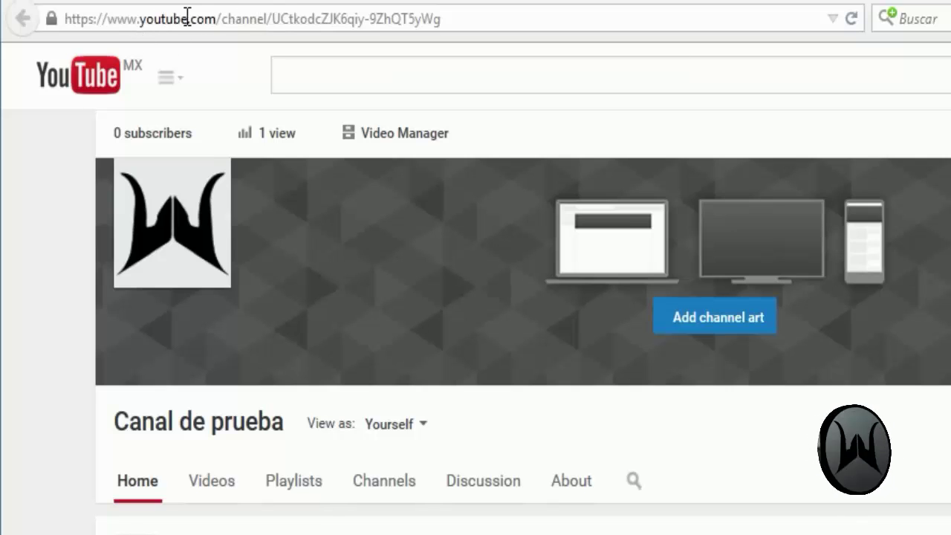
drag(272, 18, 473, 15)
click(470, 17)
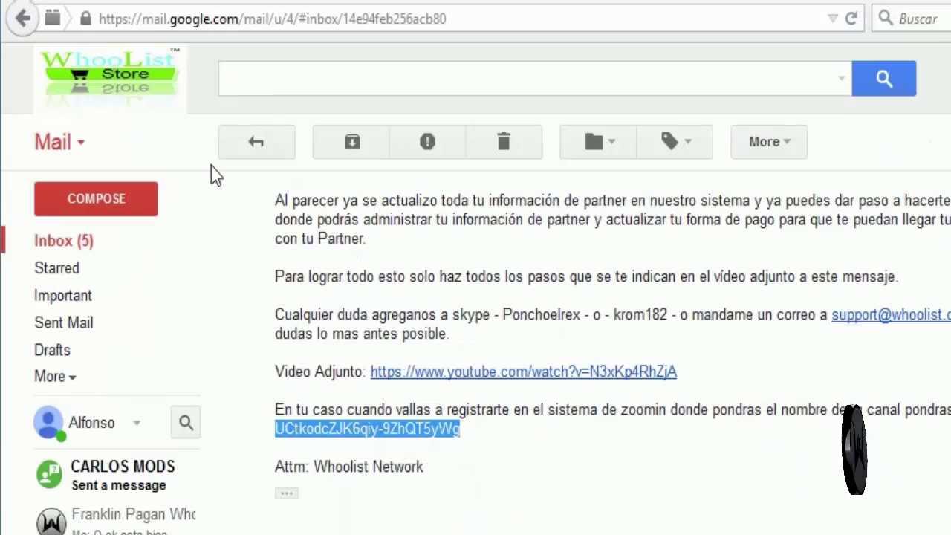
click(301, 454)
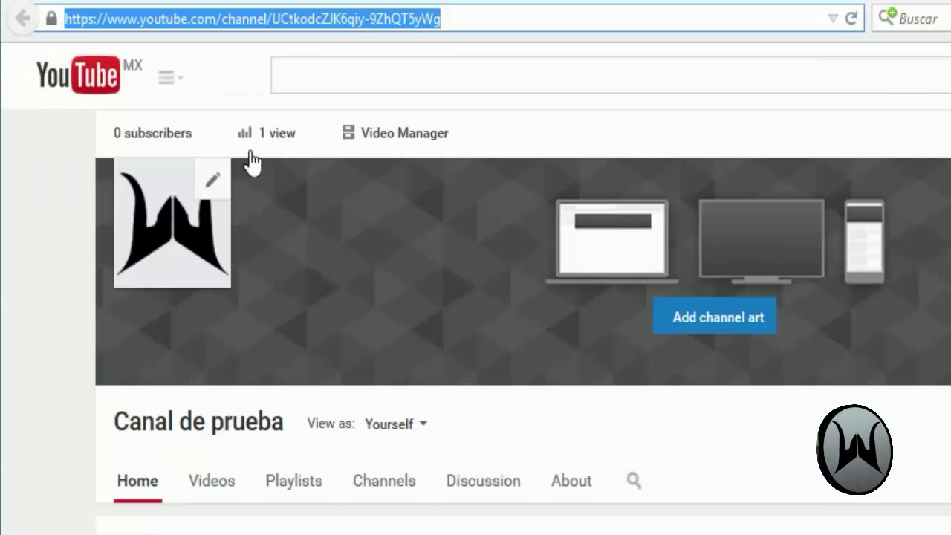
click(375, 22)
drag(459, 20, 273, 31)
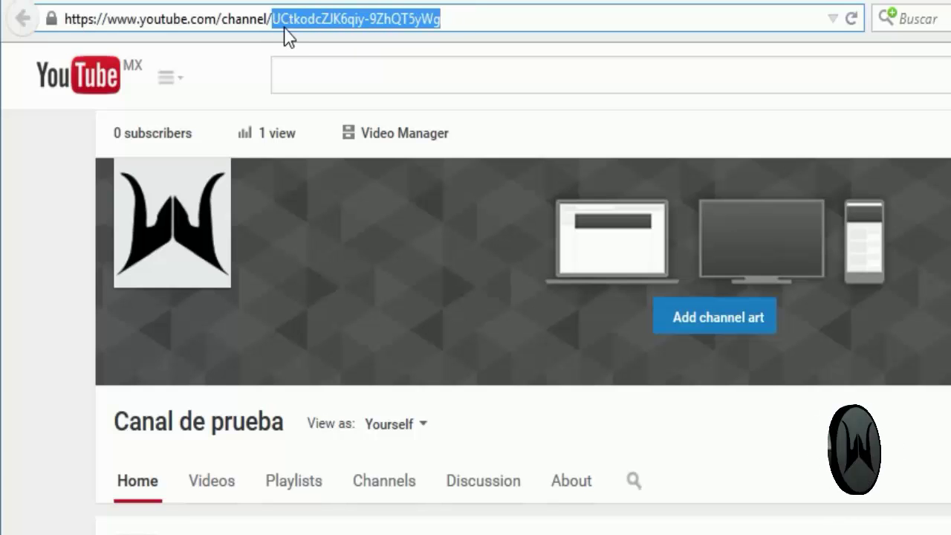
right_click(300, 24)
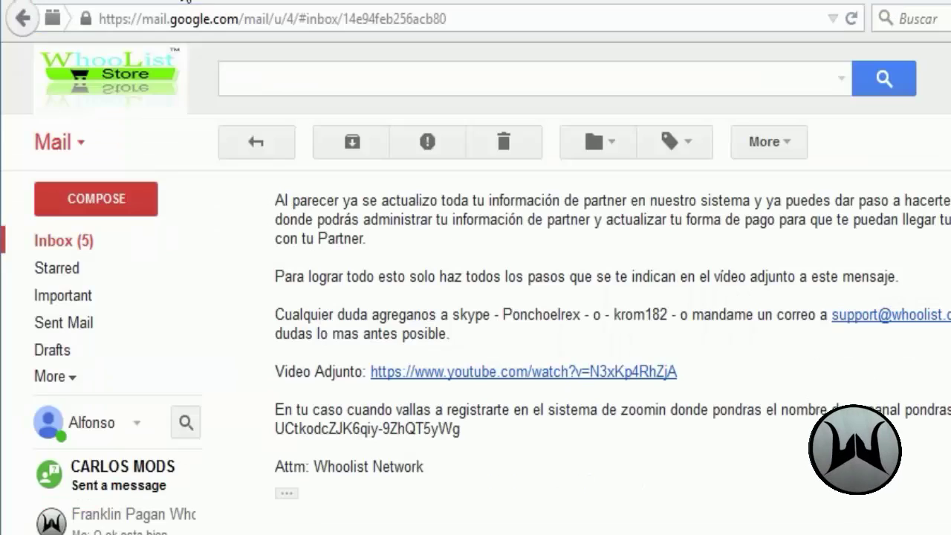
click(182, 1)
click(529, 3)
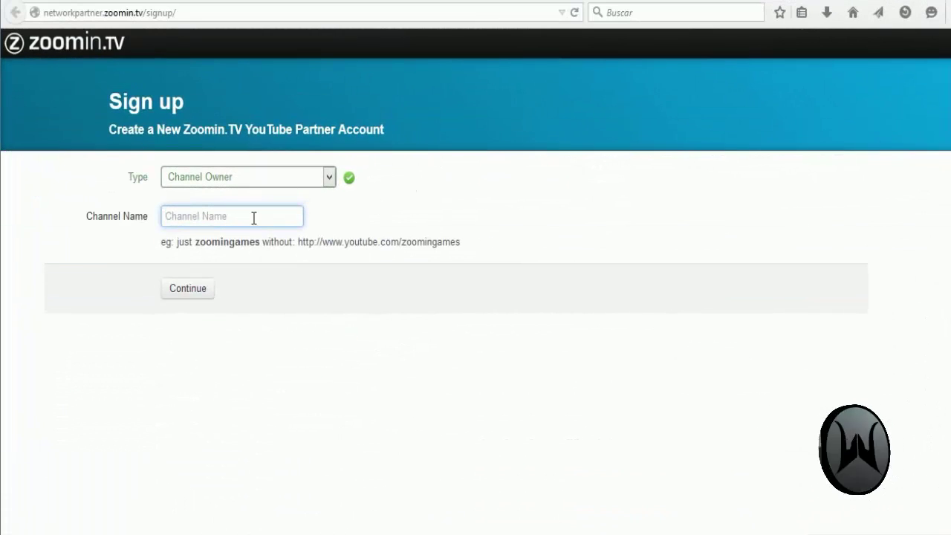
Step: Paste the channel ID as Channel Name and submit the Channel Owner registration
right_click(253, 219)
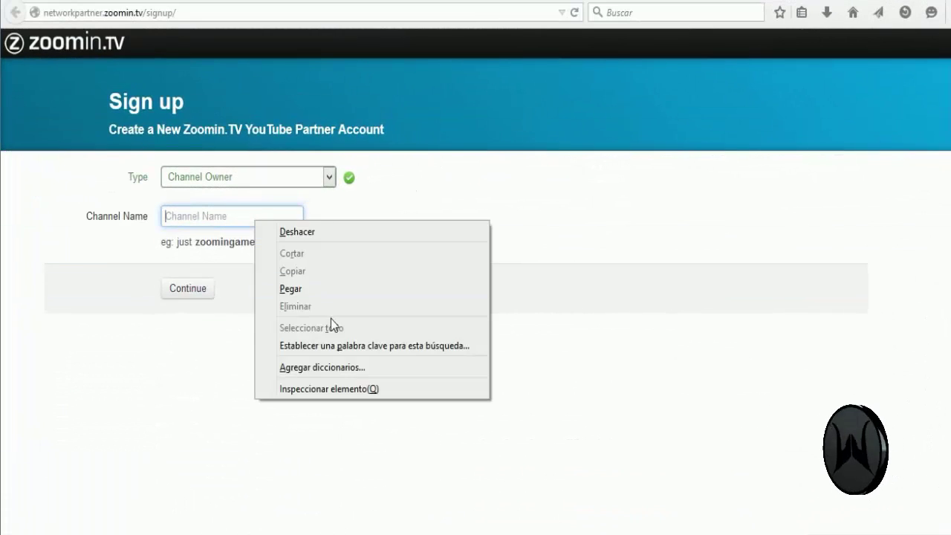
click(337, 288)
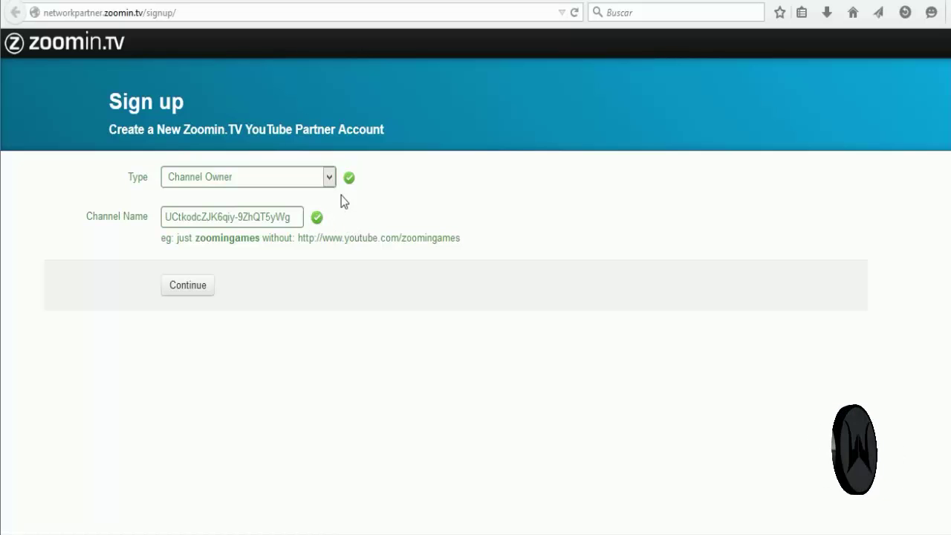
click(177, 292)
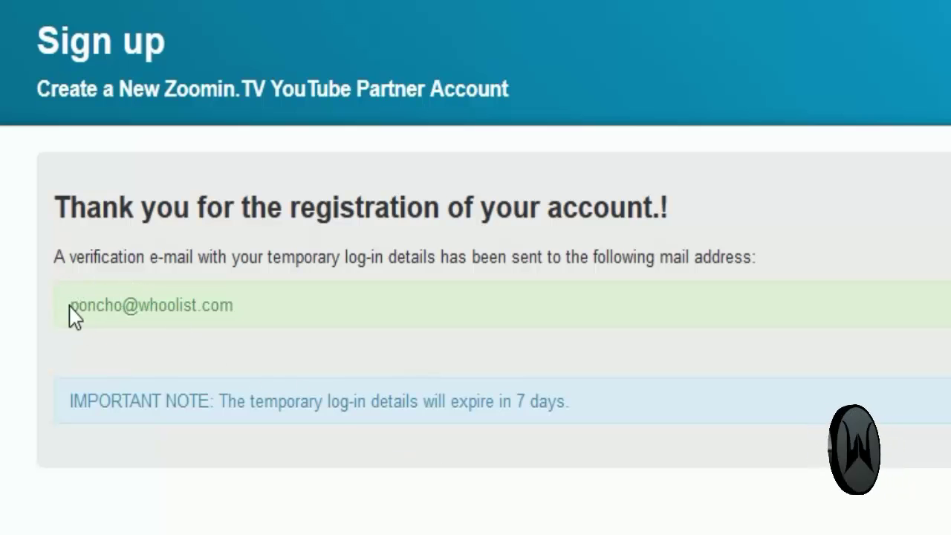
drag(75, 310, 240, 323)
click(240, 322)
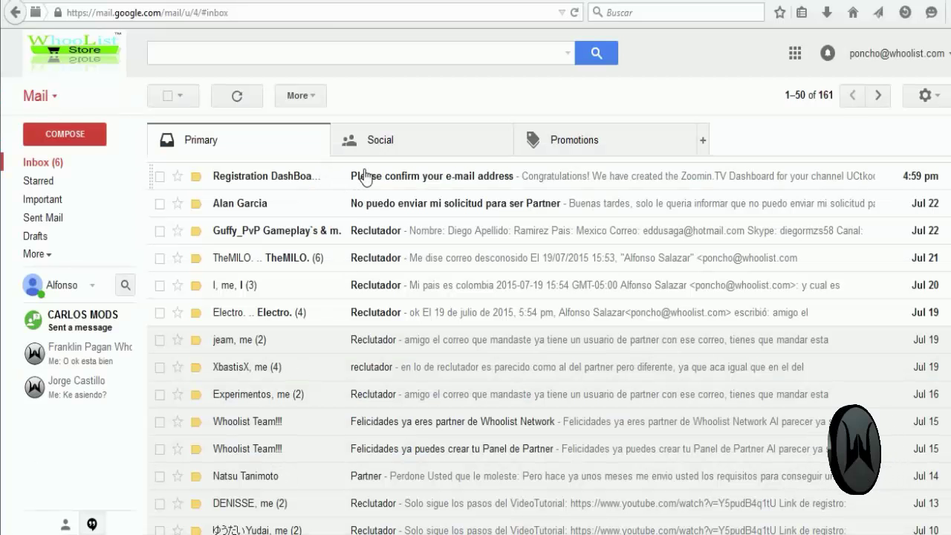
Step: Check the spam folder and inbox for the Zoomin.TV confirmation message
click(49, 256)
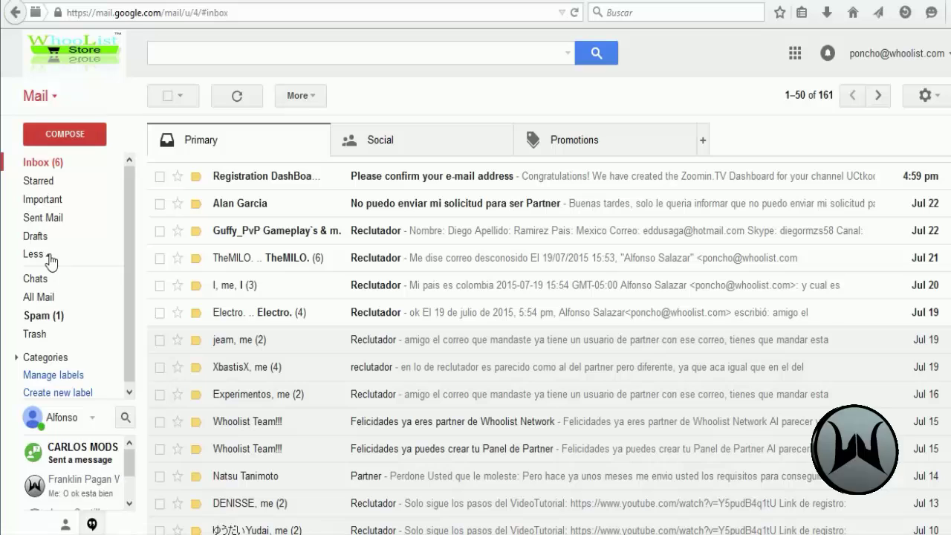
click(55, 317)
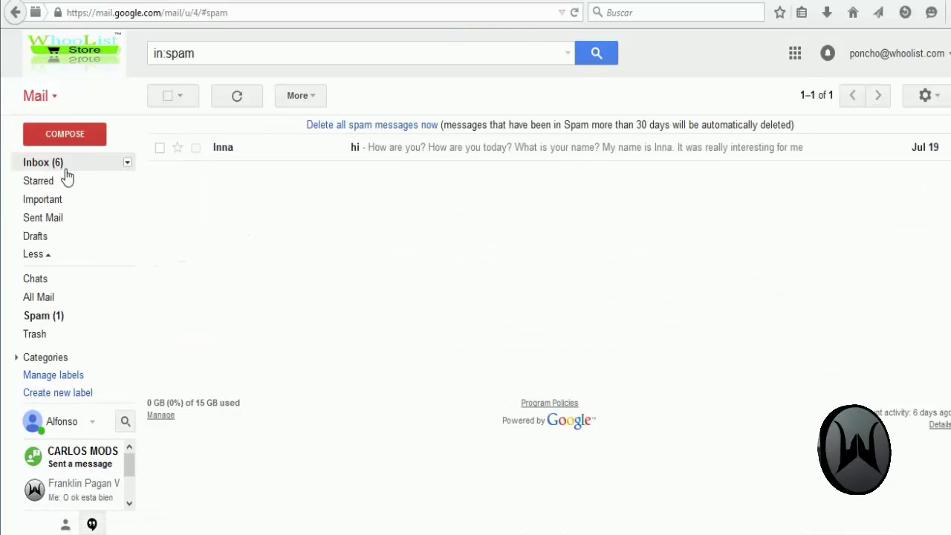
click(43, 163)
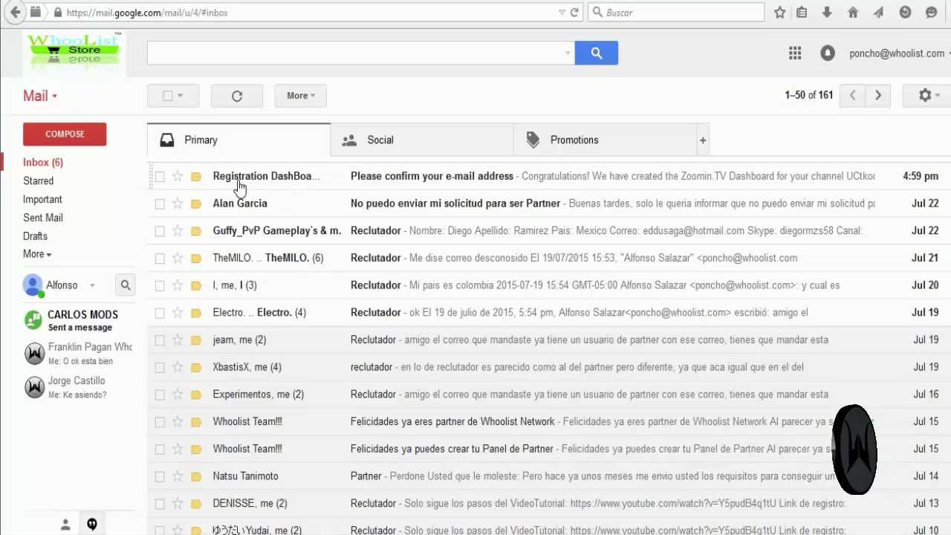
click(33, 253)
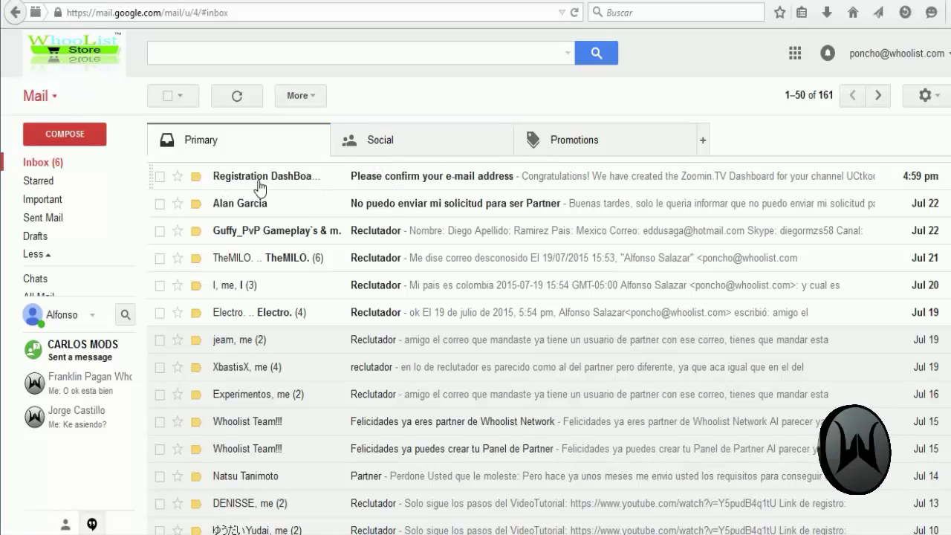
Step: Open the 'Please confirm your e-mail address' email and review the channel ID in it
mouse_move(298, 184)
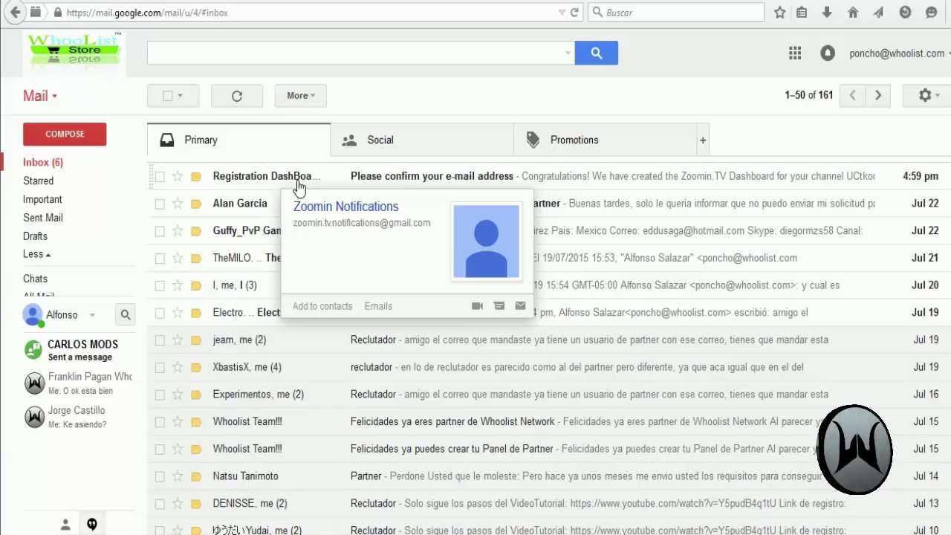
click(364, 178)
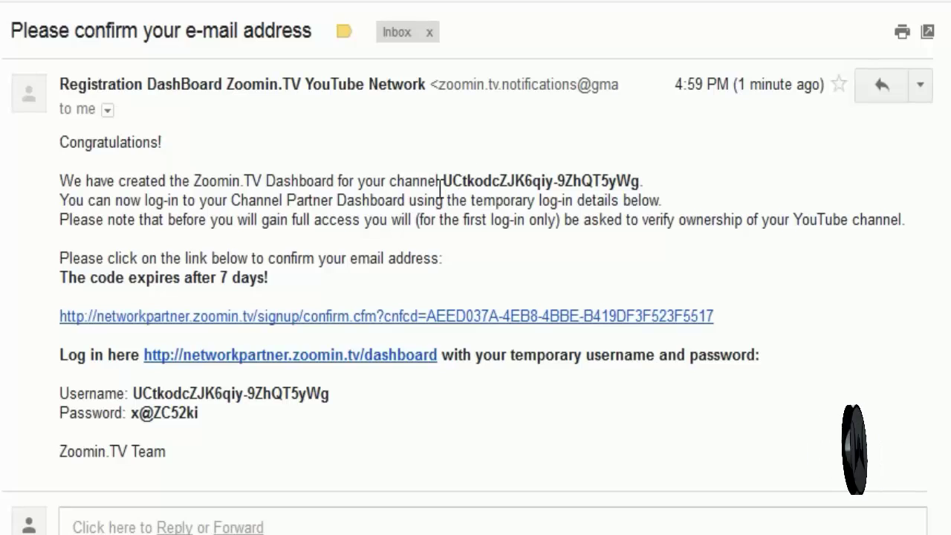
drag(444, 180, 636, 180)
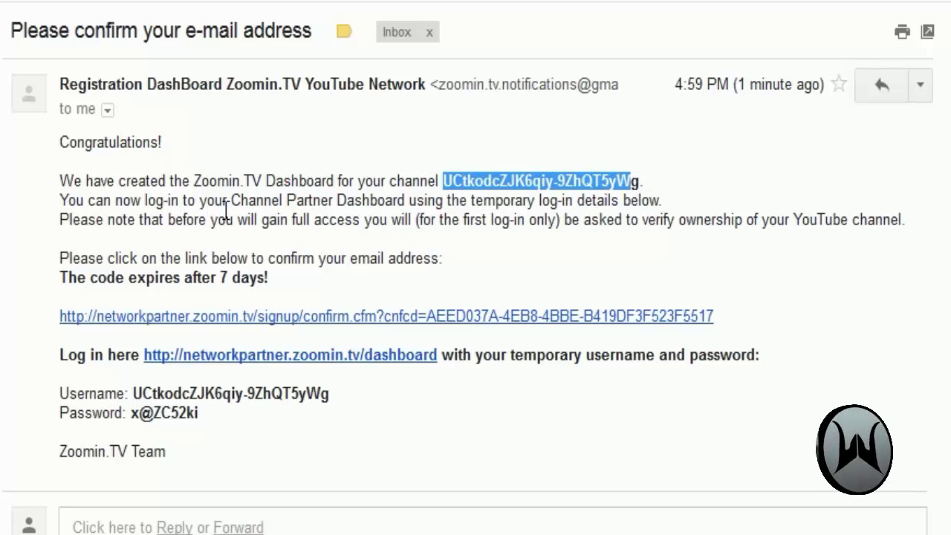
click(120, 210)
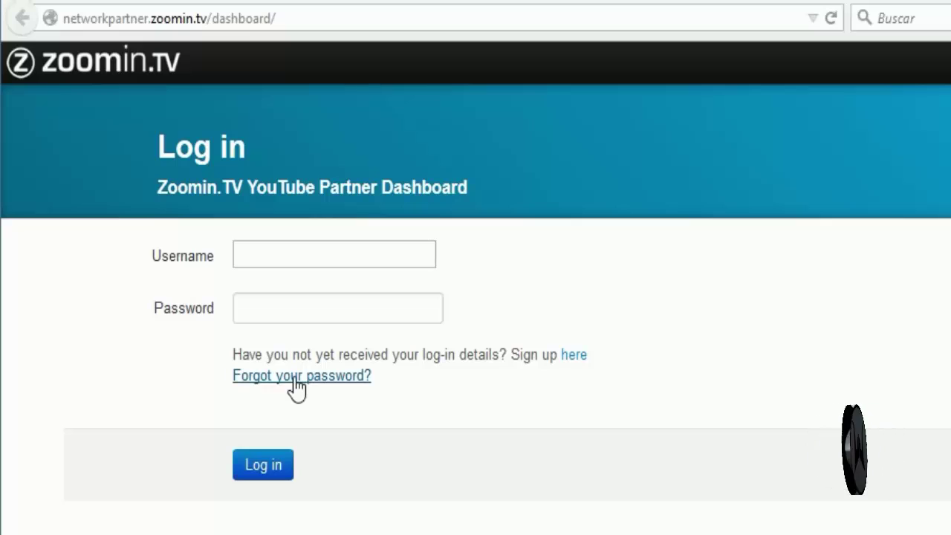
Step: Open the password-reset form and choose 'I'm Channel Owner' as the account type
click(253, 379)
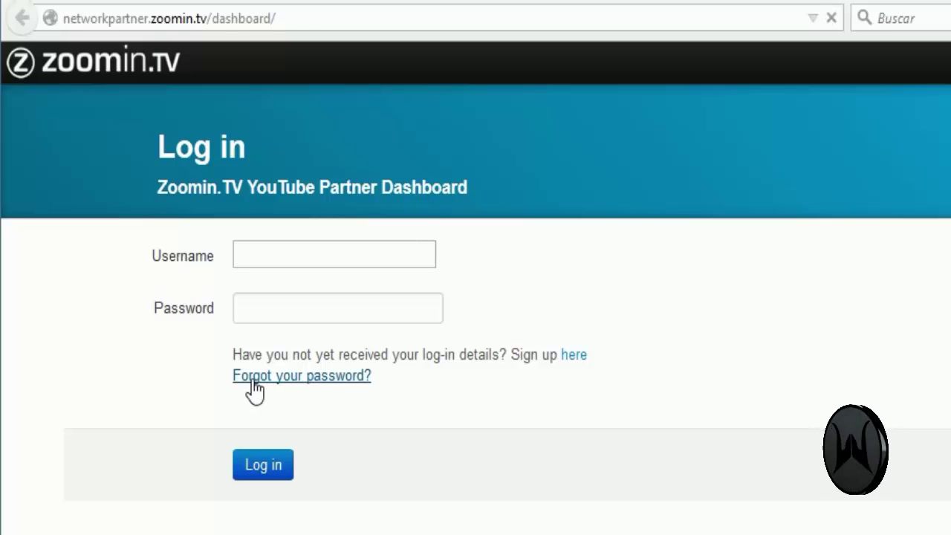
click(348, 223)
click(321, 269)
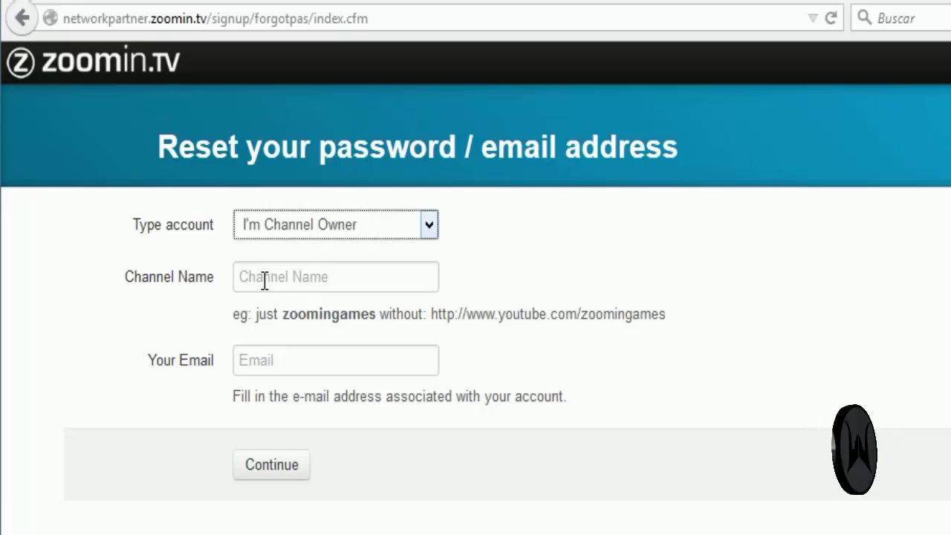
click(264, 281)
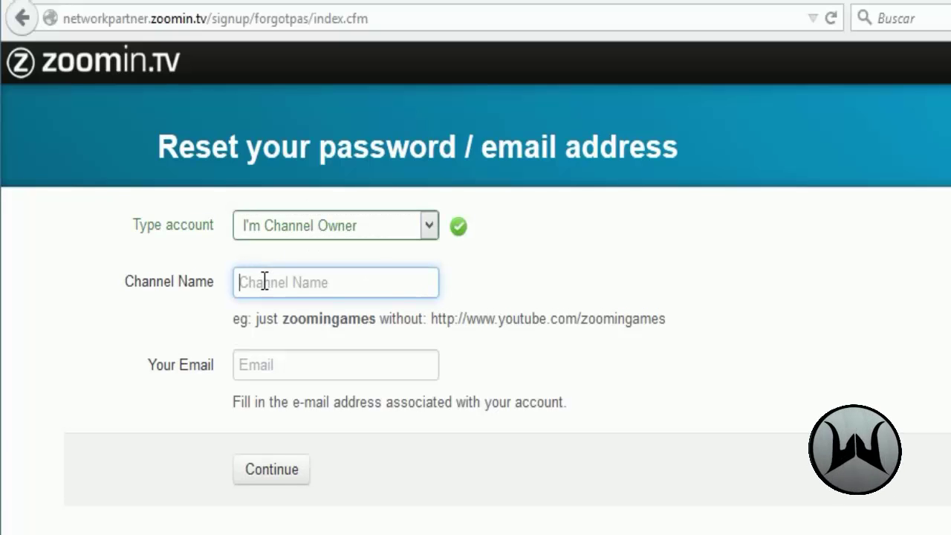
click(297, 369)
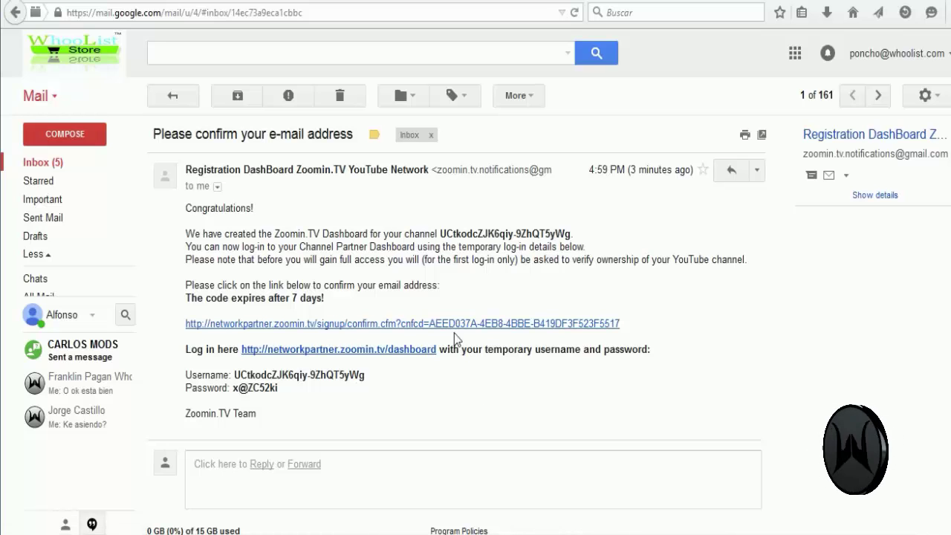
Step: Confirm the registration e-mail and check the prefilled username on the log-in form
click(246, 327)
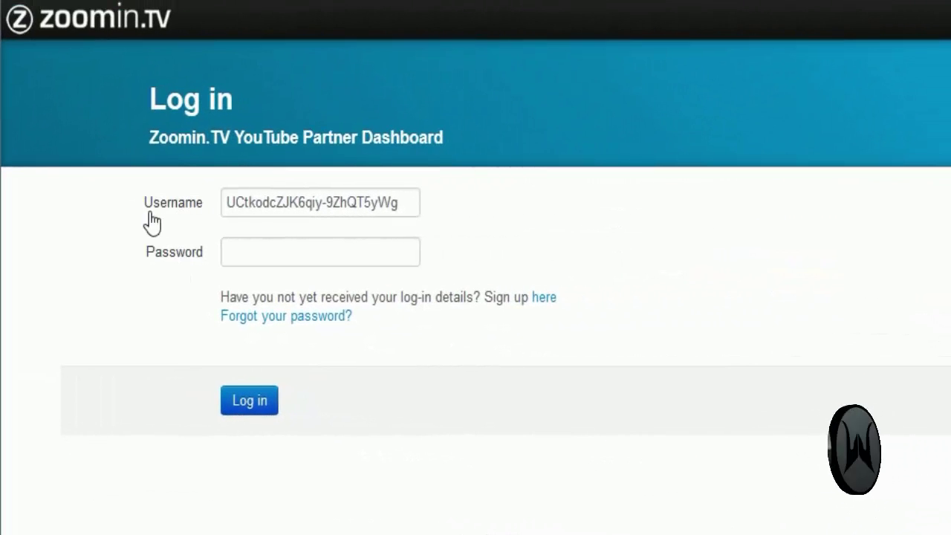
click(231, 197)
drag(231, 196, 400, 204)
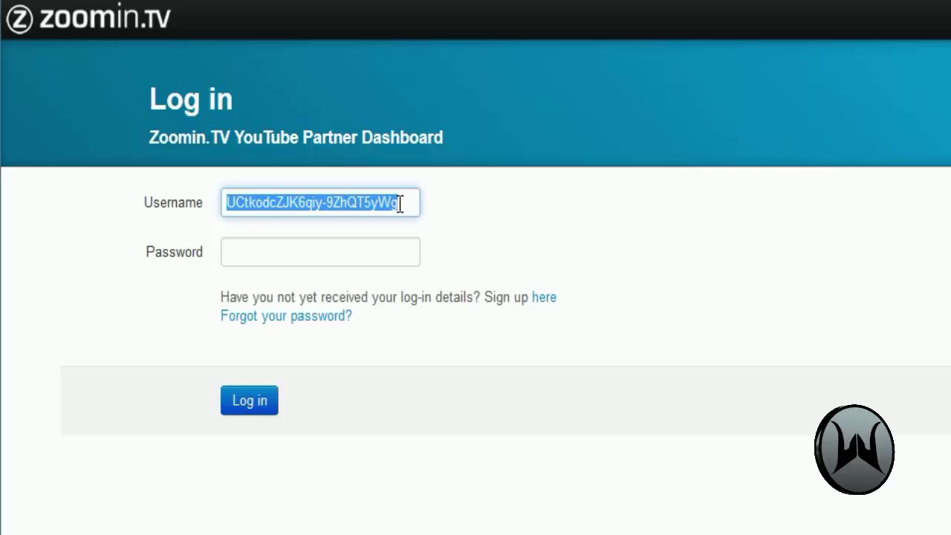
click(289, 254)
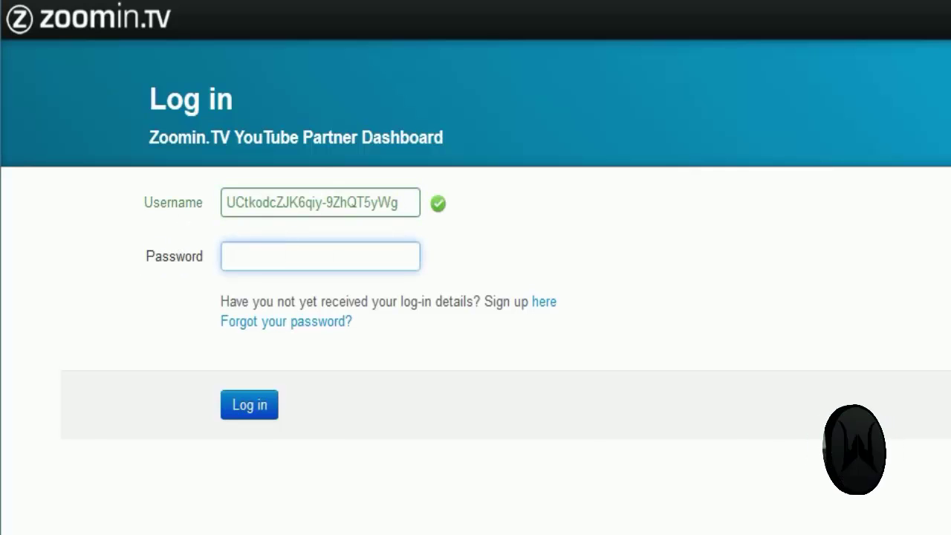
Step: Copy the full temporary password from the confirmation email with Copiar
key(ctrl+Tab)
drag(384, 492, 322, 494)
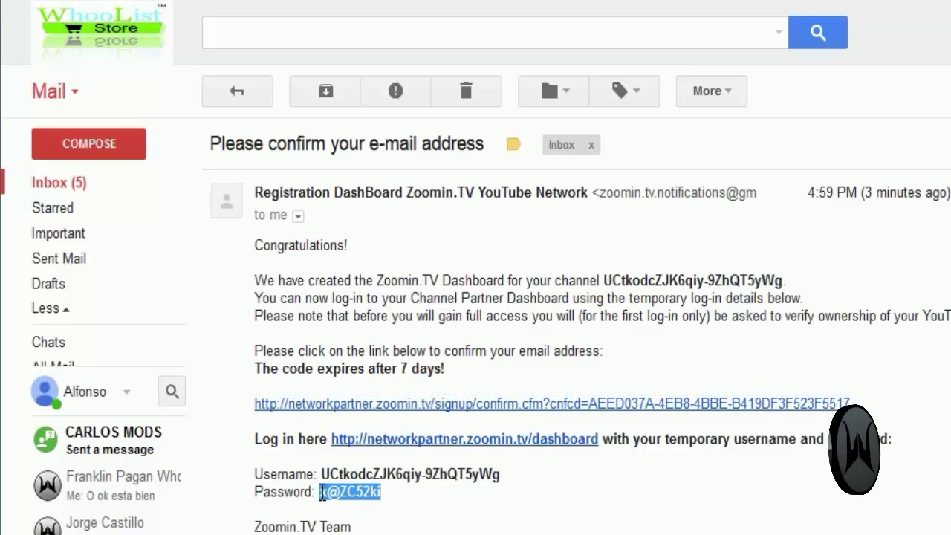
right_click(332, 497)
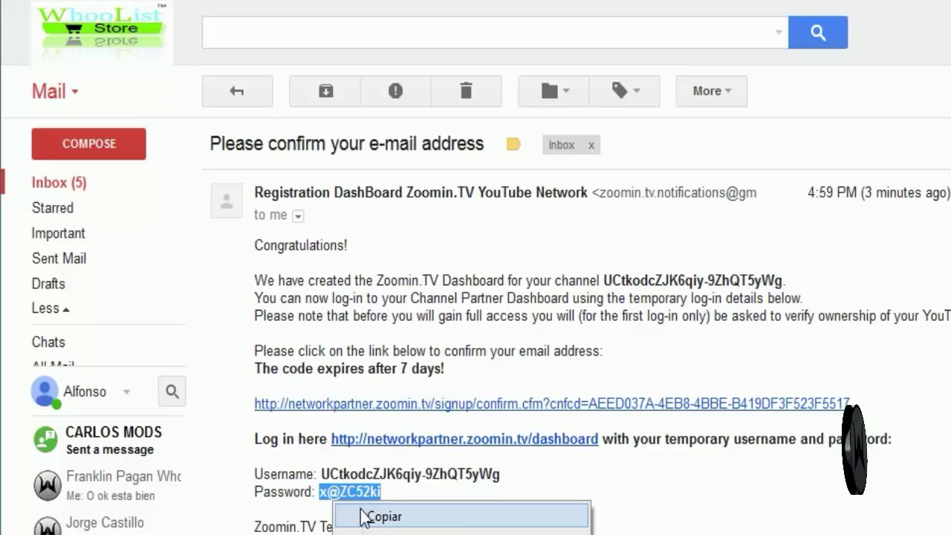
click(389, 519)
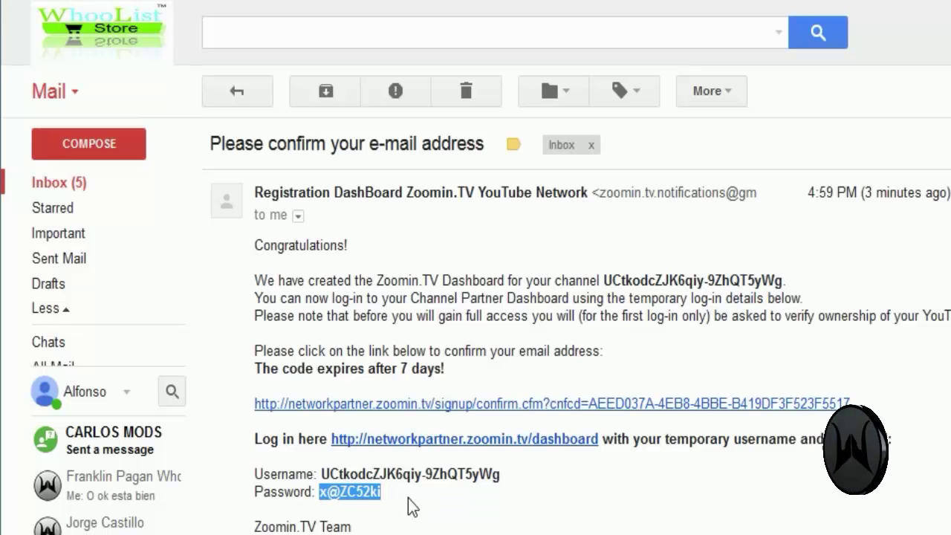
click(411, 507)
drag(379, 494, 320, 491)
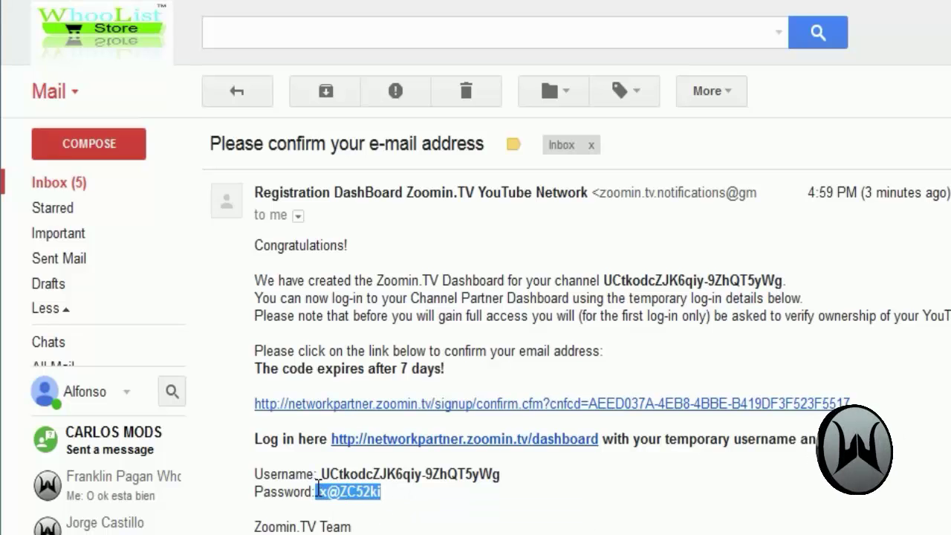
right_click(348, 495)
click(366, 511)
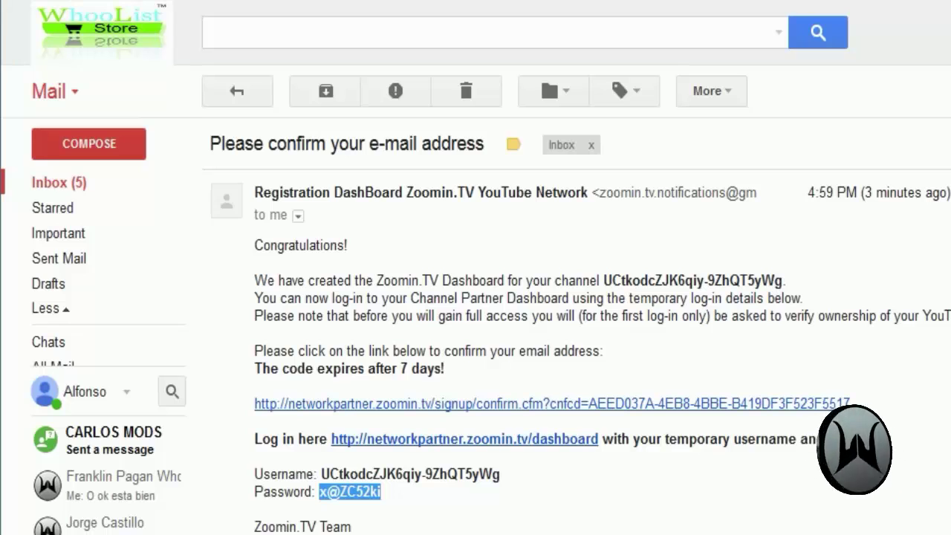
click(346, 498)
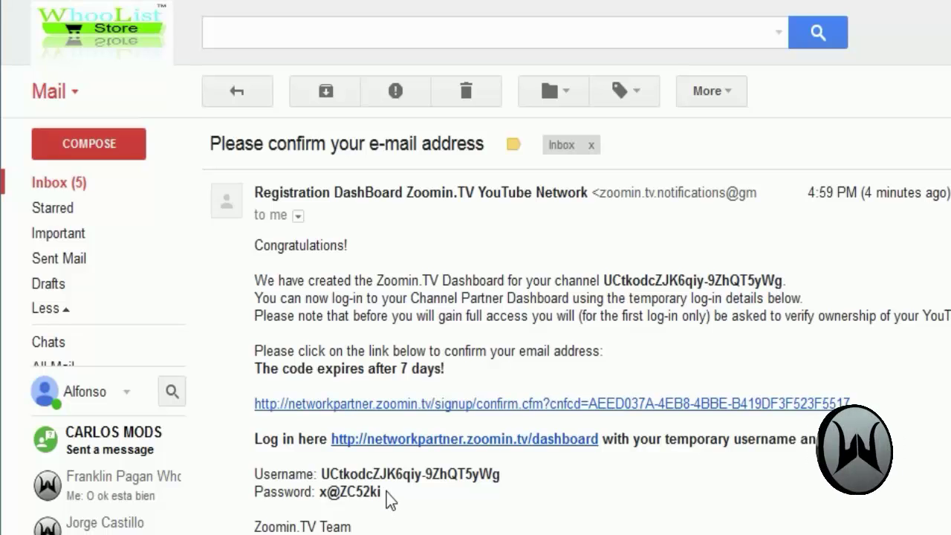
drag(381, 491, 320, 492)
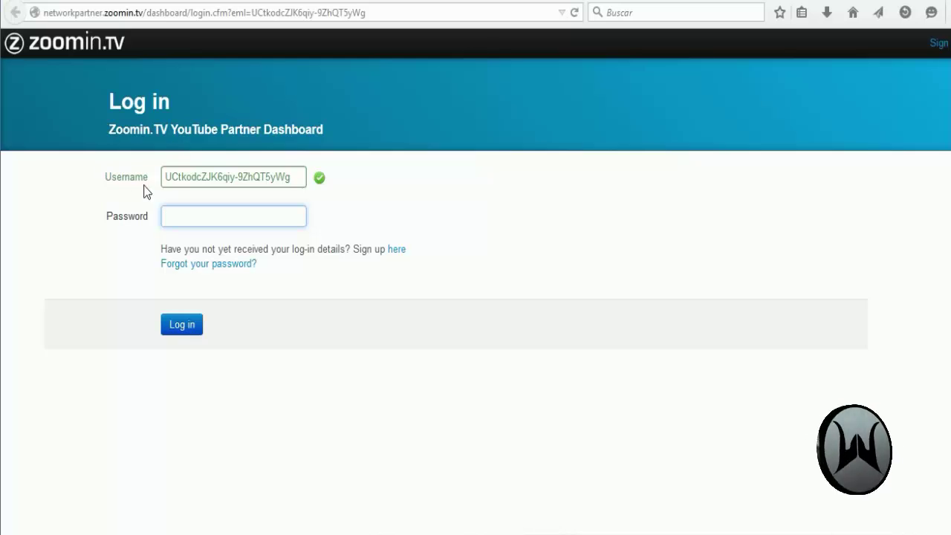
Step: Paste the temporary password, log in, and dismiss Firefox's save-password prompt
right_click(182, 217)
click(241, 280)
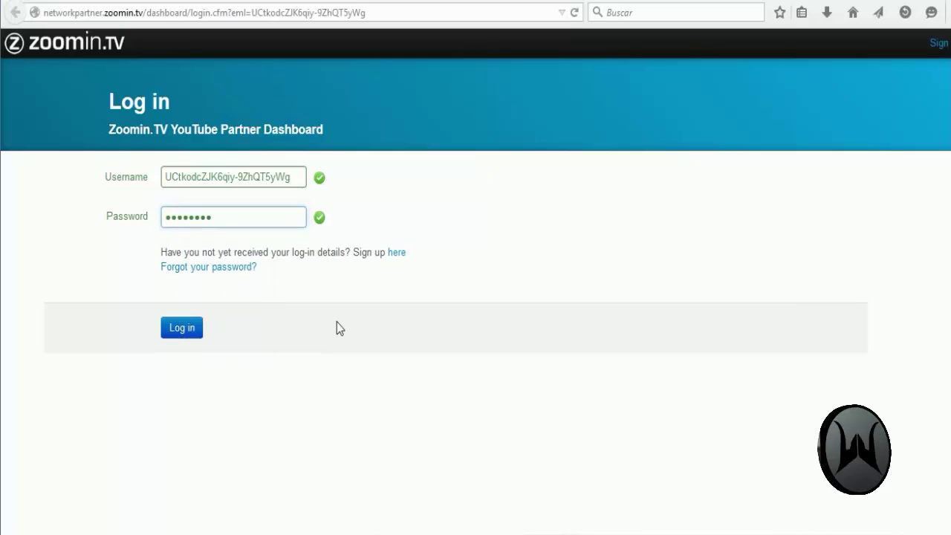
click(184, 334)
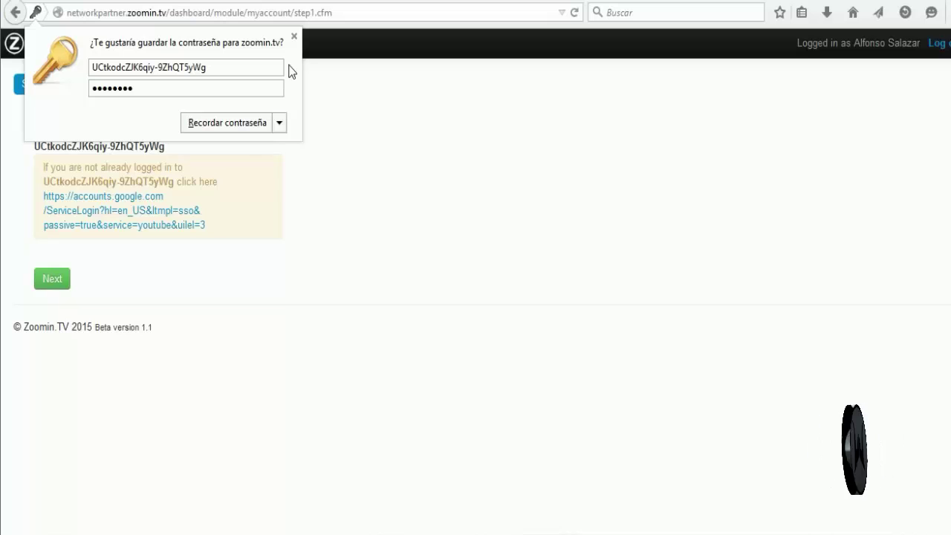
click(295, 36)
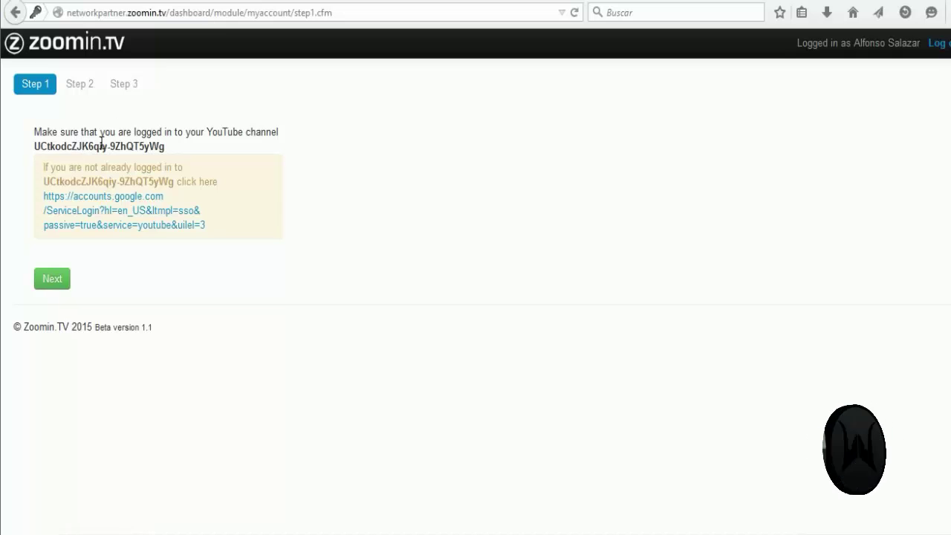
Step: Advance to Step 2 and start YouTube channel ownership verification
click(49, 281)
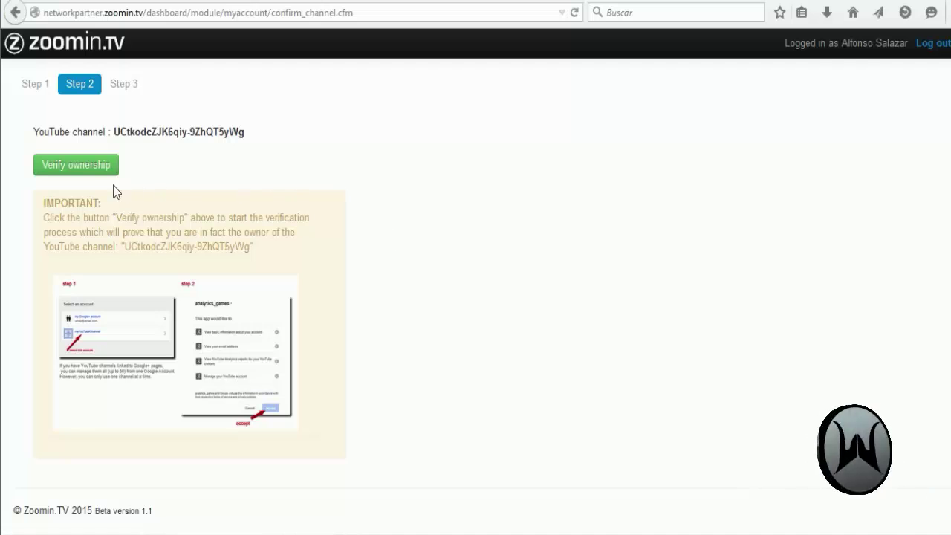
click(60, 175)
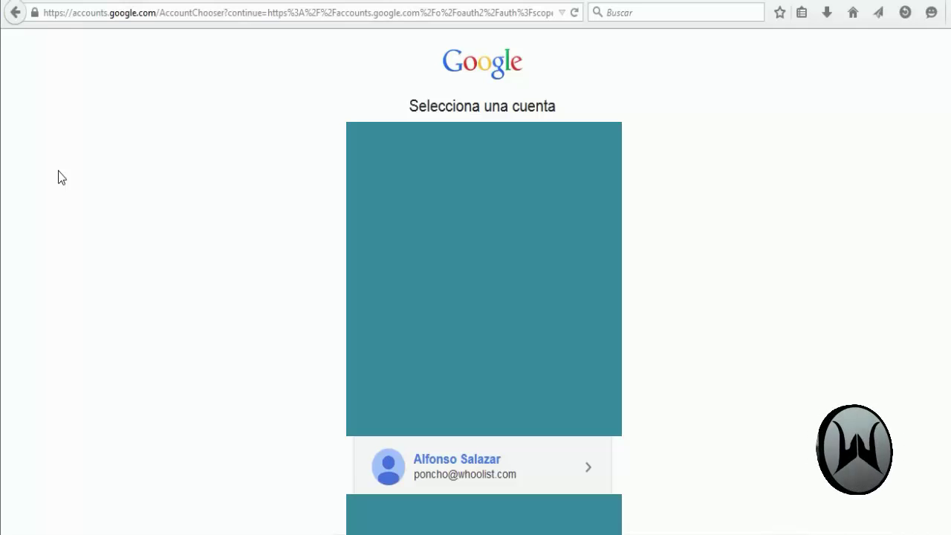
Step: Choose the Google account and the Canal de prueba channel, then accept Zoomin.TV's access request
click(485, 479)
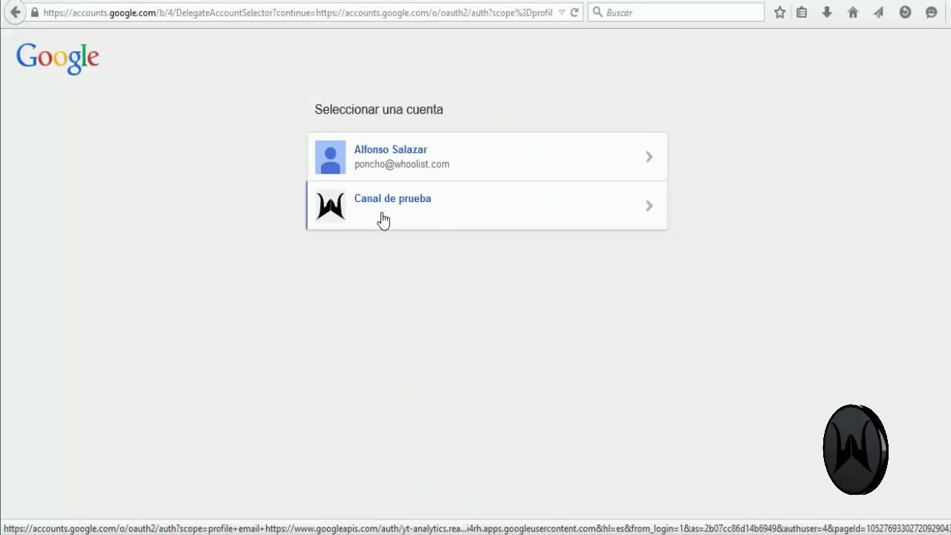
click(337, 213)
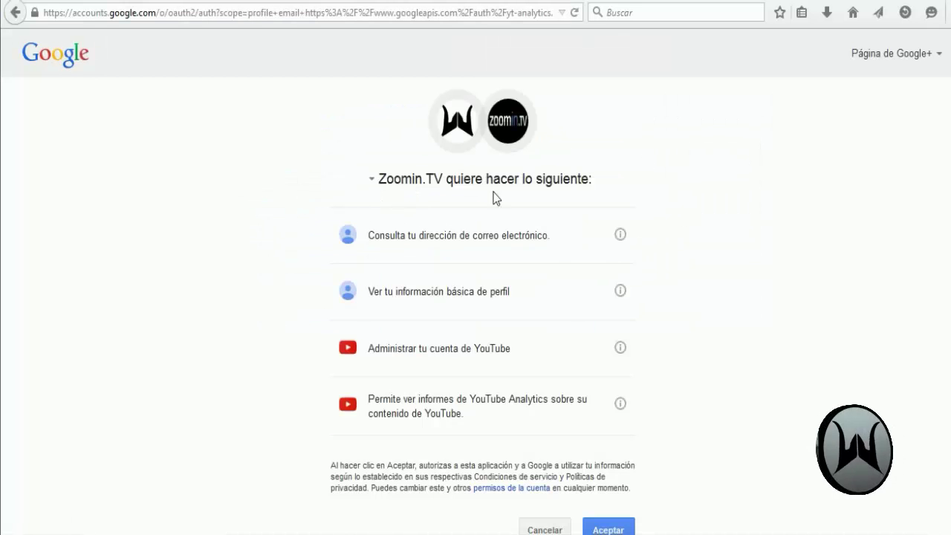
scroll(524, 196, down, 1)
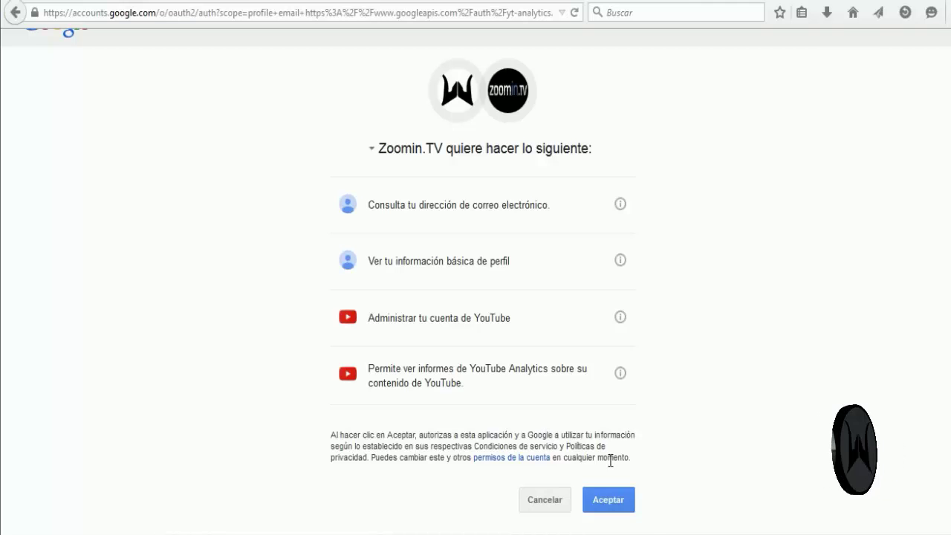
click(615, 507)
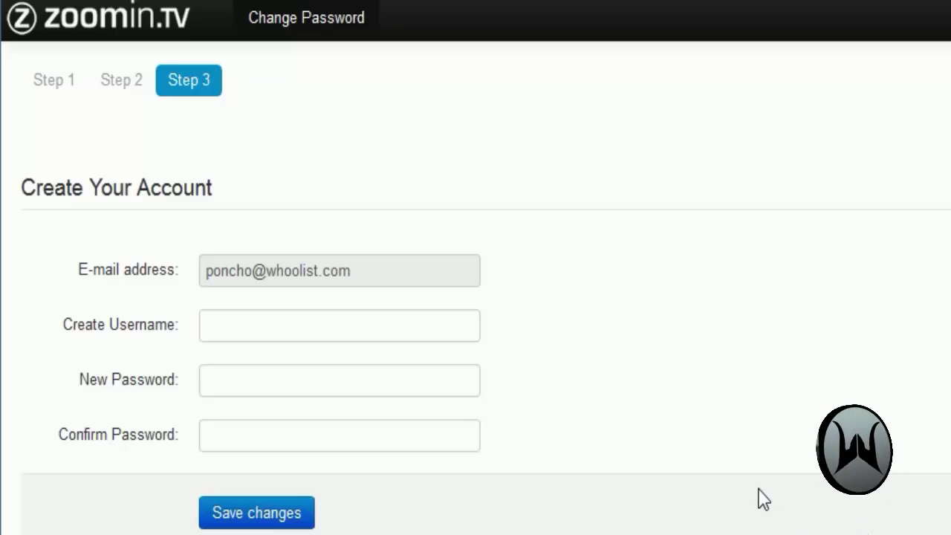
Step: Create the account with username CanalDePrueba and a confirmed new password, and save it
click(272, 331)
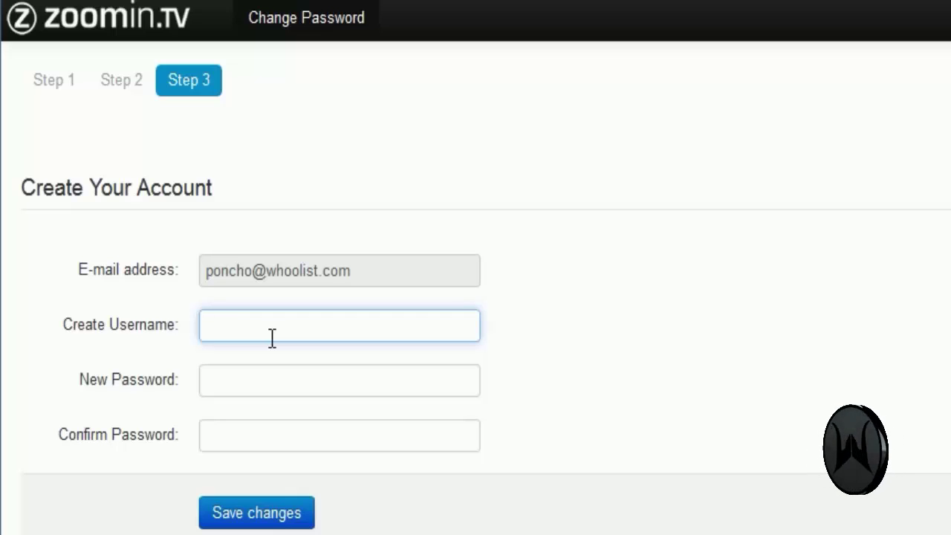
text(CanalDePrueba)
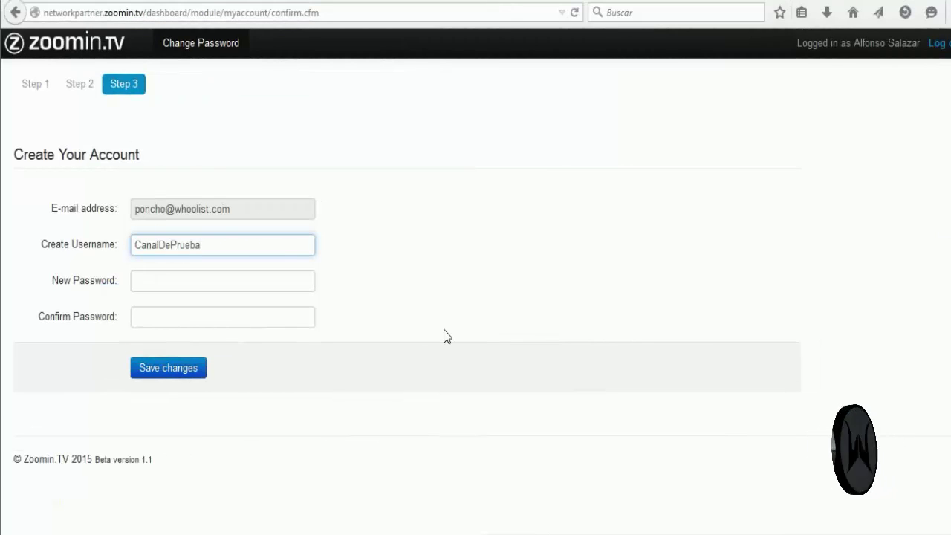
click(280, 280)
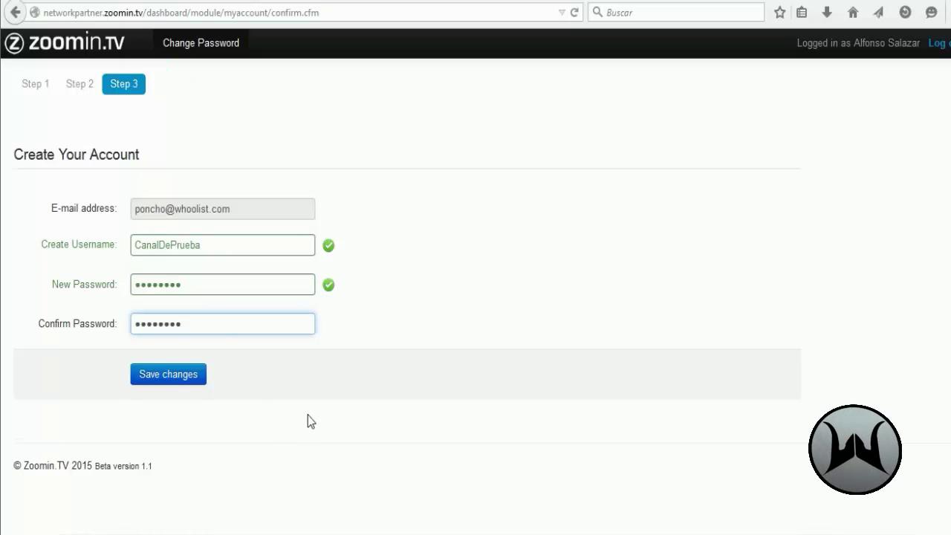
click(307, 415)
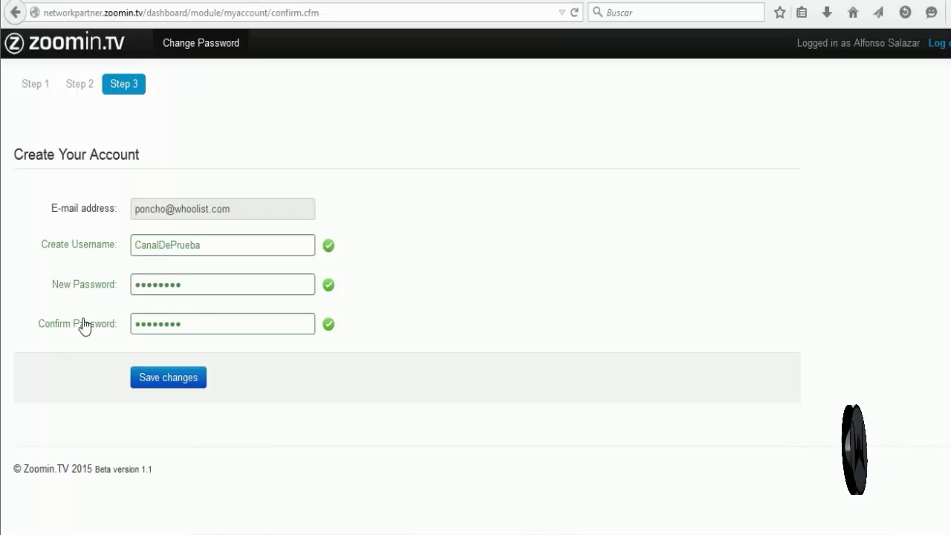
click(165, 377)
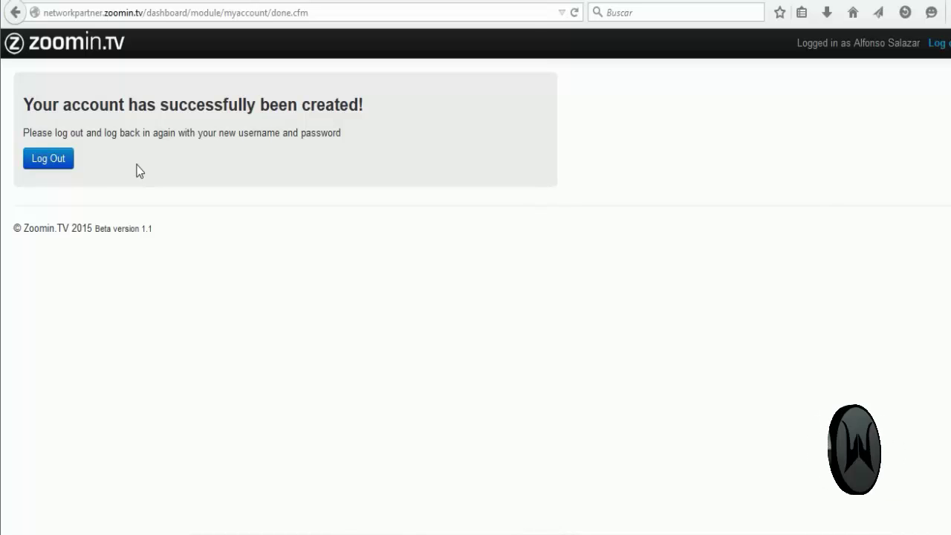
Step: Log out and log back in as CanalDePrueba with the account password
click(47, 160)
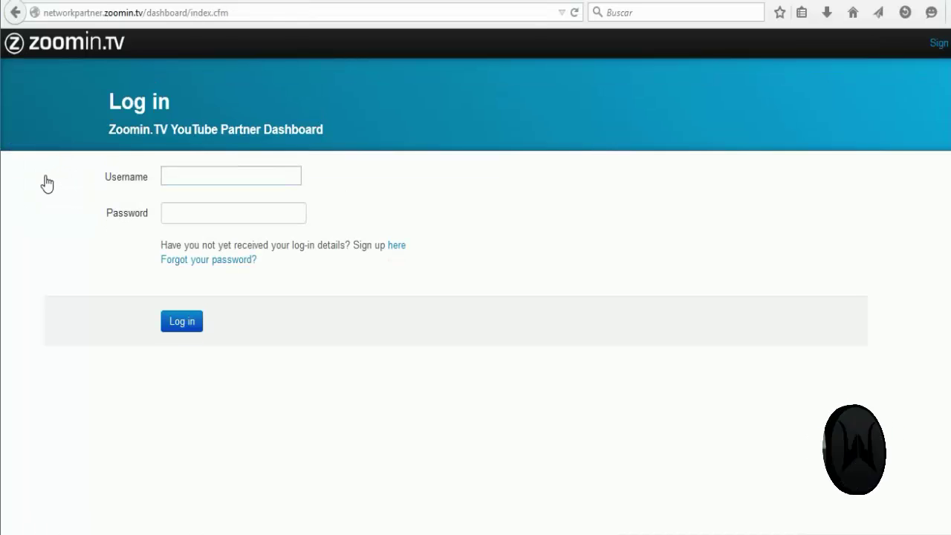
text(Canal)
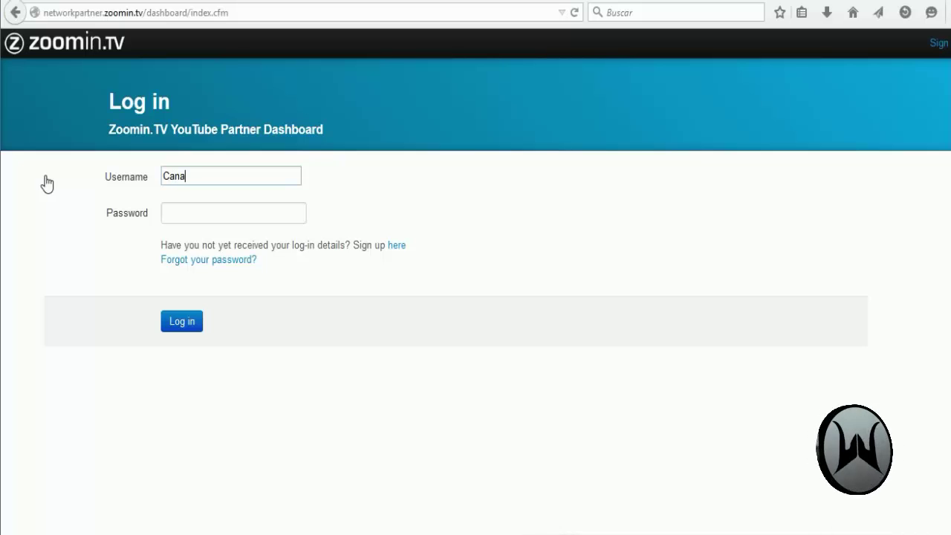
text(DePrueba)
key(Tab)
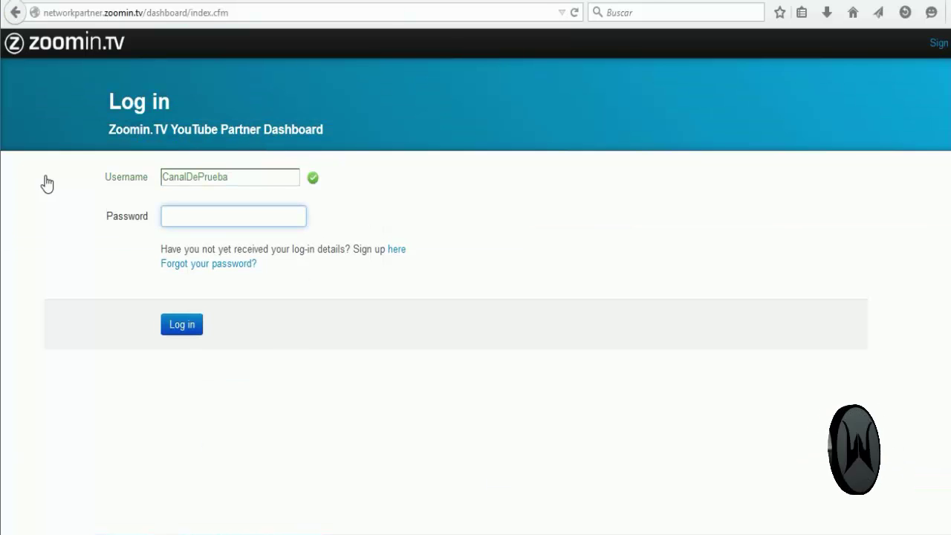
key(ctrl+v)
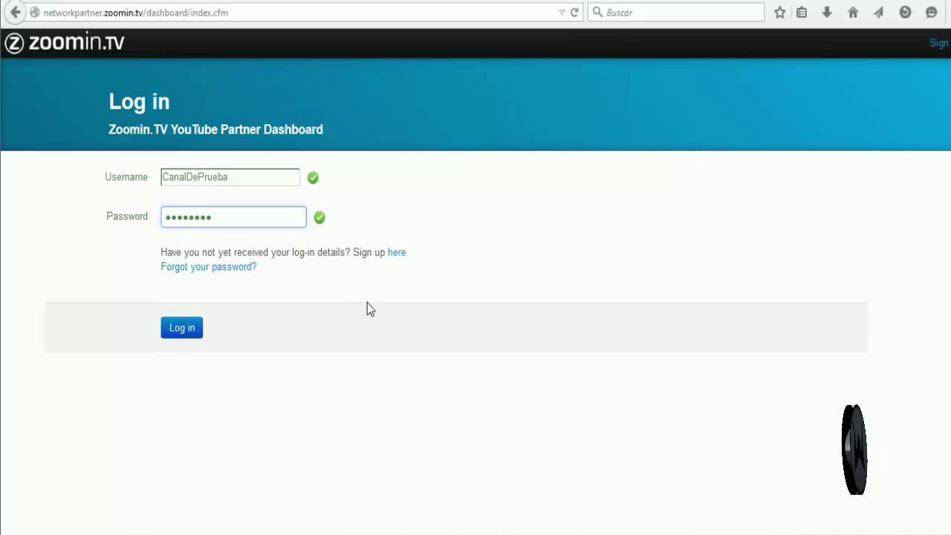
click(367, 302)
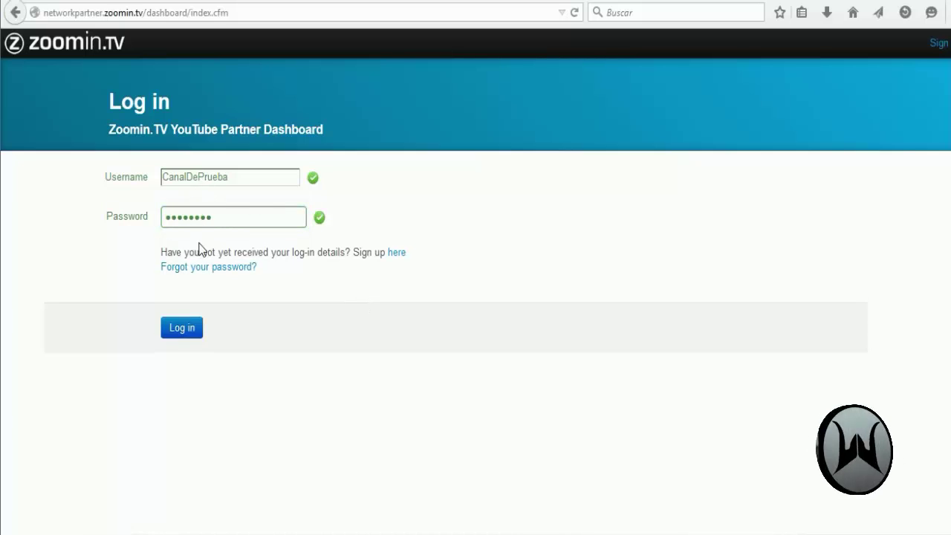
click(182, 333)
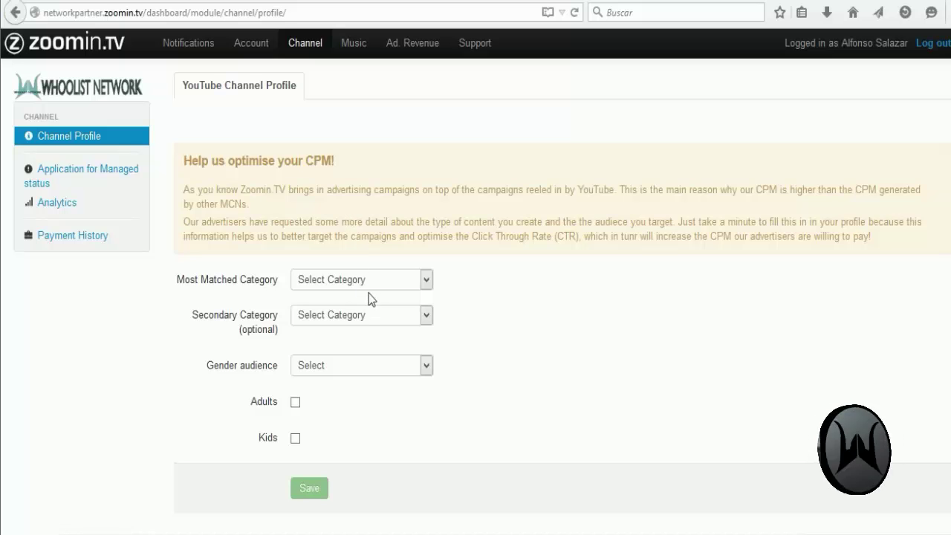
Step: Set the Most Matched Category to Gaming
click(368, 289)
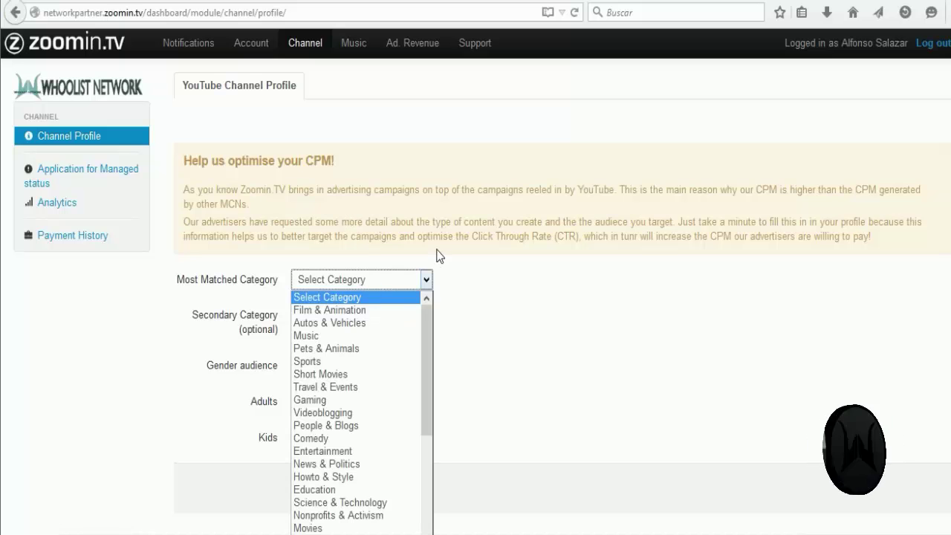
click(441, 261)
click(414, 280)
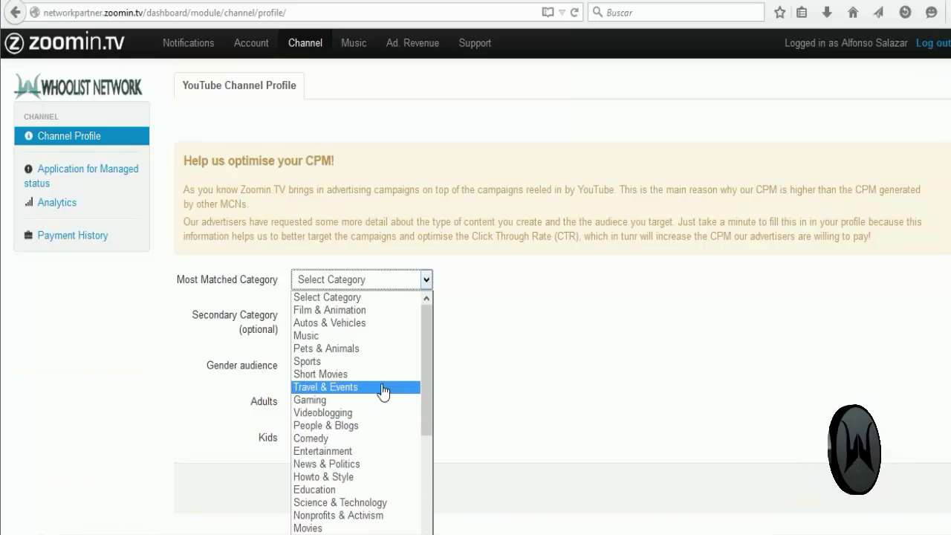
drag(427, 368, 418, 497)
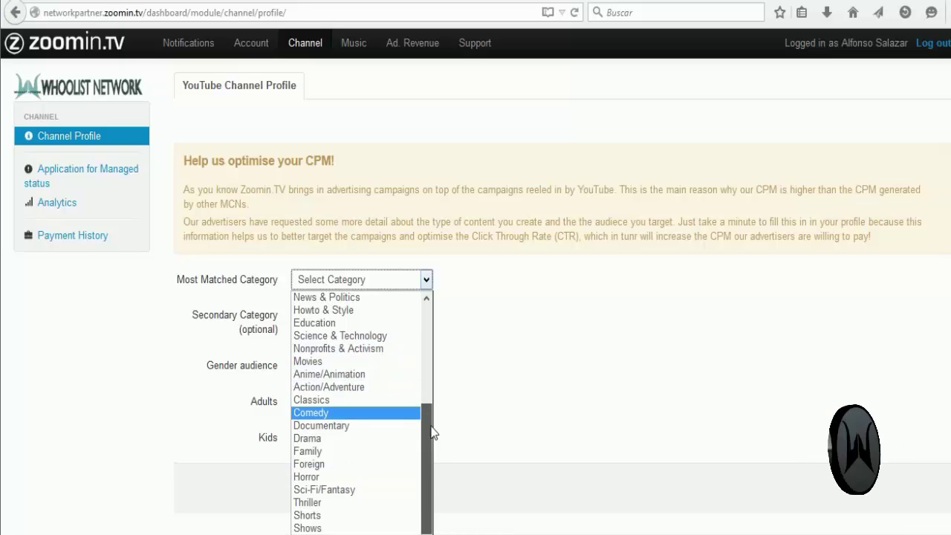
drag(429, 433, 423, 308)
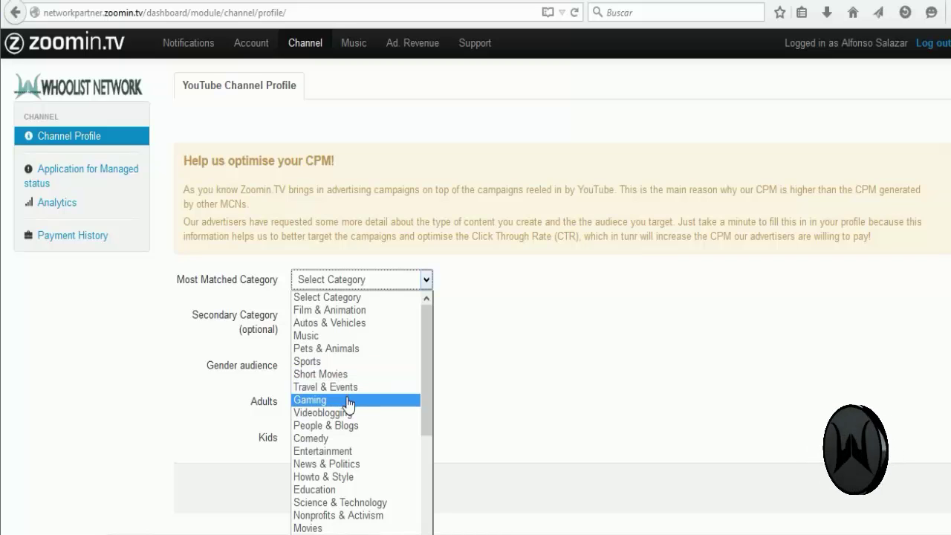
key(Escape)
key(g)
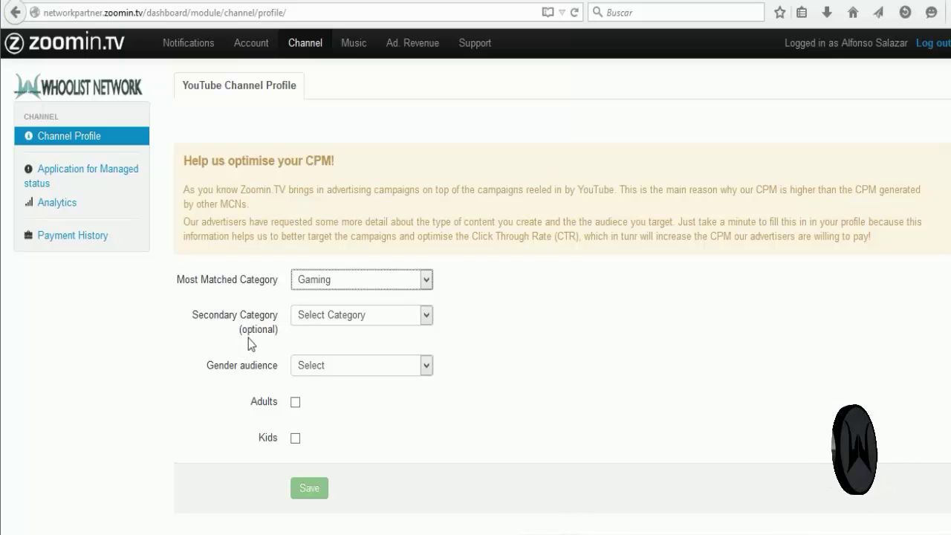
Step: Set the Secondary Category to Entertainment, keeping Gaming as the main category
click(361, 321)
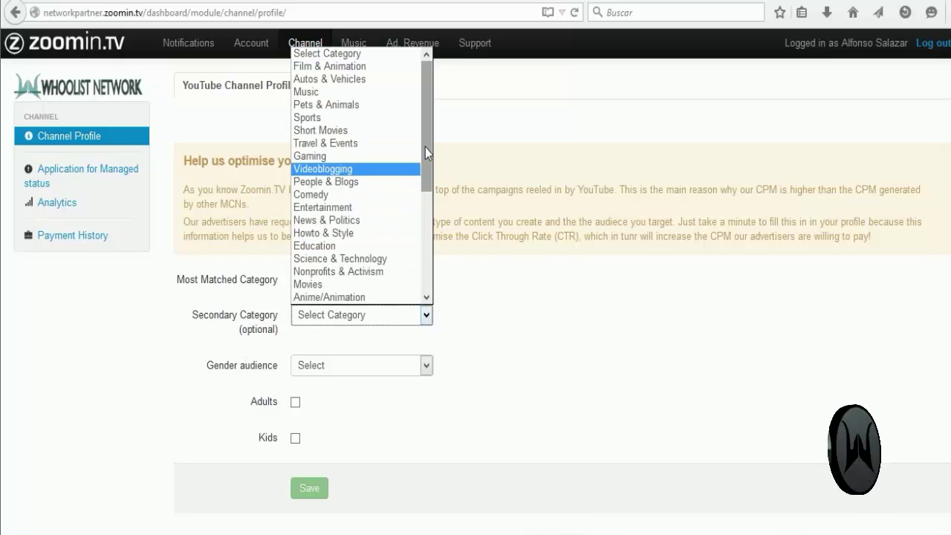
mouse_move(425, 147)
mouse_down()
mouse_move(428, 160)
mouse_move(435, 137)
mouse_move(424, 177)
mouse_move(428, 138)
mouse_up()
click(382, 209)
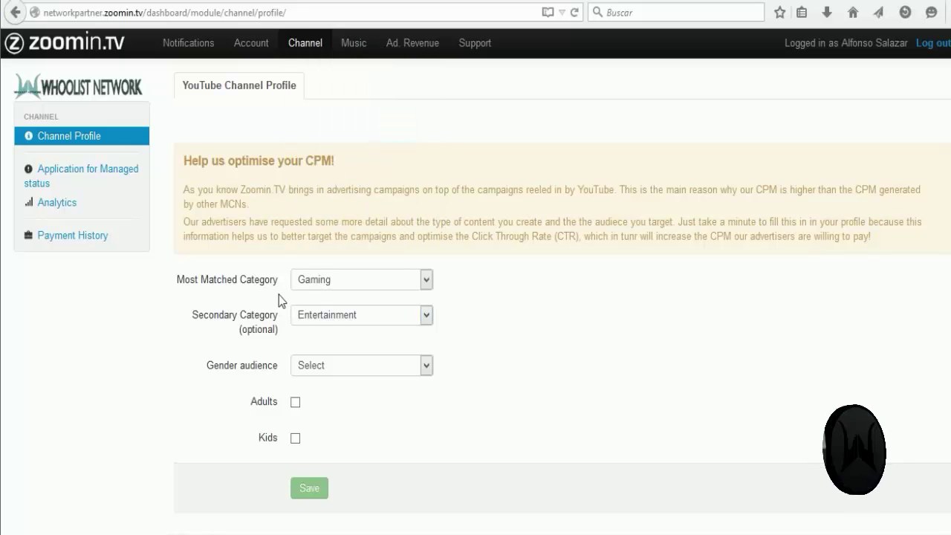
click(380, 285)
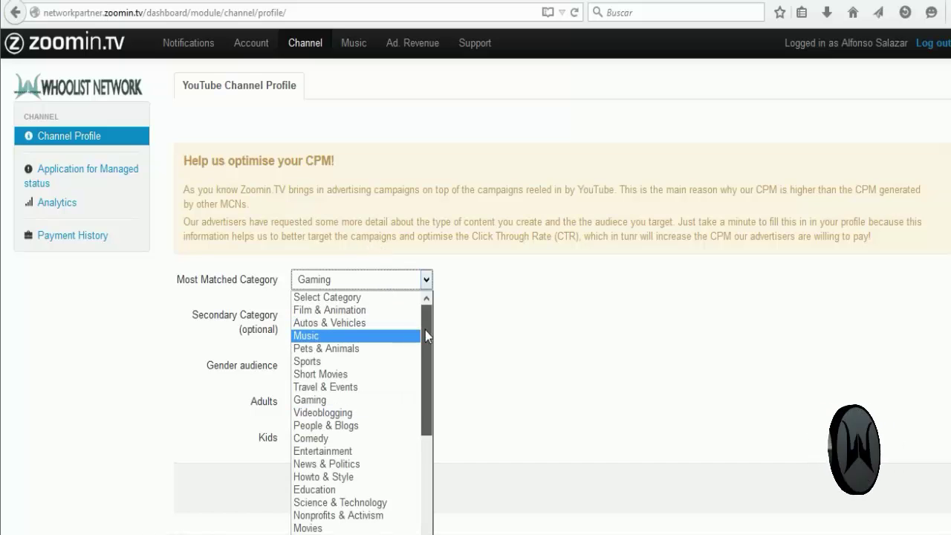
scroll(425, 330, down, 4)
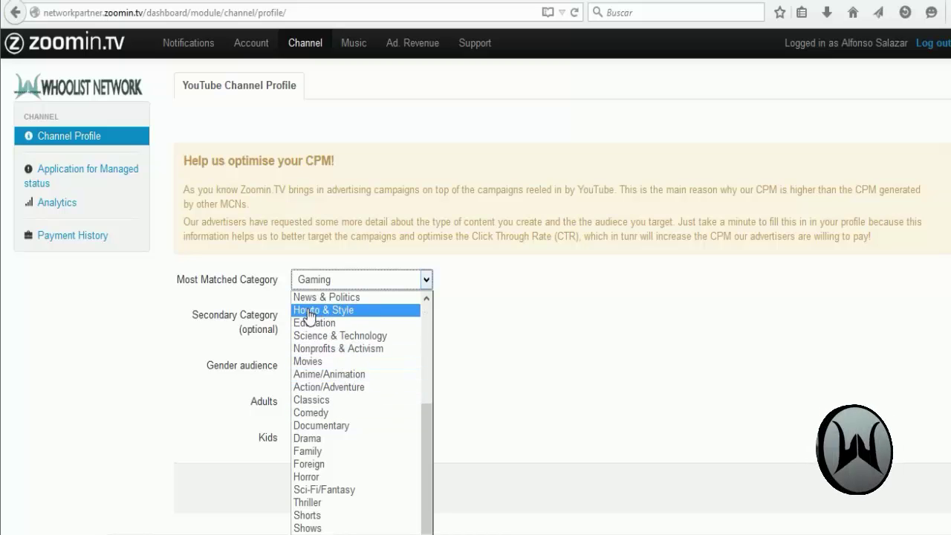
drag(427, 415, 421, 326)
click(503, 292)
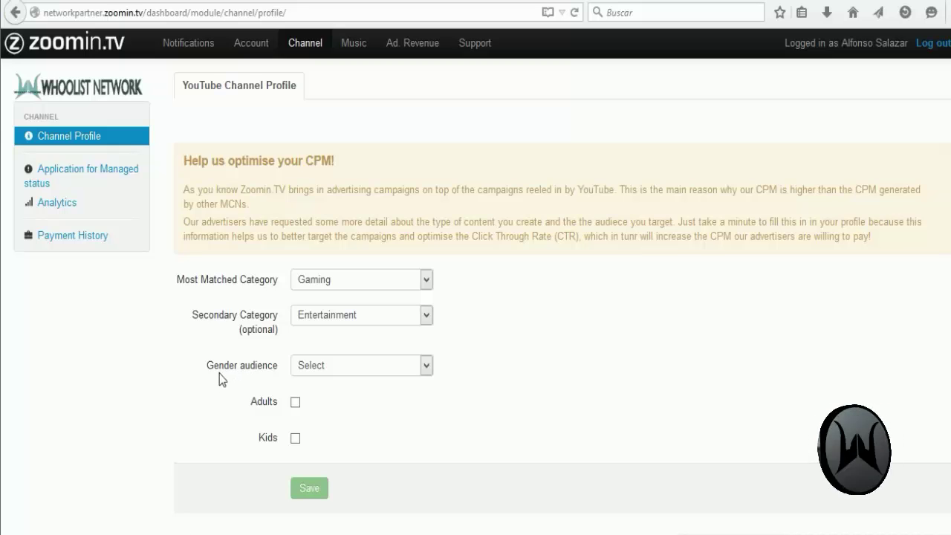
Step: Set the gender audience to Both
click(344, 369)
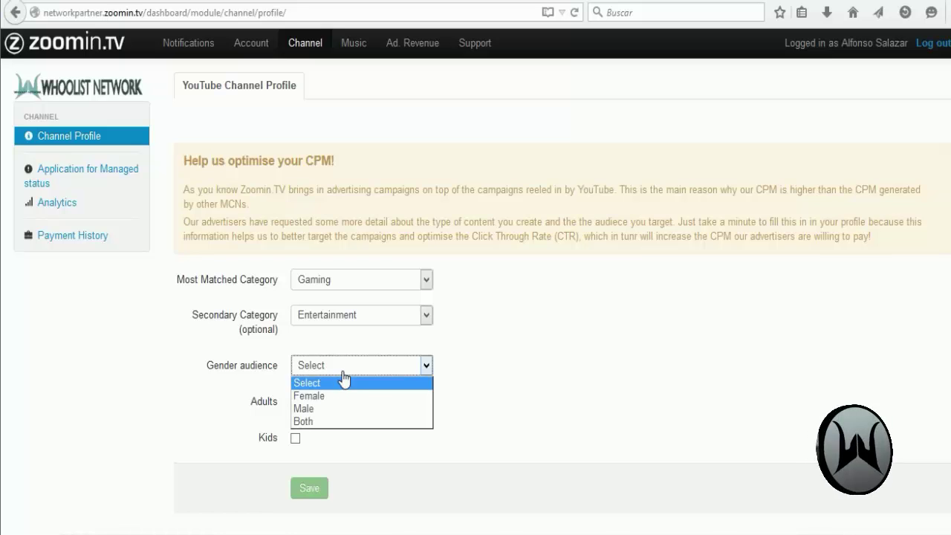
click(299, 423)
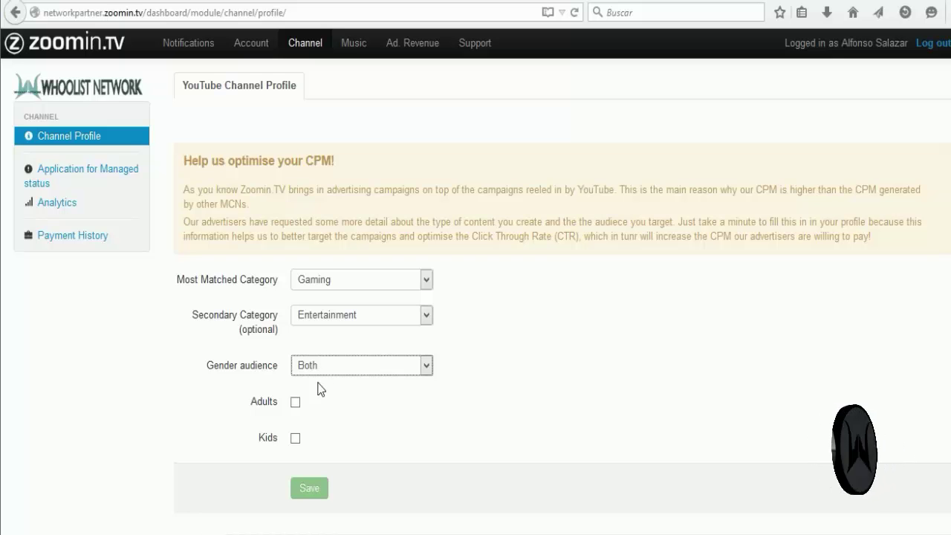
scroll(438, 454, down, 2)
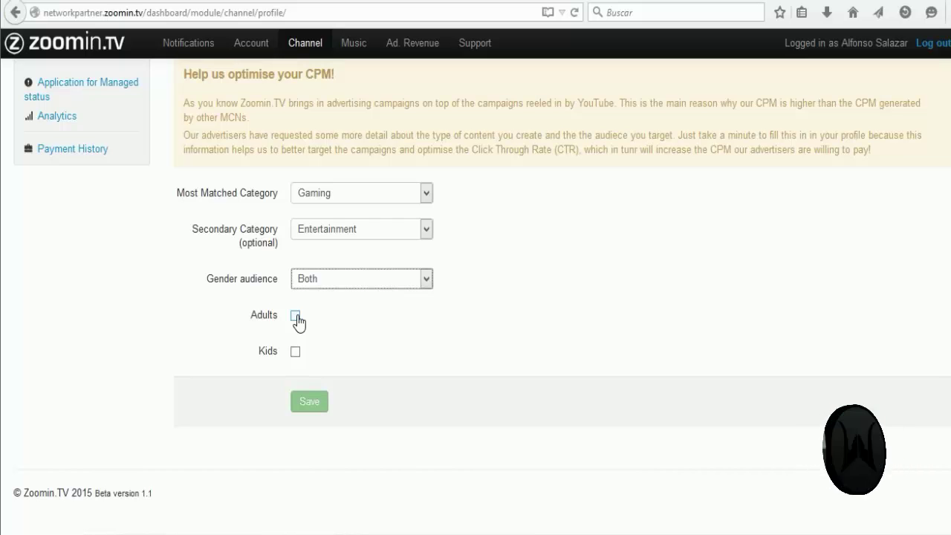
Step: Tick Adults and Kids, each with All ages, and save the channel profile
click(296, 315)
click(295, 425)
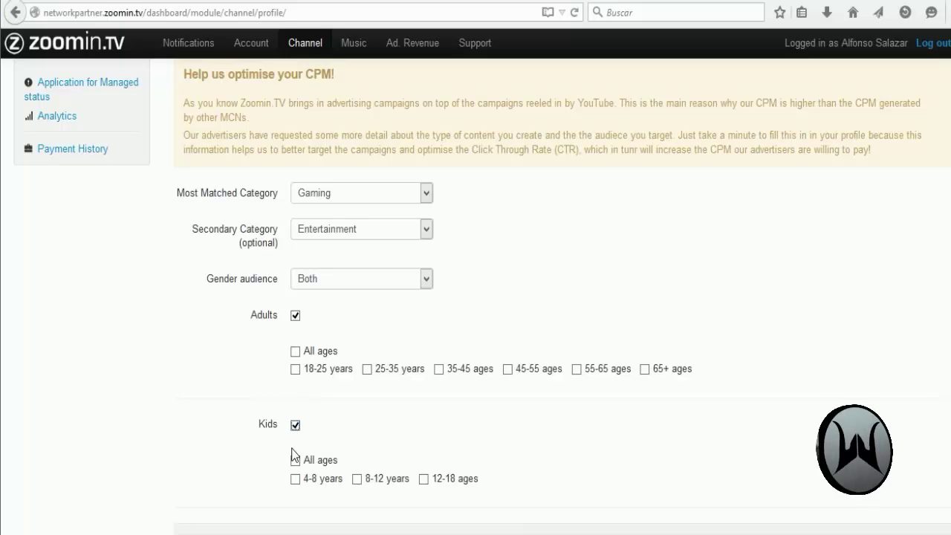
click(295, 459)
click(296, 460)
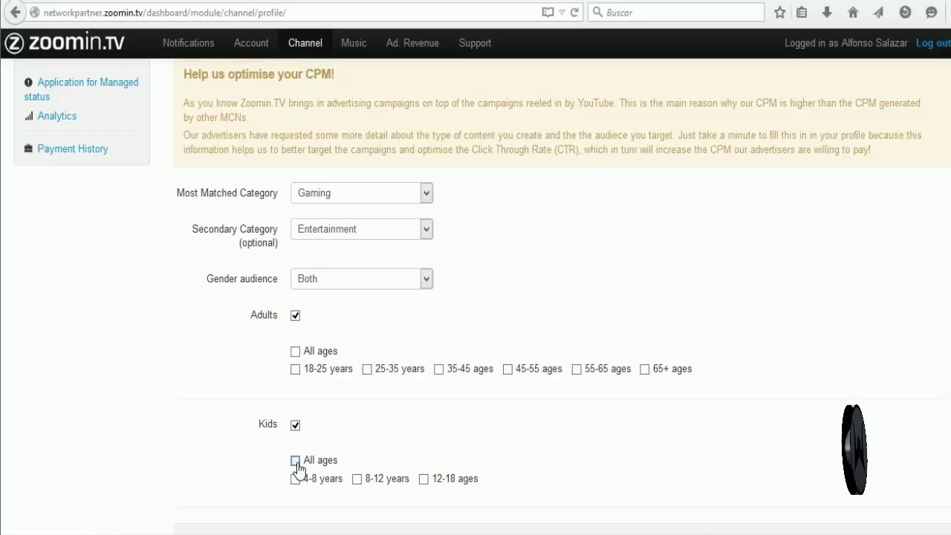
click(296, 461)
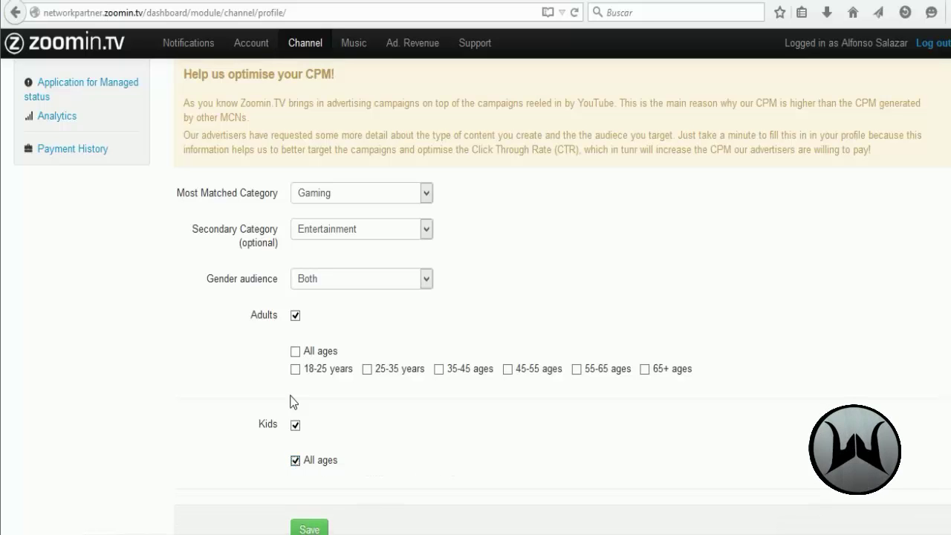
click(295, 351)
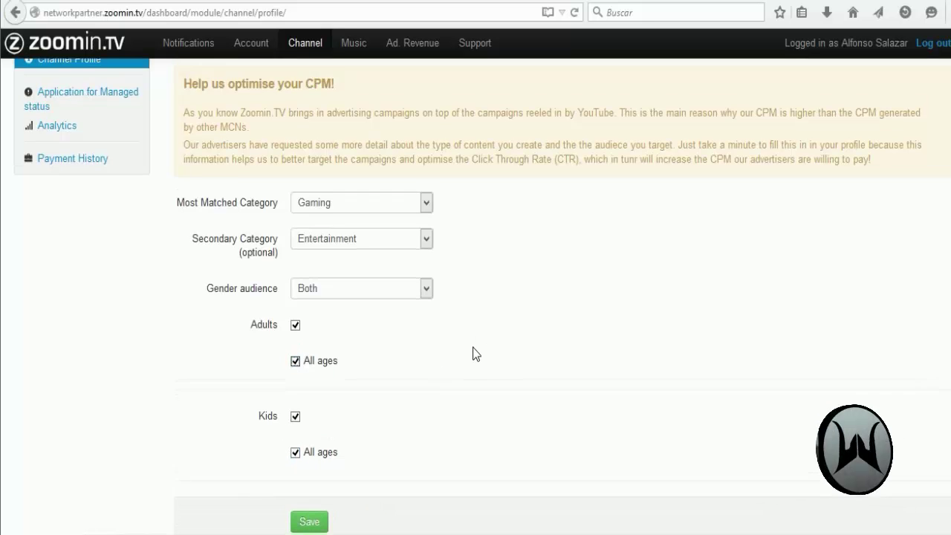
scroll(472, 347, down, 3)
click(310, 402)
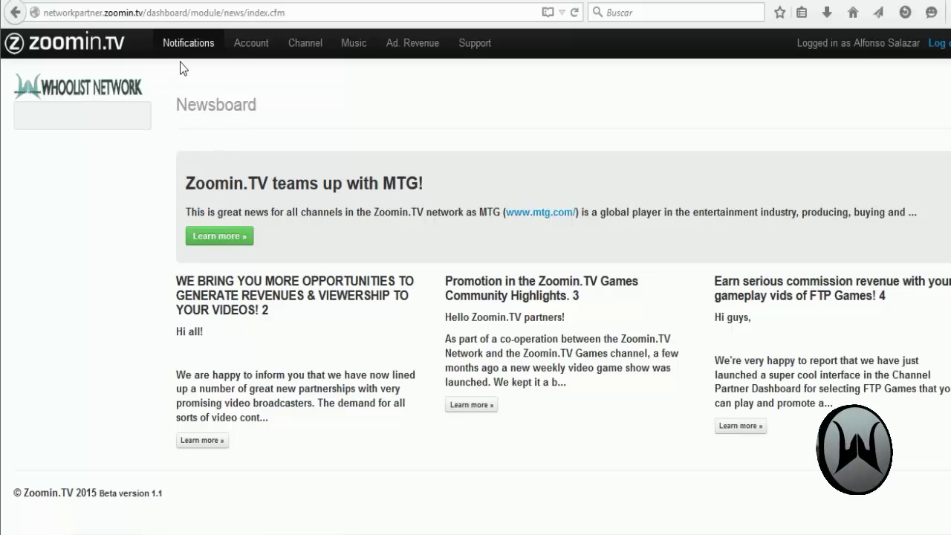
Step: Go to the Account settings section
click(254, 42)
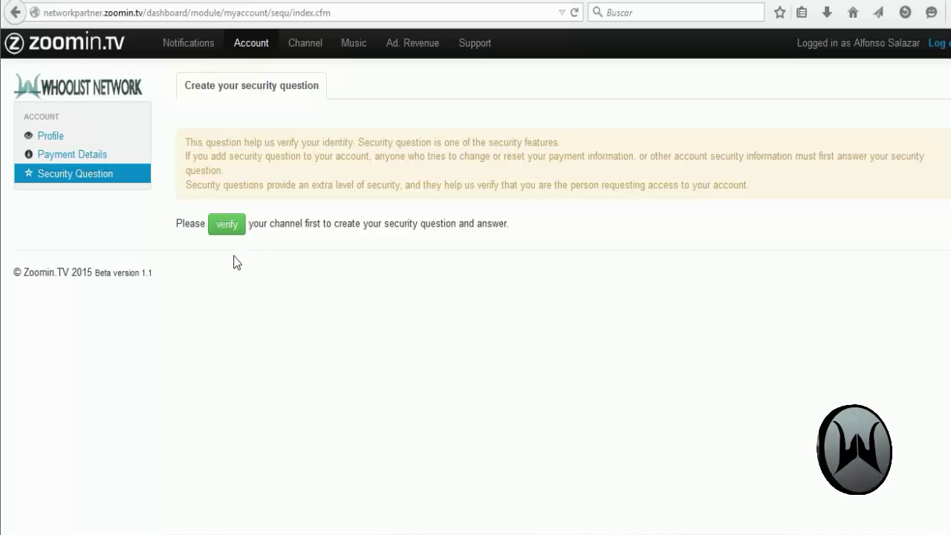
Step: Verify the channel by choosing the Google account and Canal de prueba, then granting permissions
click(220, 228)
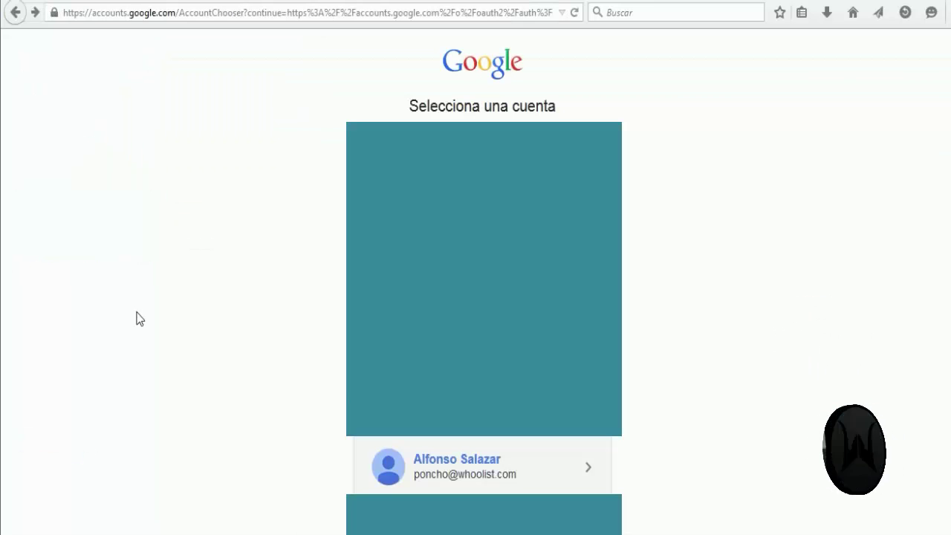
click(447, 483)
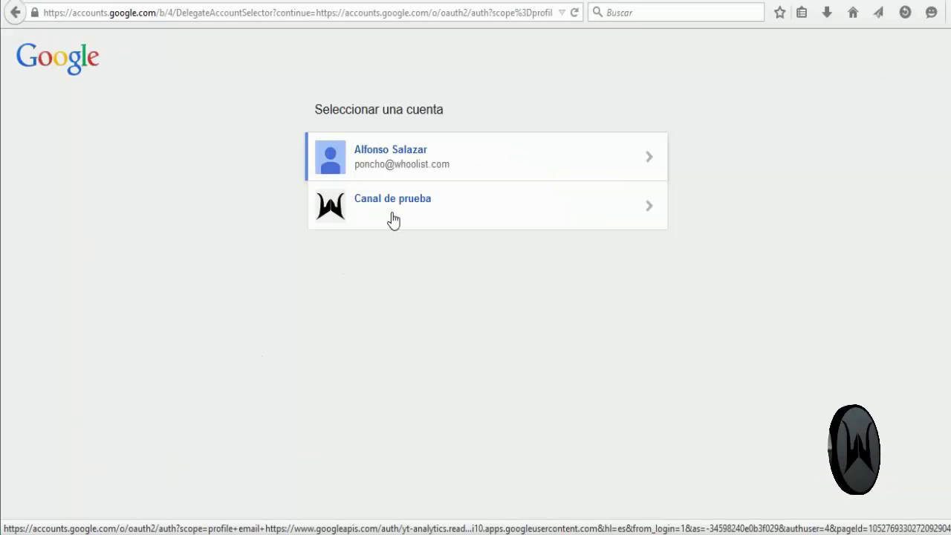
click(393, 221)
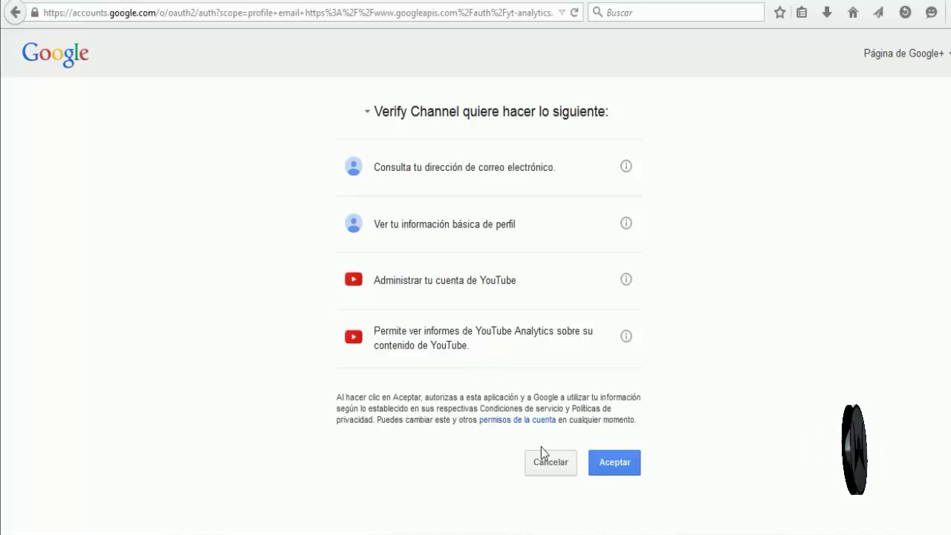
click(611, 465)
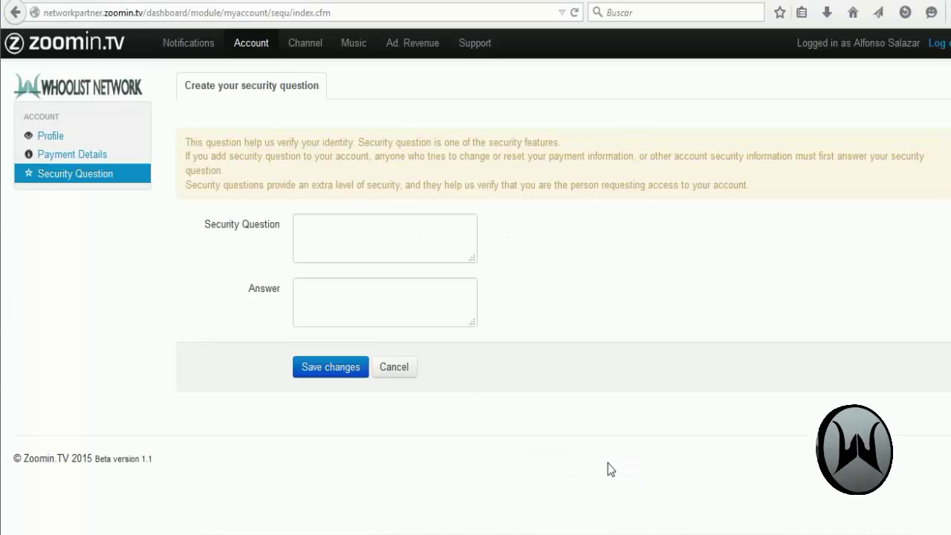
Step: Enter the question 'Cual es la mejor Network' and its answer, correcting a typo, then save
click(389, 238)
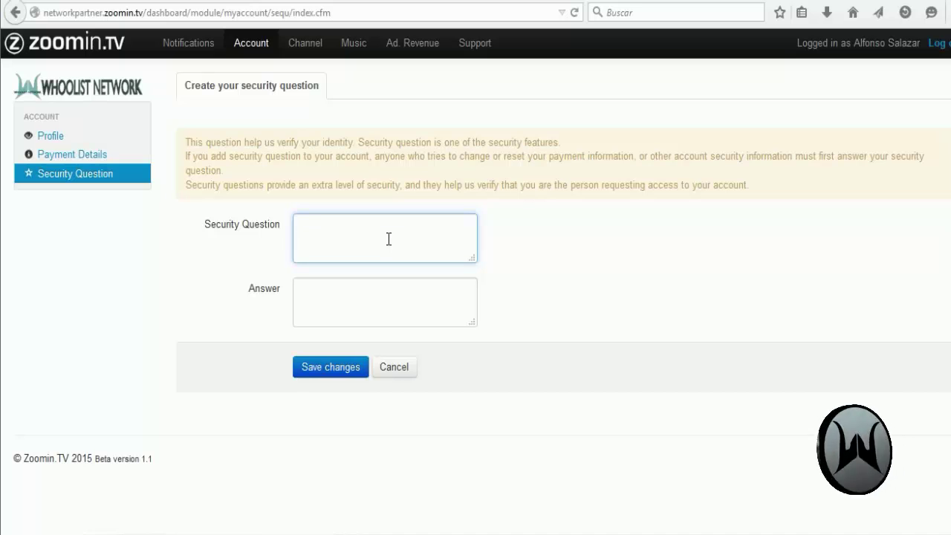
text(Cual es )
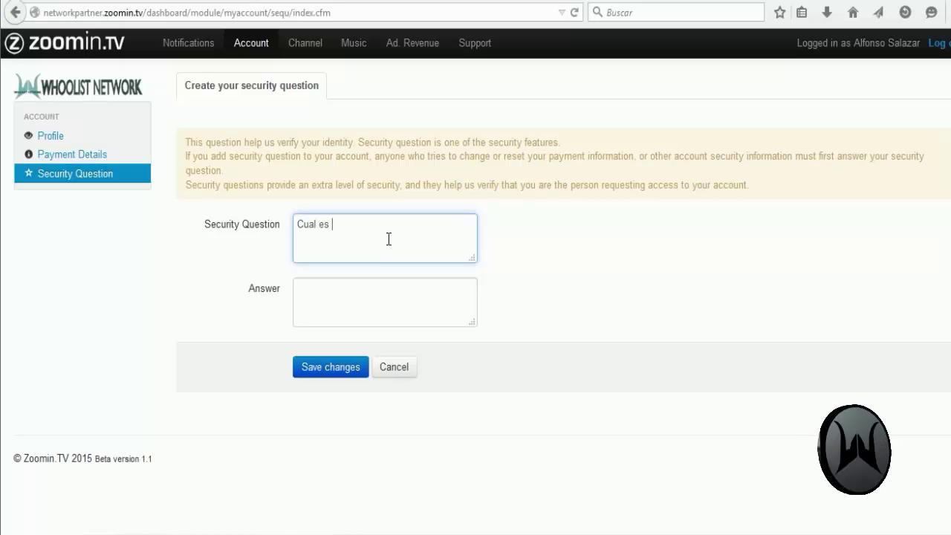
text(la mejor N)
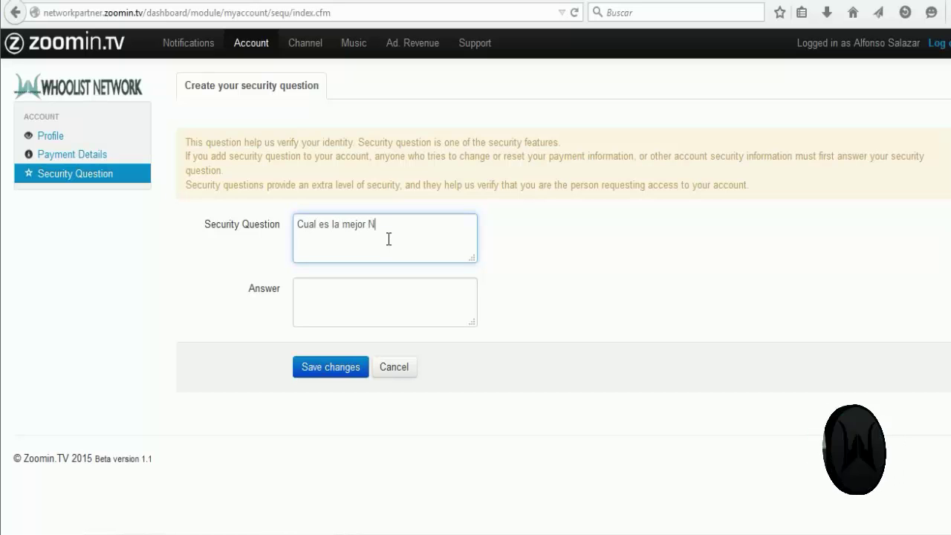
text(etwork)
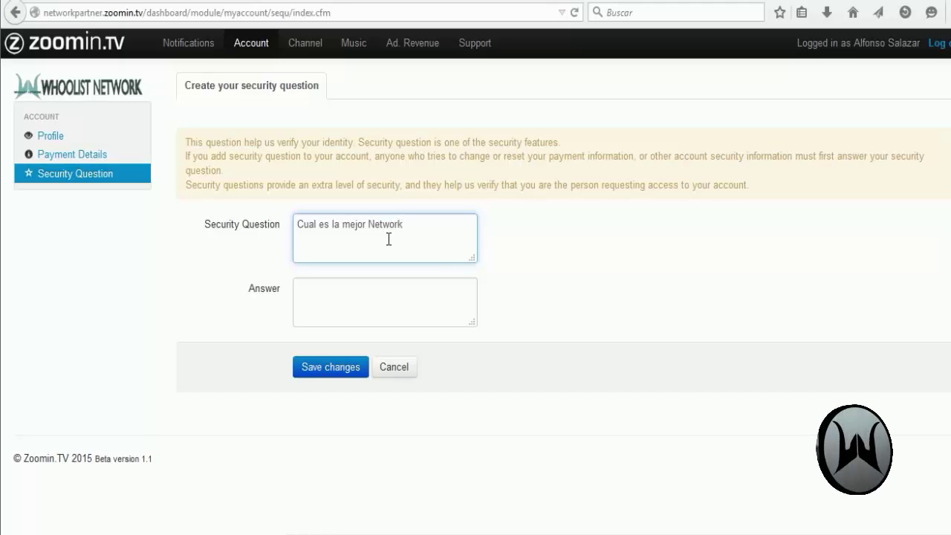
click(387, 307)
text(Who)
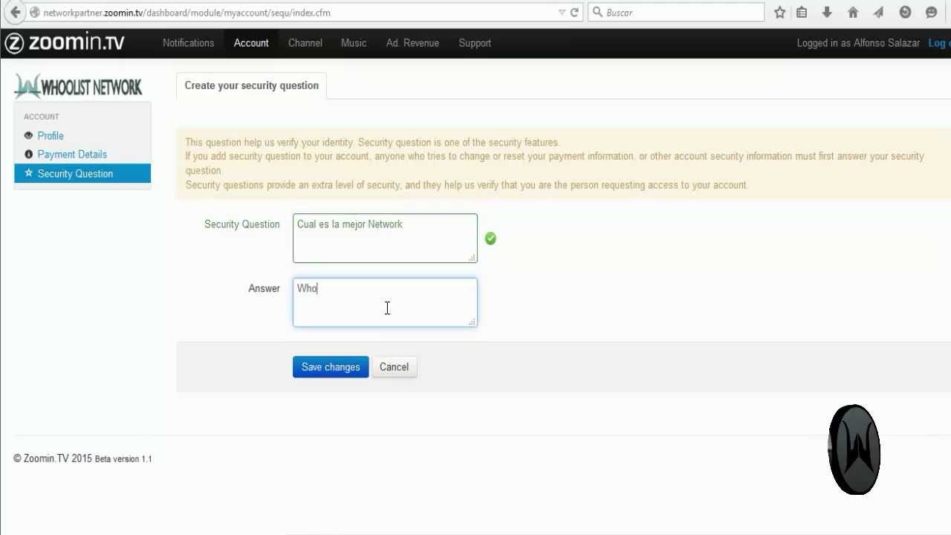
text(olist Nw)
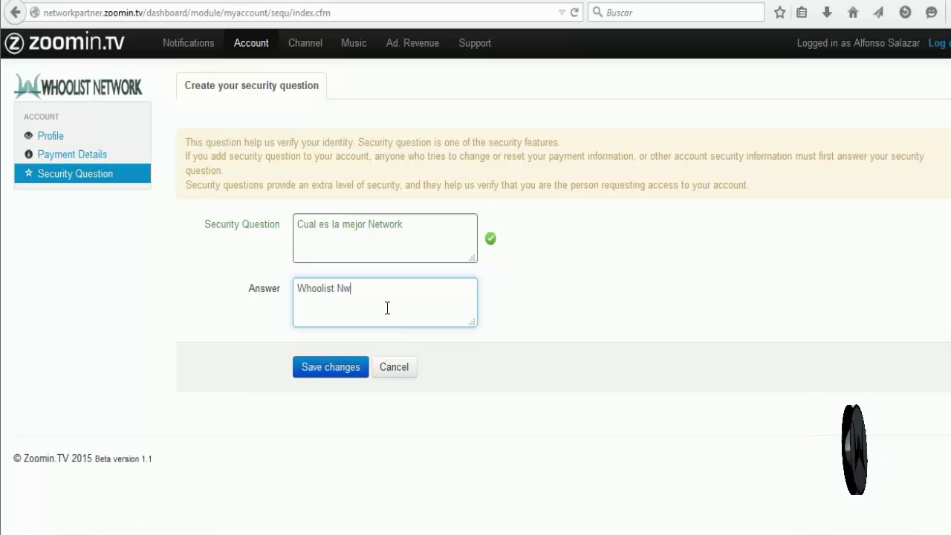
key(BackSpace)
text(etwork)
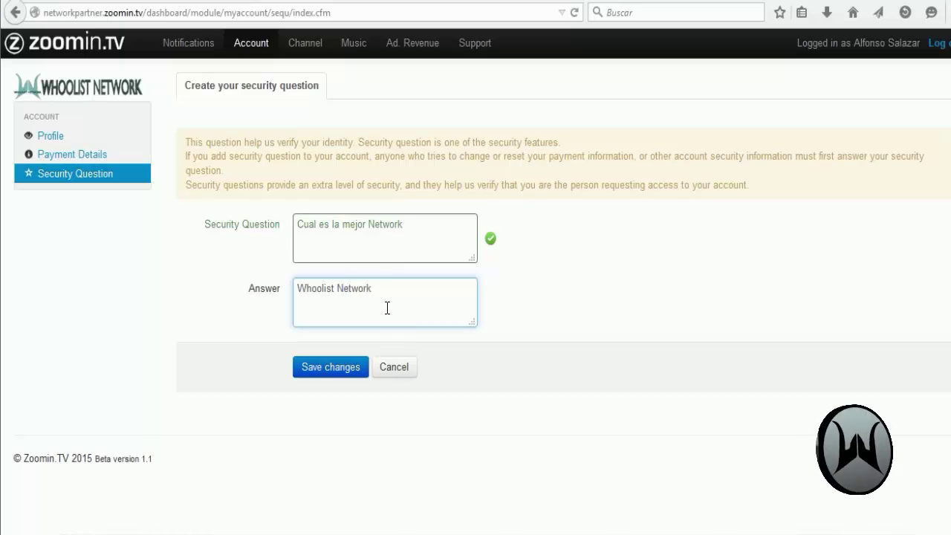
click(253, 245)
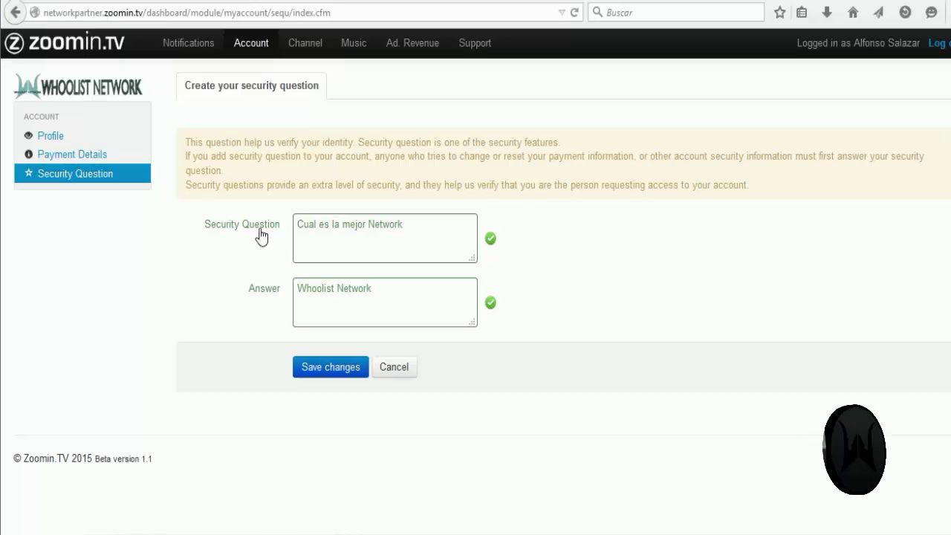
click(320, 375)
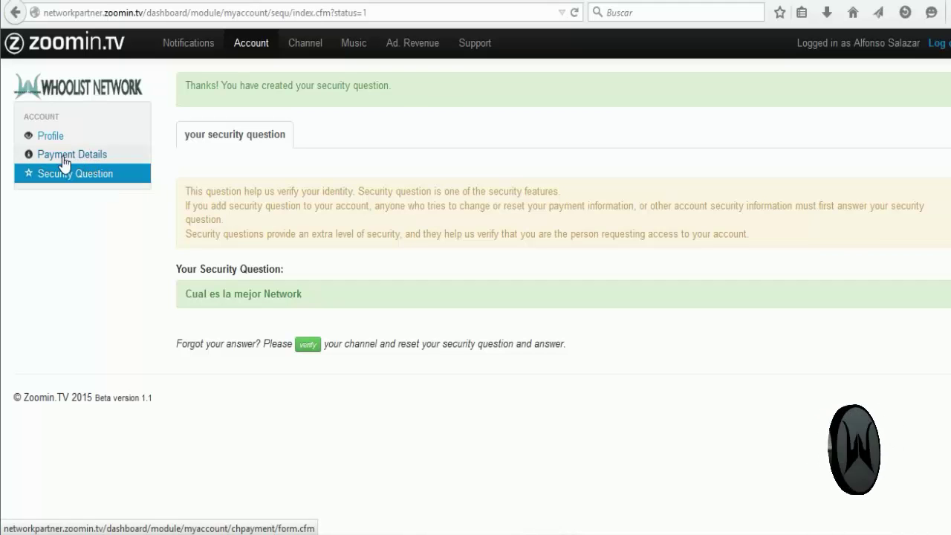
Step: Go to Payment Details in the Account menu
click(41, 160)
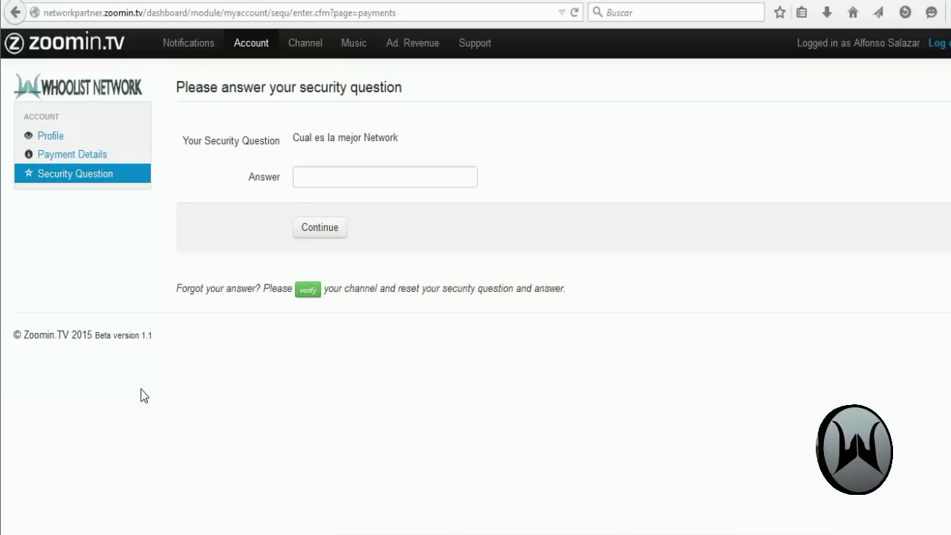
Step: Enter the security question answer and continue to unlock the Payment Info form
click(345, 176)
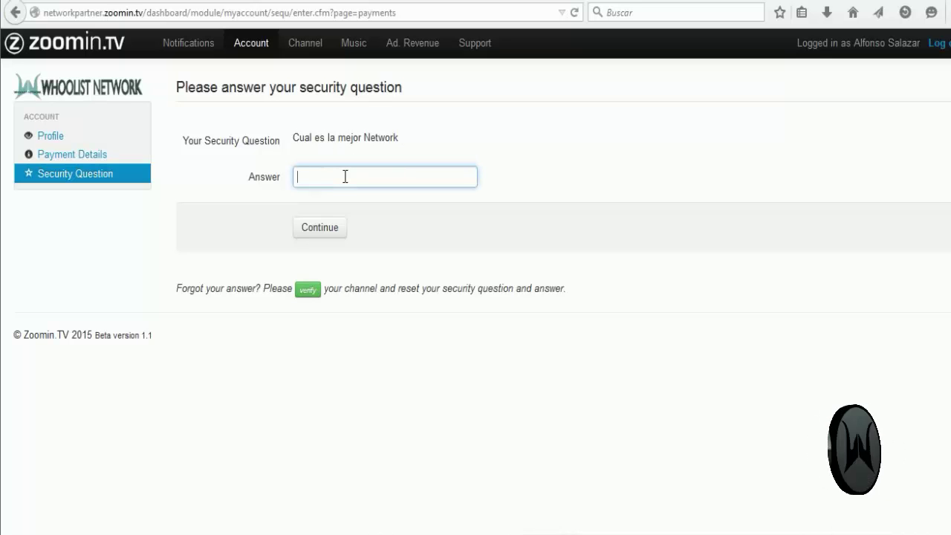
text(Whool)
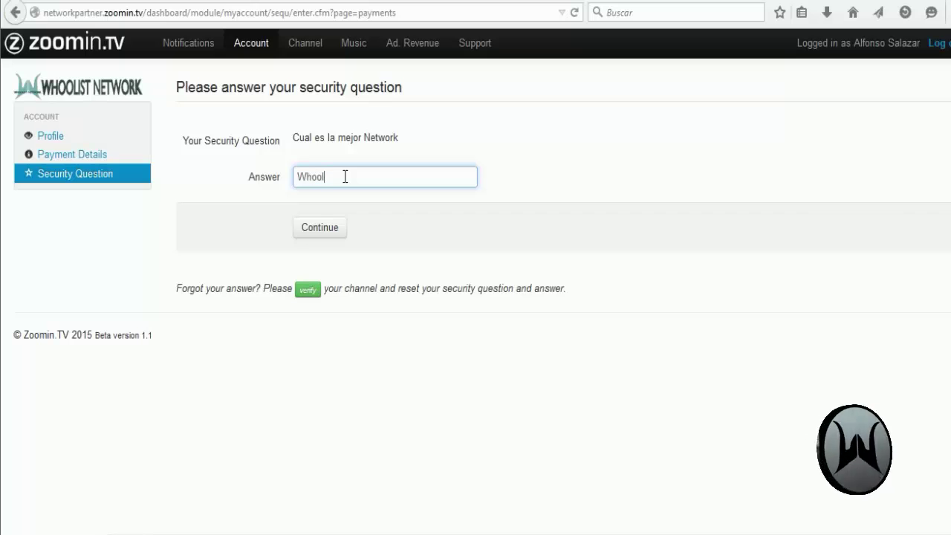
text(ist Network)
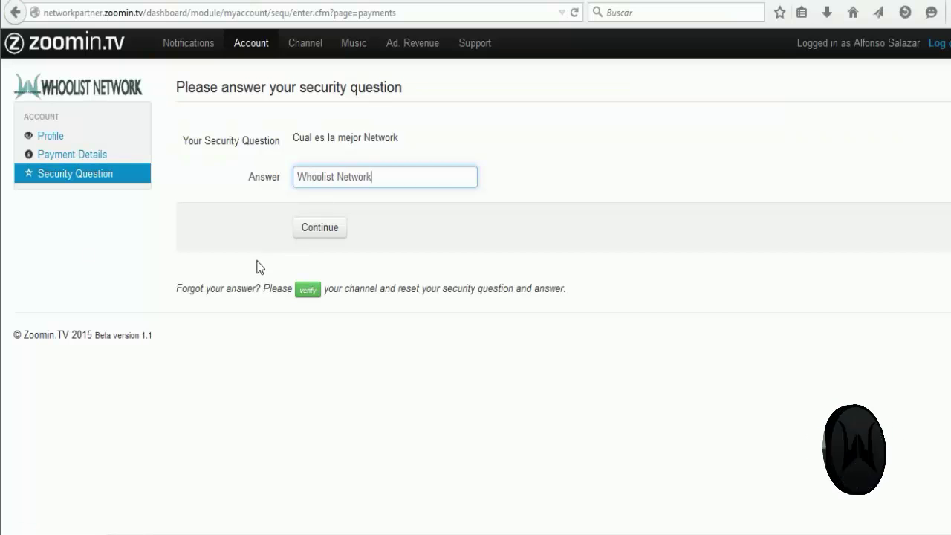
click(339, 233)
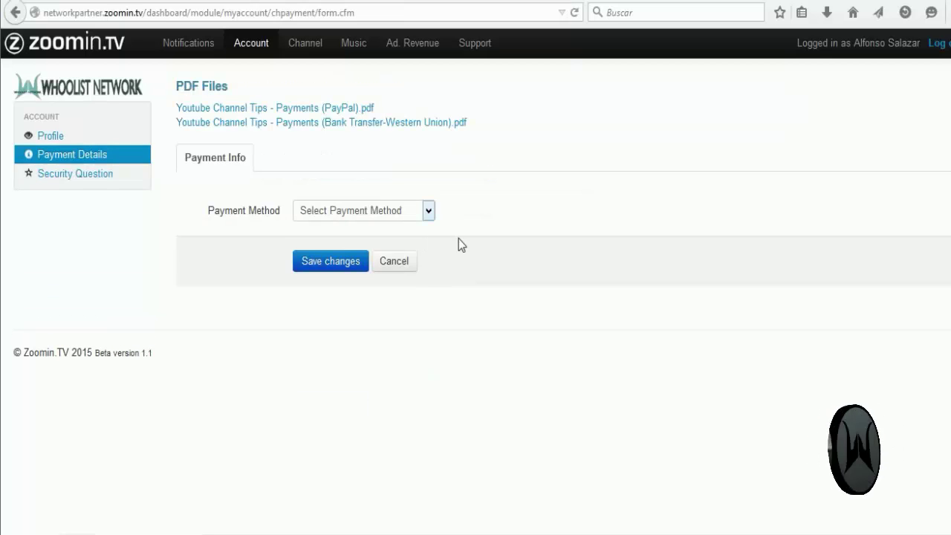
Step: Choose PayZa from the Payment Method list and focus the empty PayZa account field
click(428, 214)
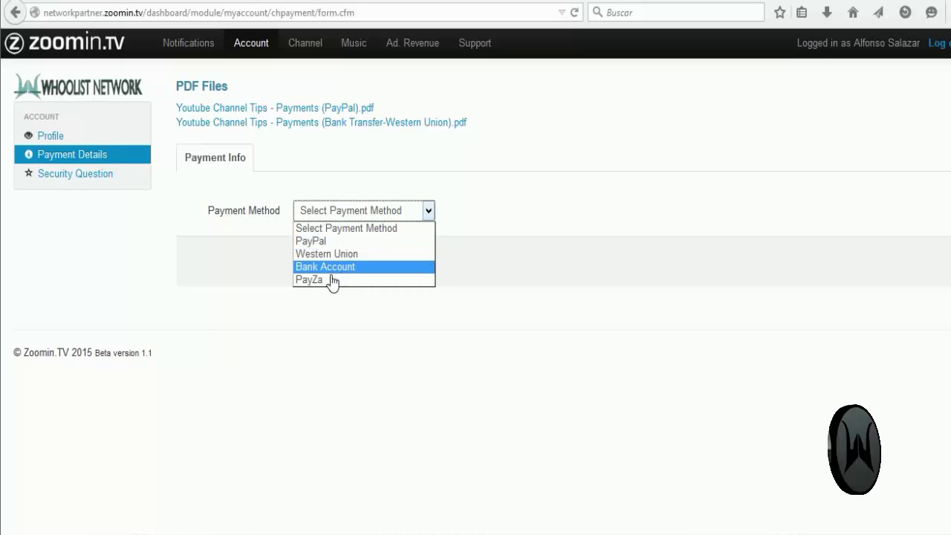
click(301, 326)
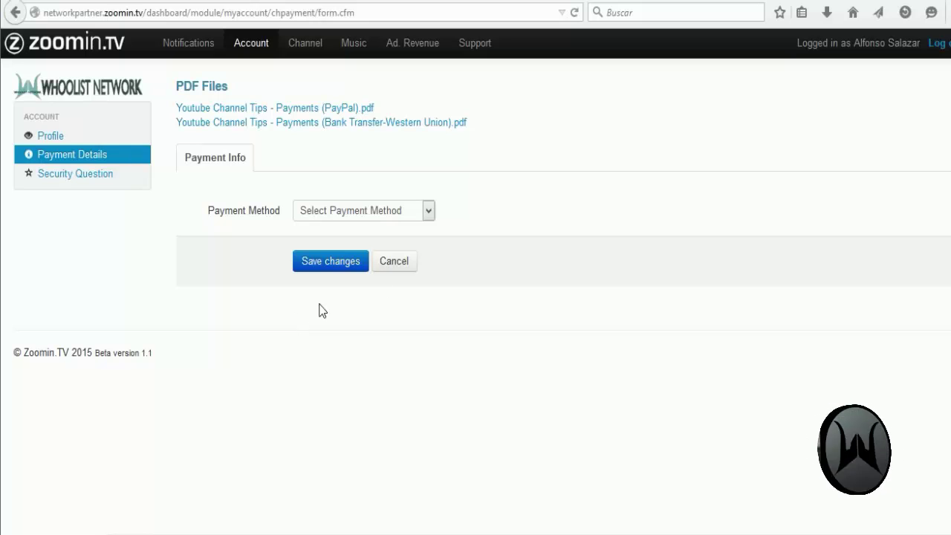
click(429, 213)
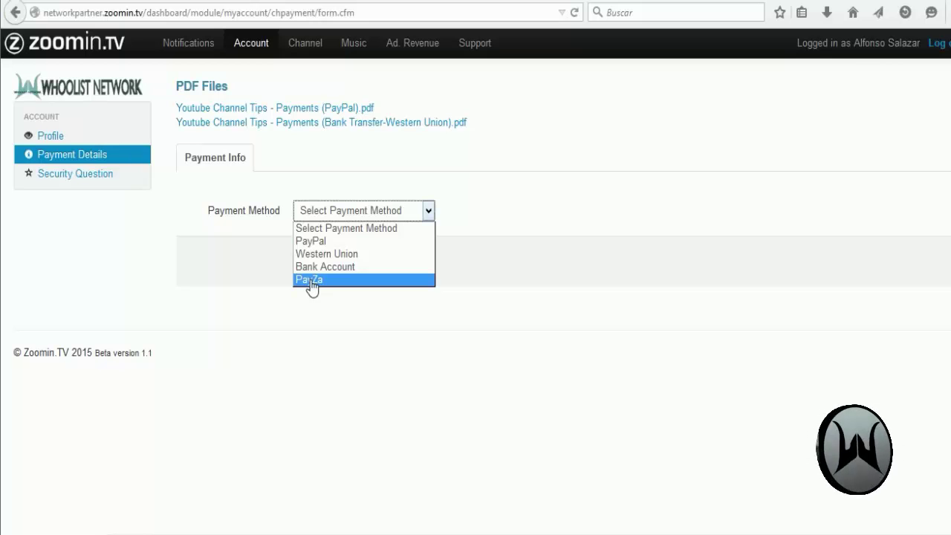
click(310, 280)
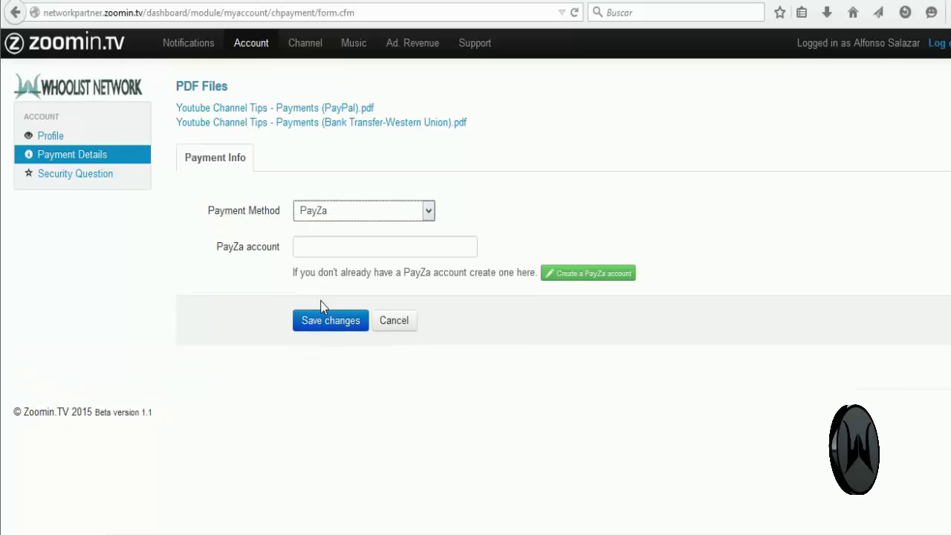
click(316, 254)
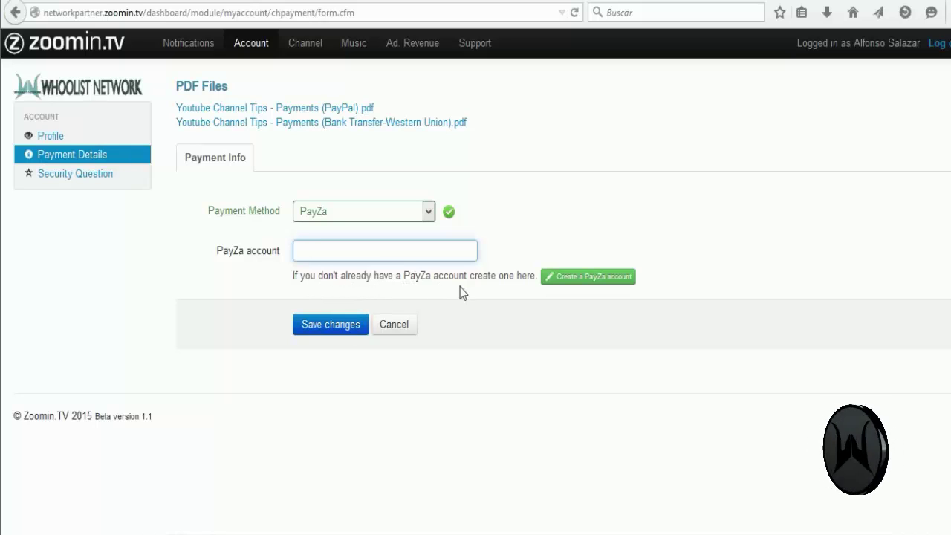
click(574, 282)
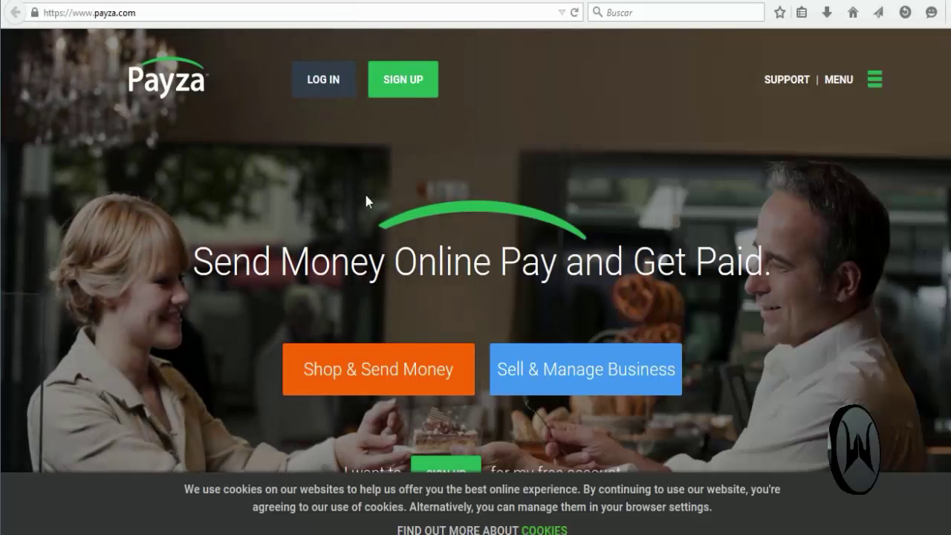
click(417, 1)
click(345, 250)
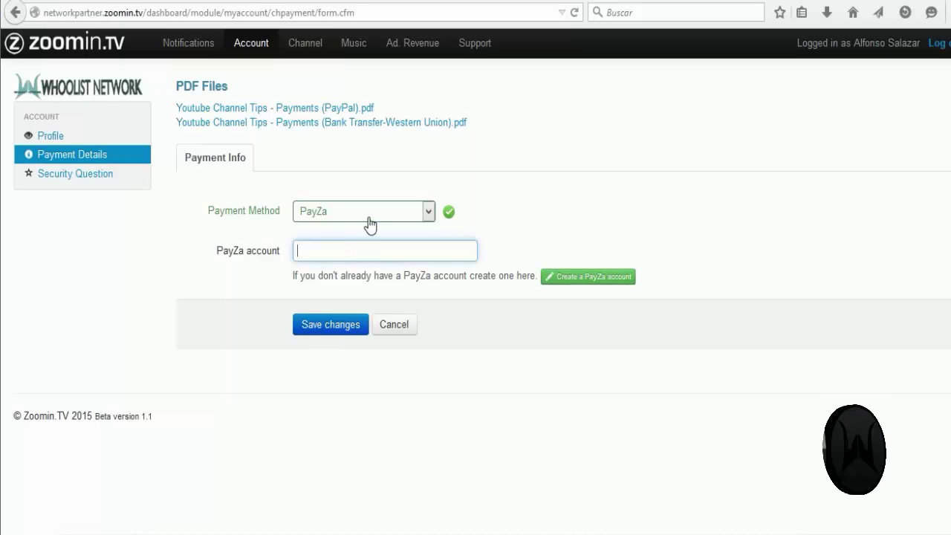
Step: Switch the payment method to Bank Account and keep it after reviewing the options
click(369, 223)
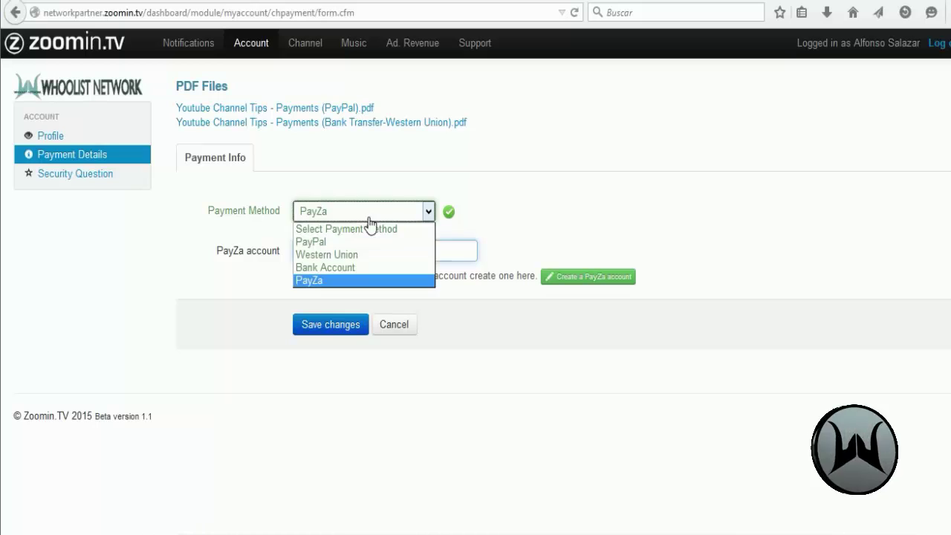
click(338, 267)
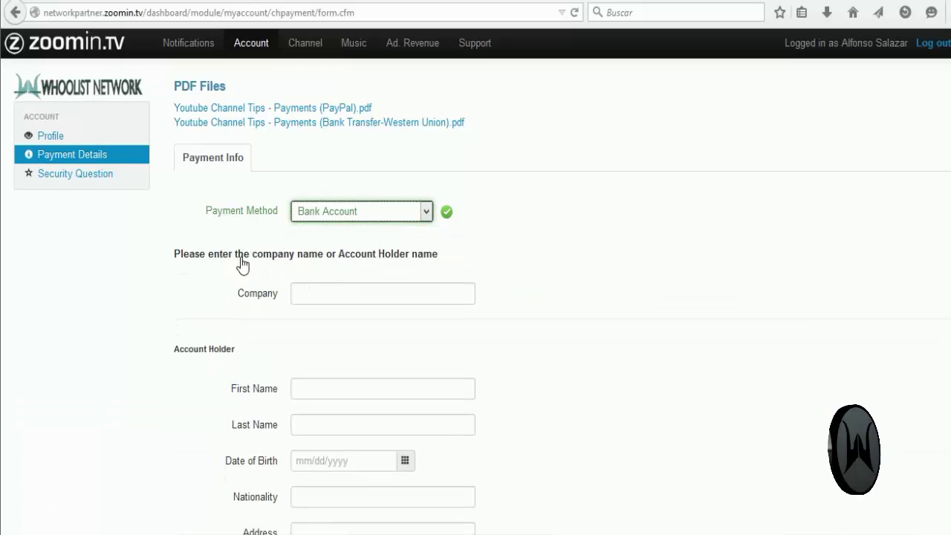
scroll(216, 255, down, 4)
scroll(216, 255, up, 4)
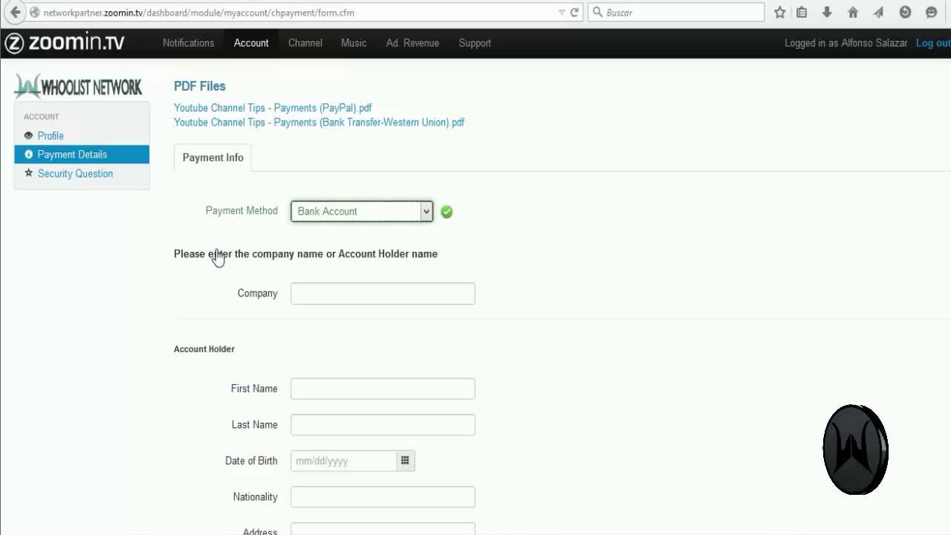
click(327, 213)
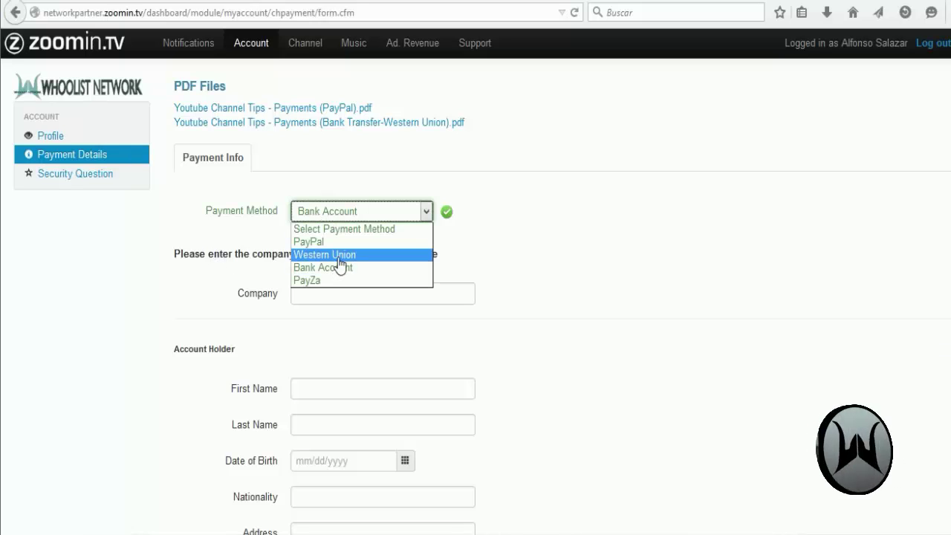
click(503, 260)
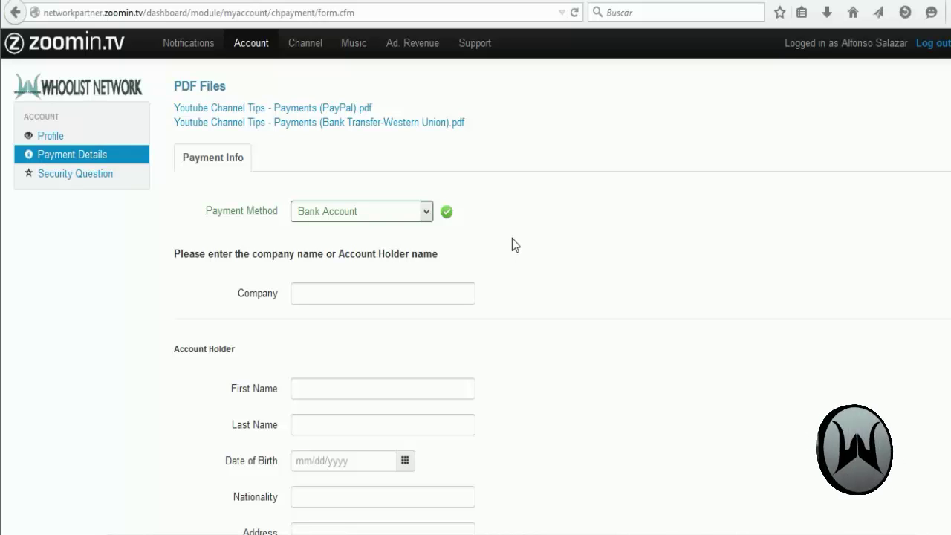
Step: Look over the Bank Account company, holder, BIC/SWIFT and IBAN fields, then reopen the method list
scroll(512, 238, down, 4)
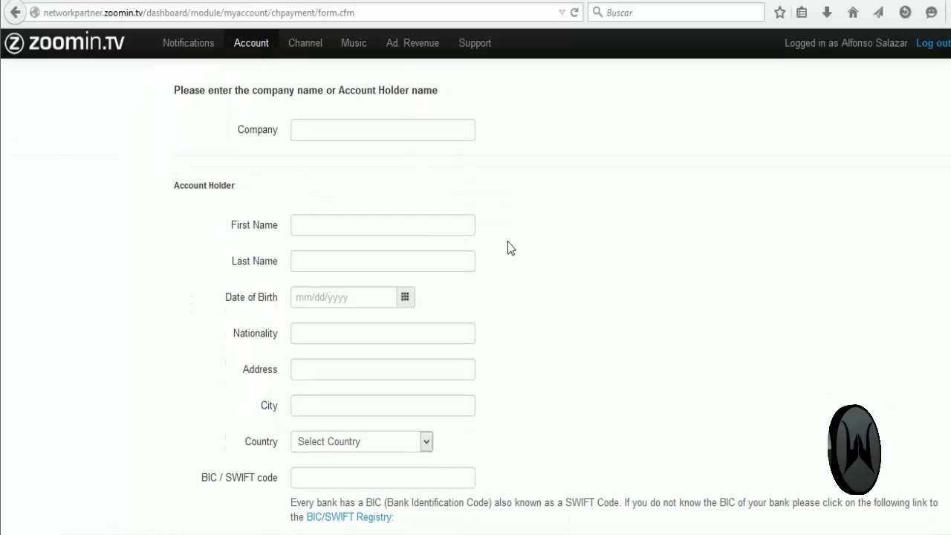
scroll(507, 250, down, 4)
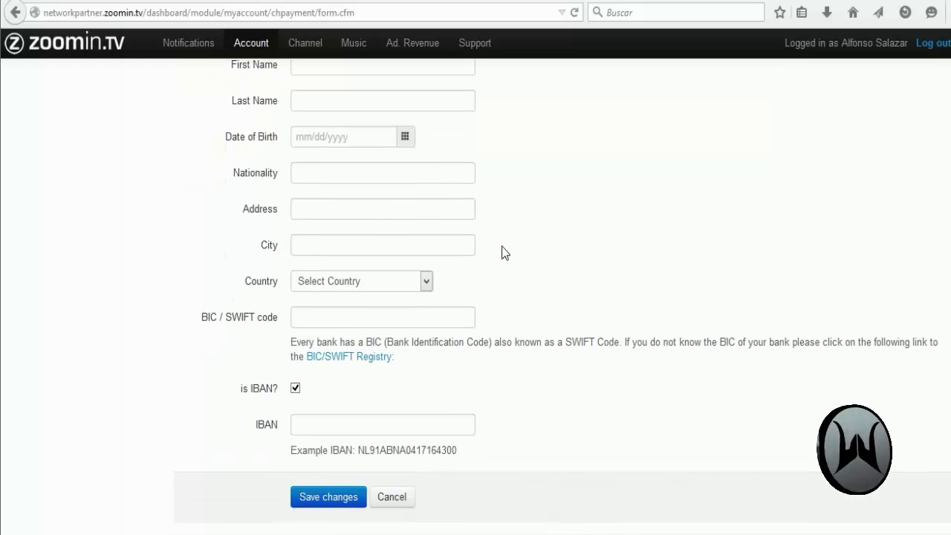
scroll(501, 252, up, 8)
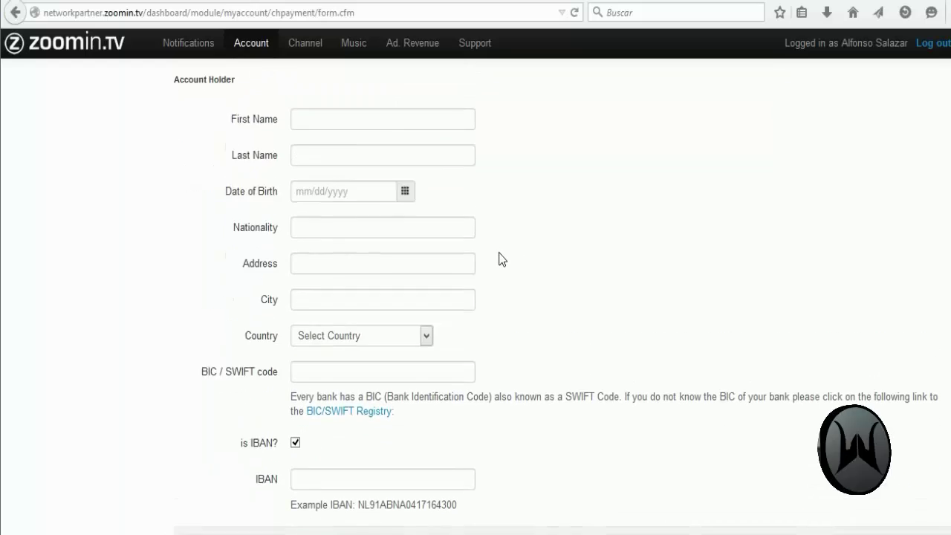
click(403, 218)
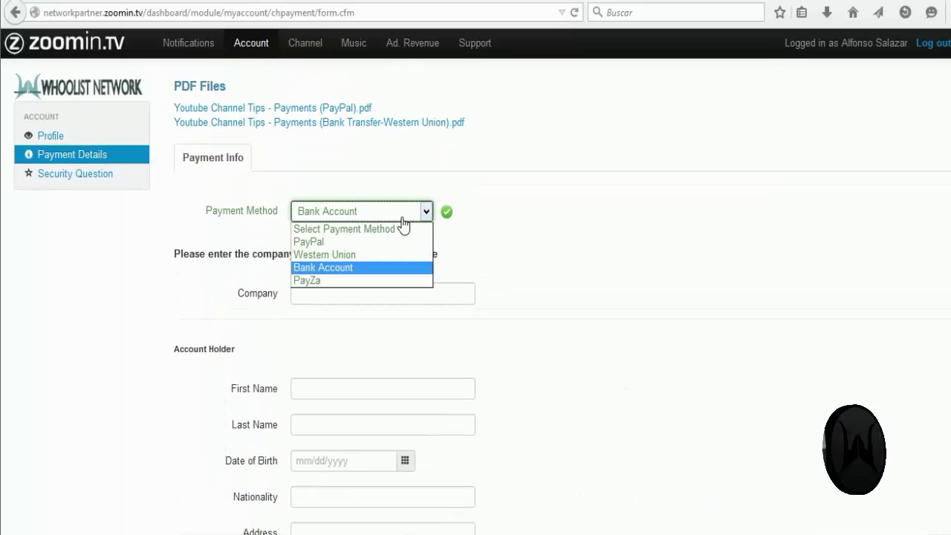
Step: Change the payment method from Bank Account to Western Union
click(510, 236)
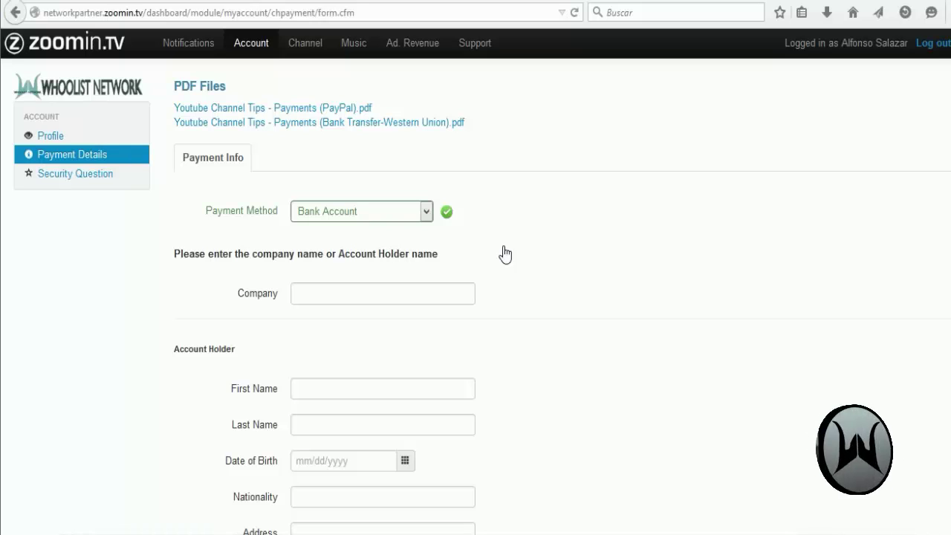
click(422, 212)
click(474, 180)
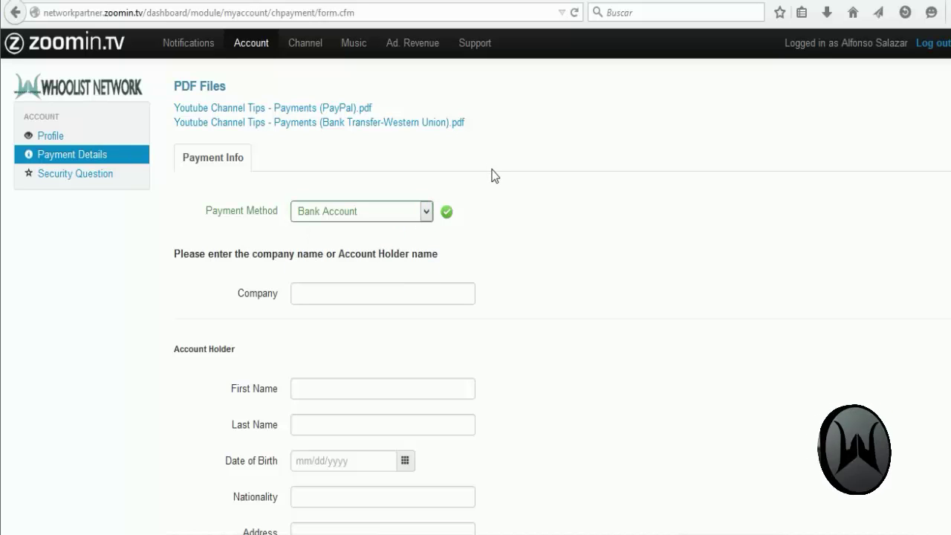
click(424, 211)
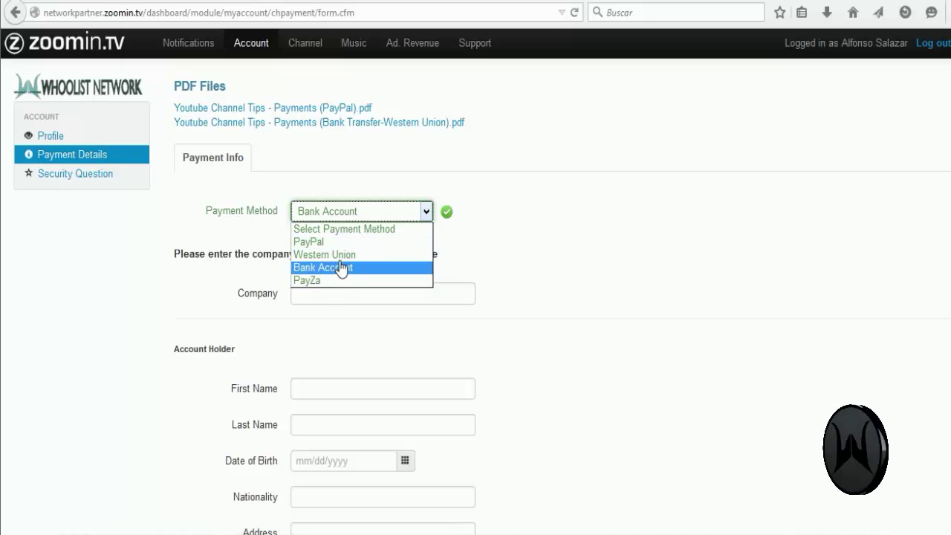
click(342, 256)
Step: Inspect the Western Union recipient name, pickup country and State fields without filling them
scroll(498, 263, down, 4)
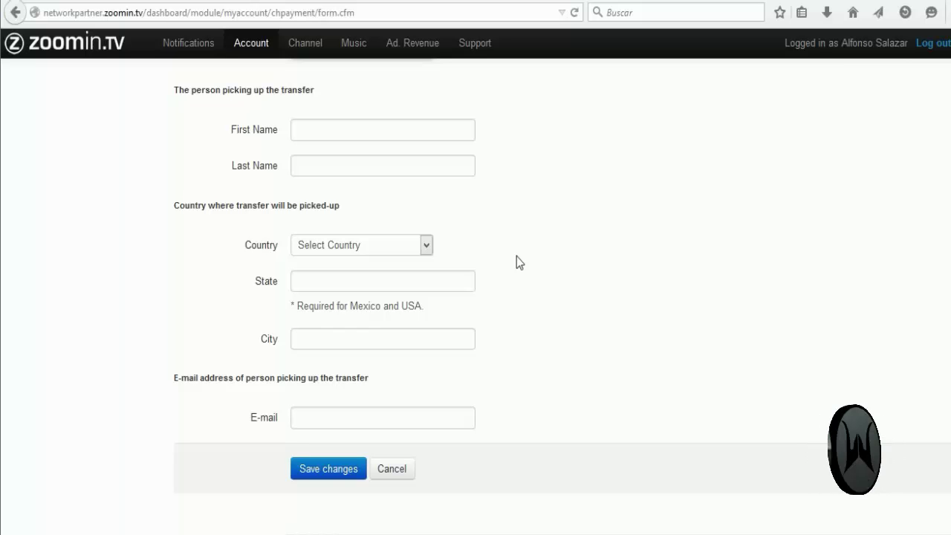
scroll(517, 256, up, 2)
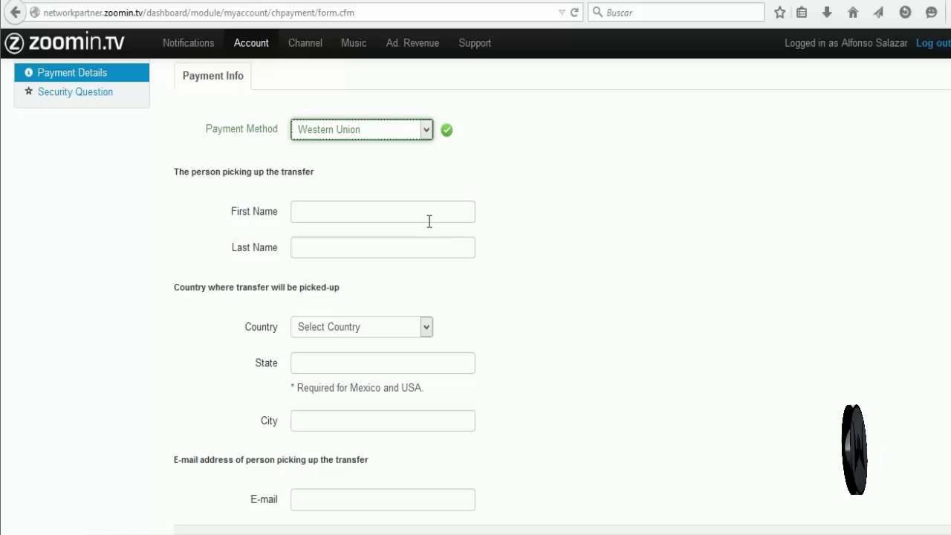
click(357, 213)
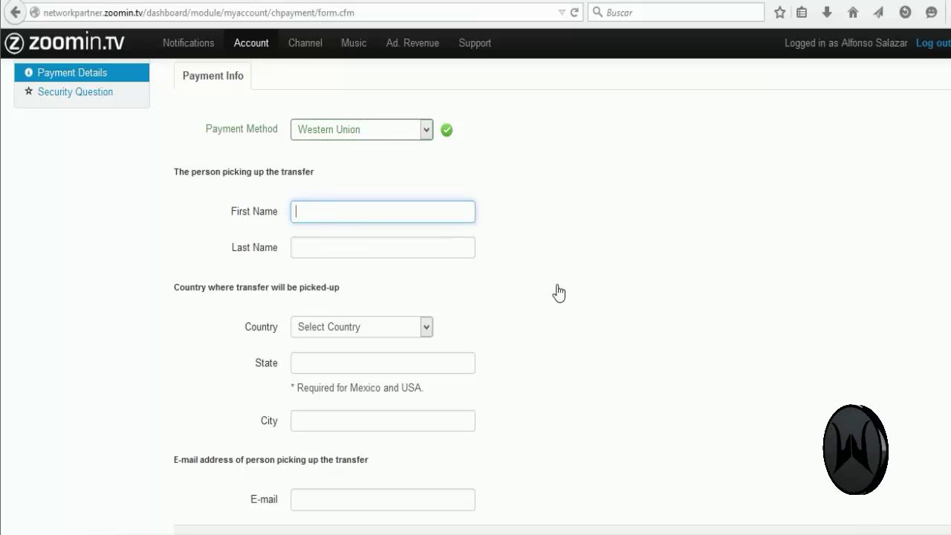
scroll(559, 293, down, 2)
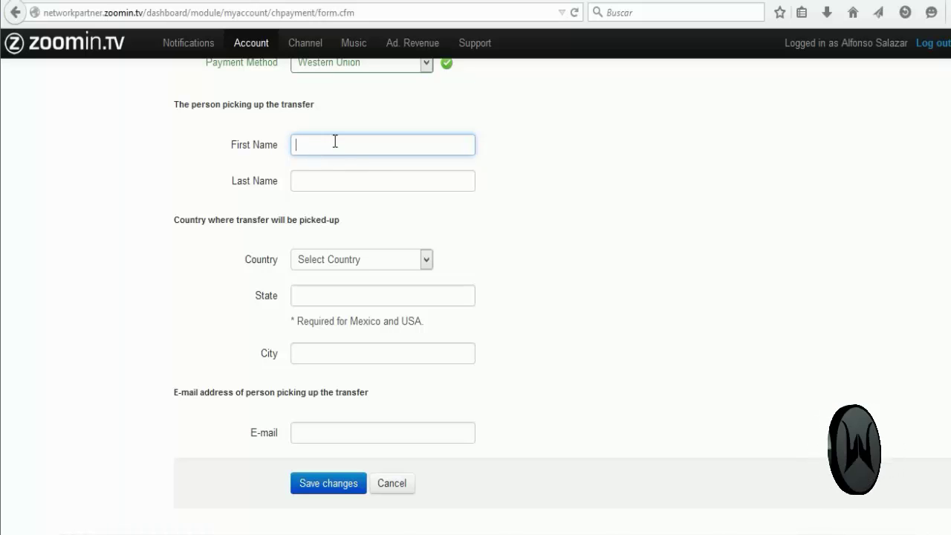
scroll(500, 215, down, 2)
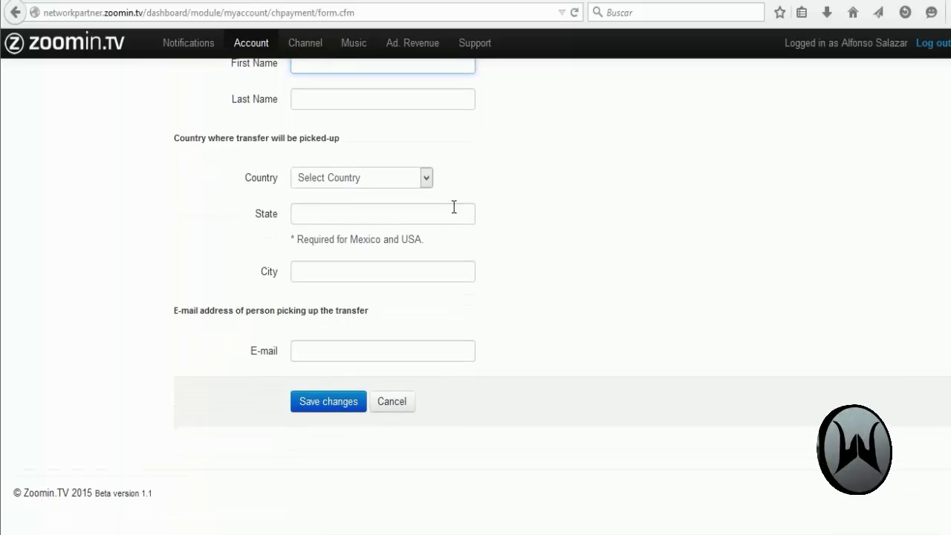
click(347, 182)
click(520, 144)
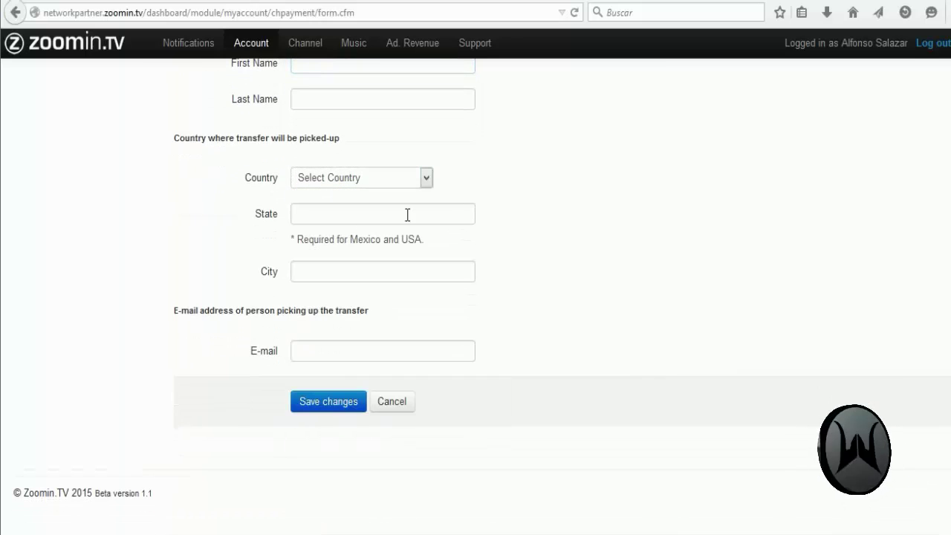
click(322, 213)
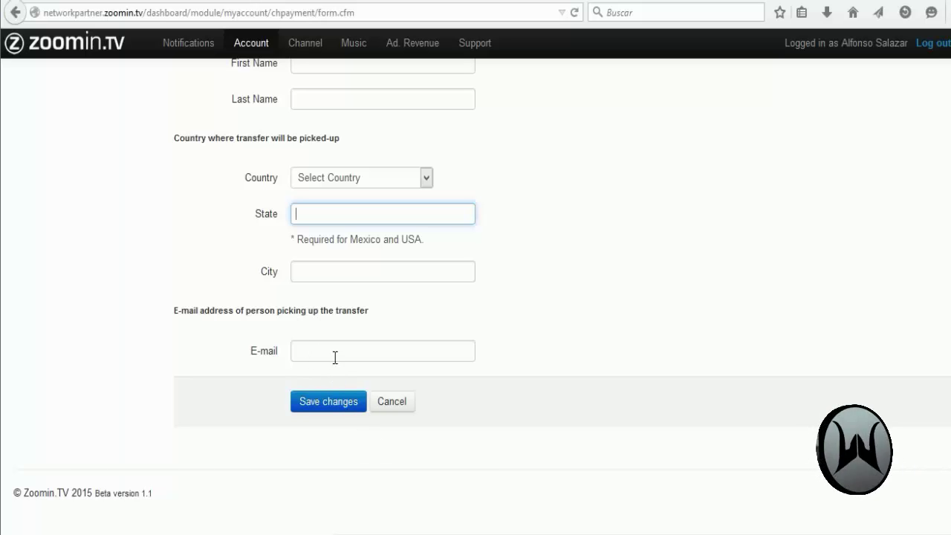
scroll(311, 358, up, 2)
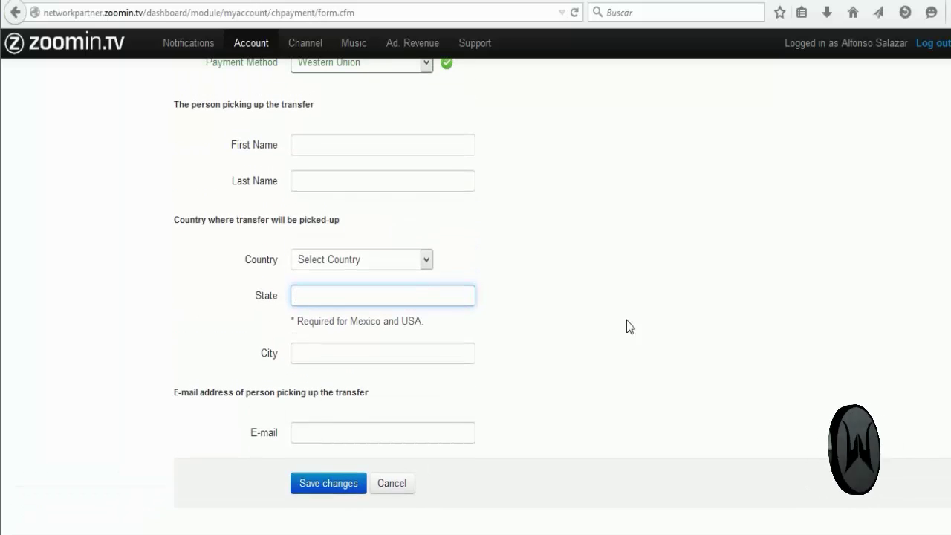
click(626, 321)
Step: Select PayPal as the payment method, revealing the PayPal account field and fee warning
scroll(546, 332, up, 2)
scroll(547, 332, up, 1)
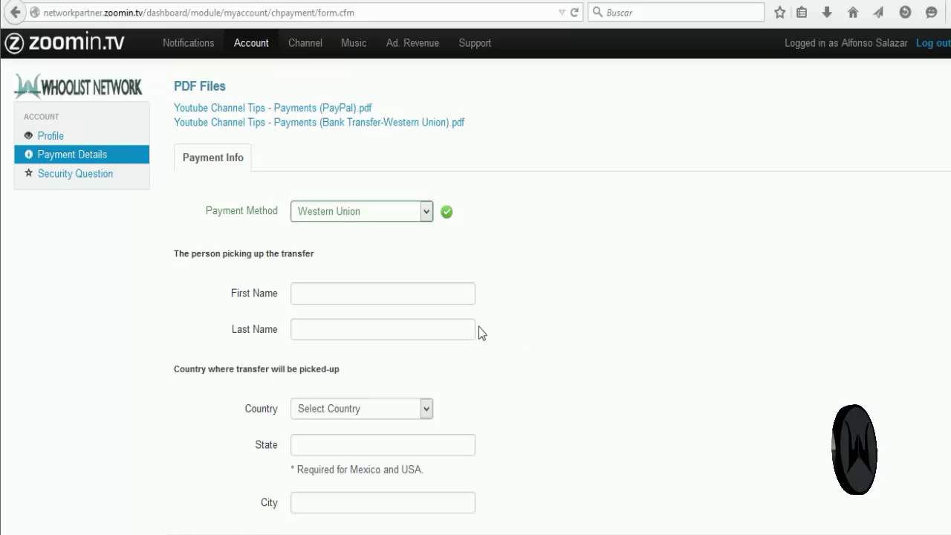
scroll(479, 329, down, 2)
scroll(478, 329, up, 1)
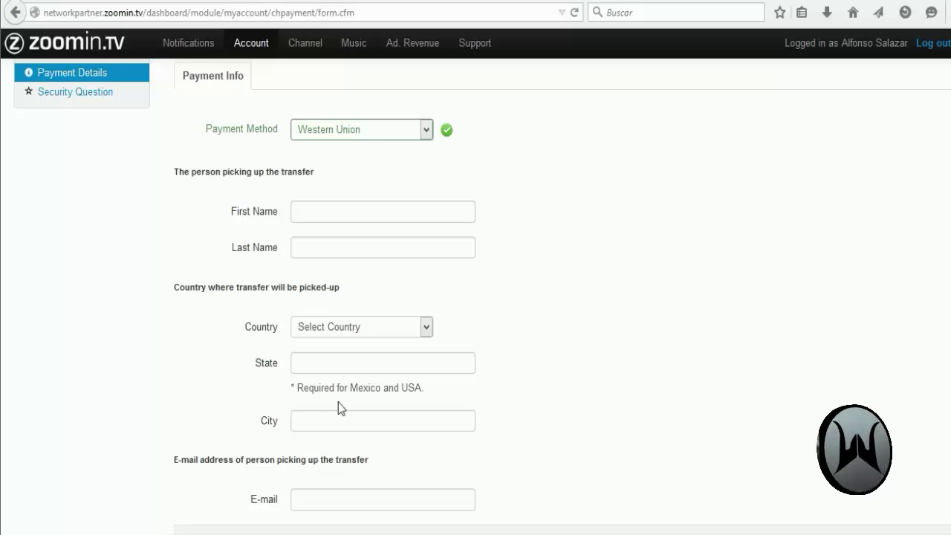
scroll(488, 386, up, 1)
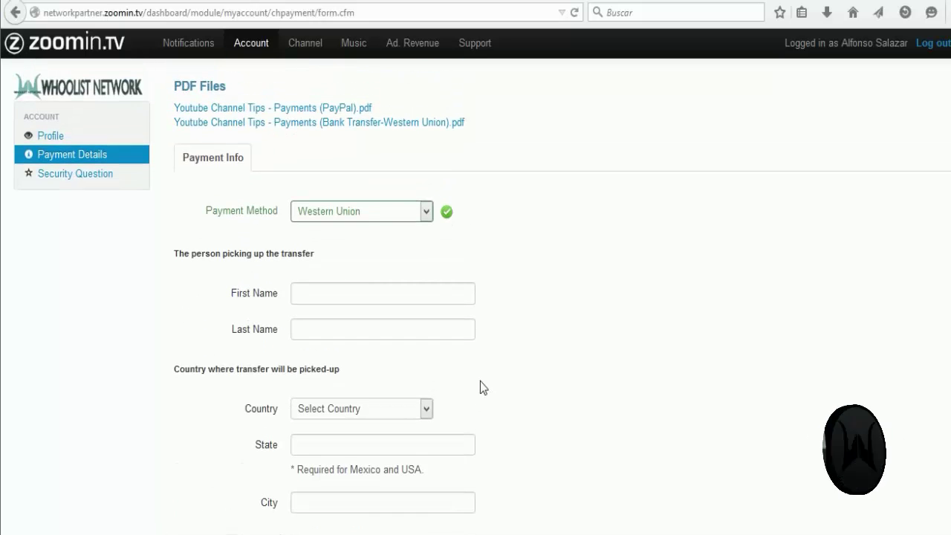
click(425, 212)
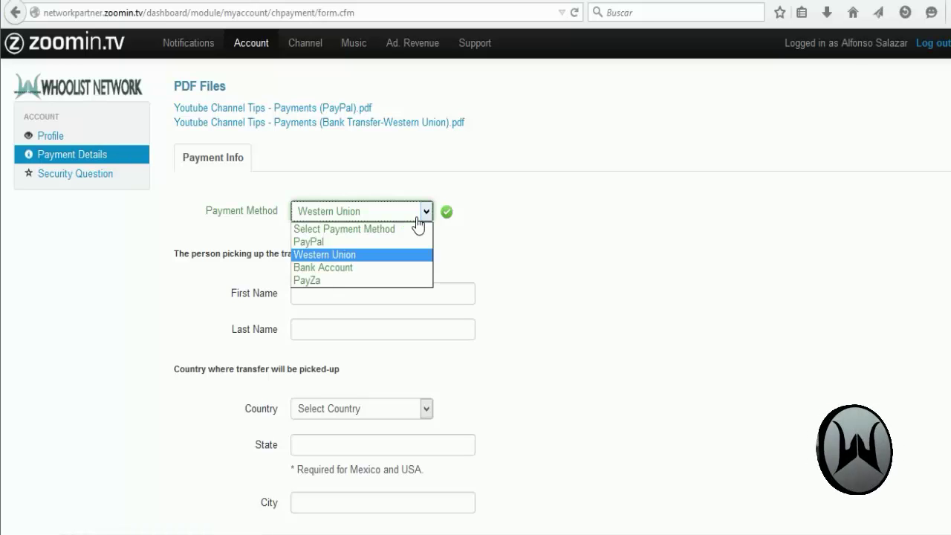
click(380, 242)
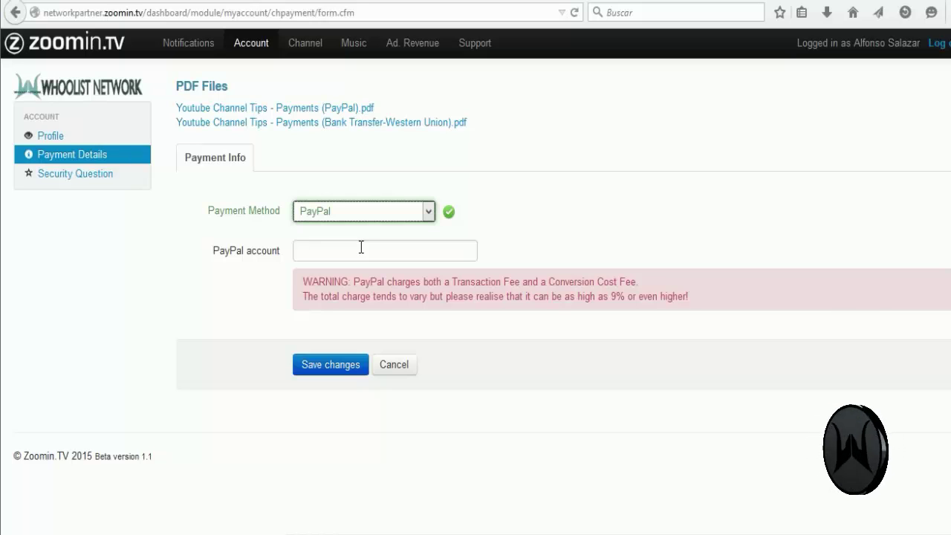
click(302, 235)
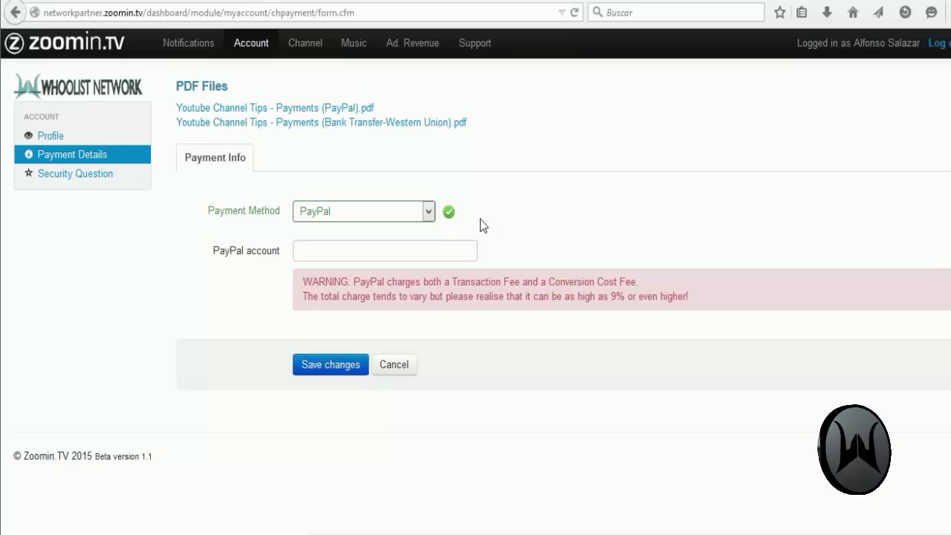
drag(320, 282, 520, 297)
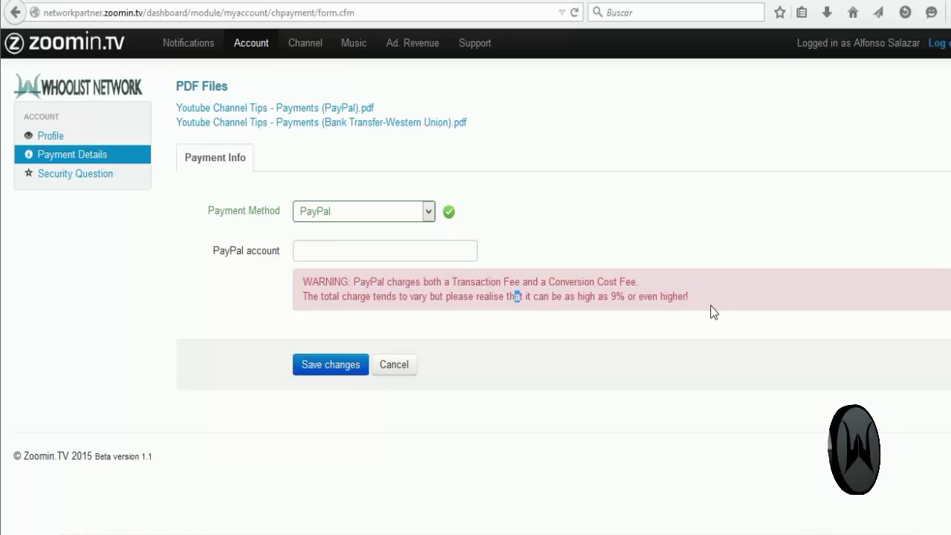
drag(711, 305, 354, 282)
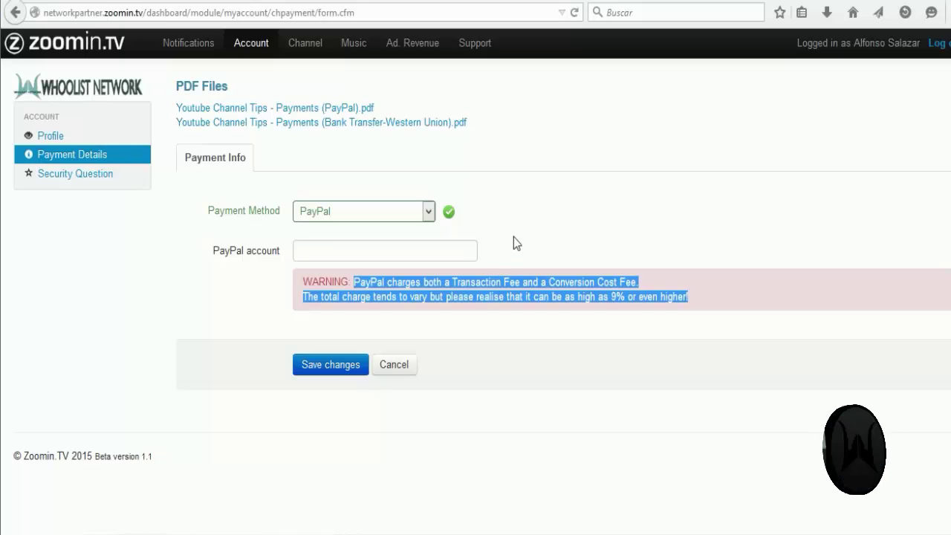
click(513, 237)
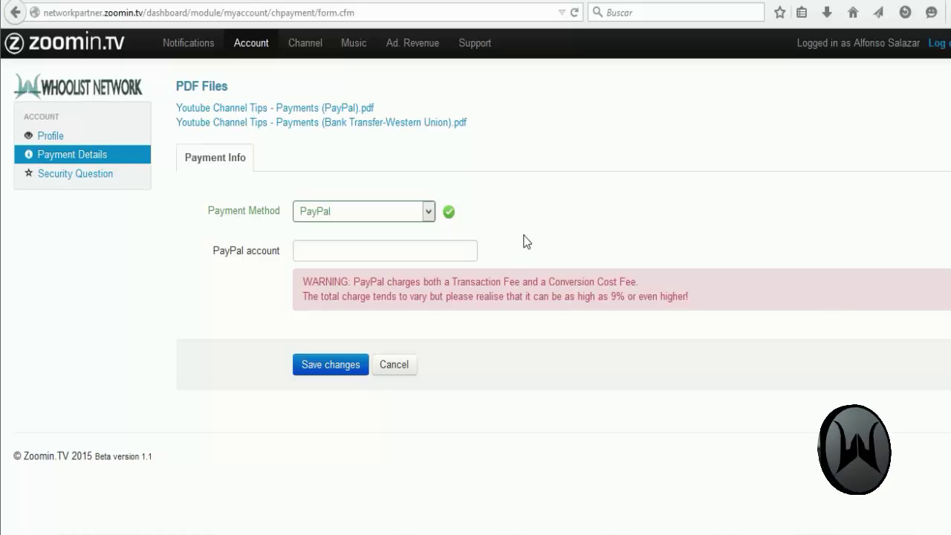
click(427, 255)
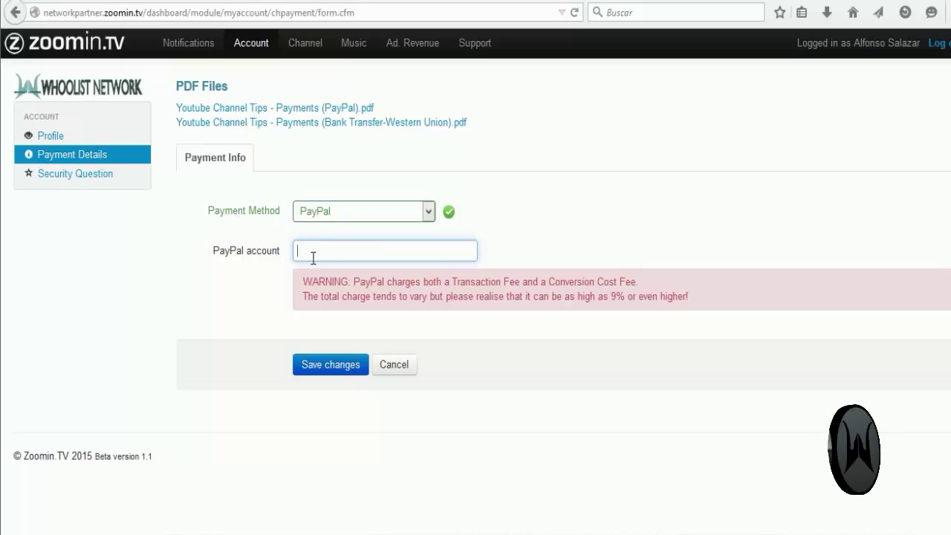
drag(353, 282, 688, 297)
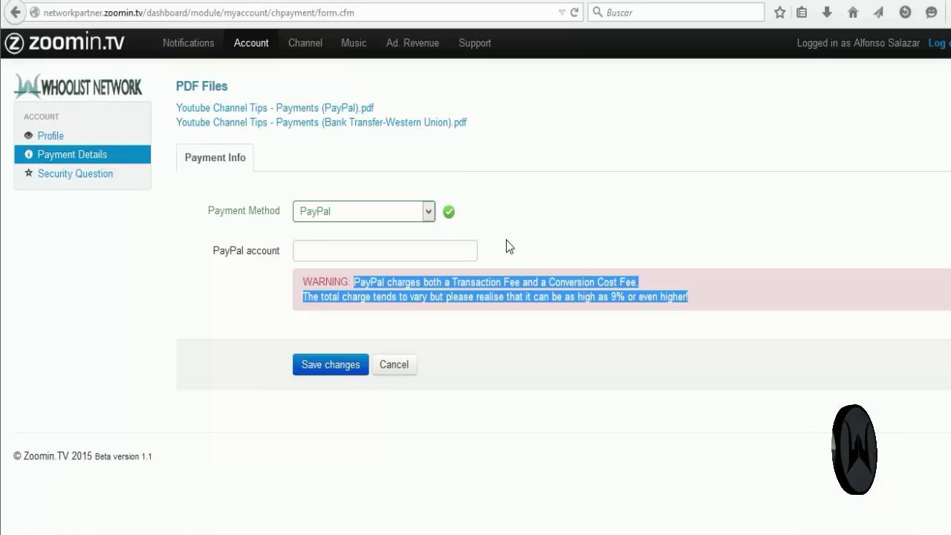
click(513, 238)
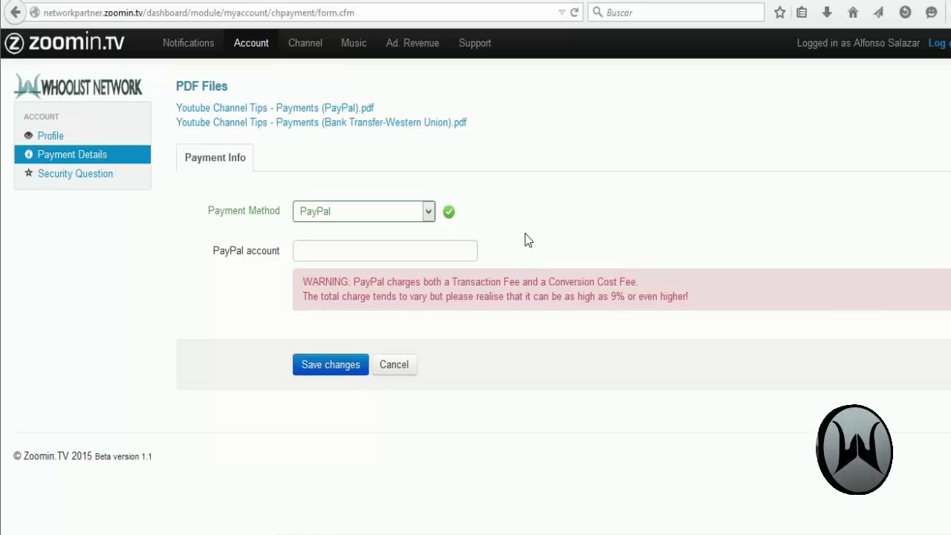
Step: View PayPal's Registrarse sign-up account types, then close the PayPal tab
click(422, 252)
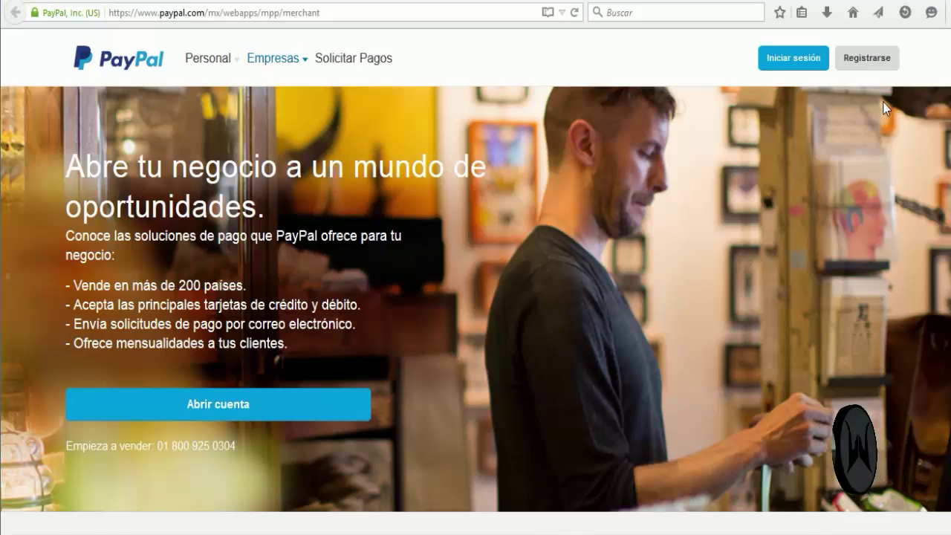
click(867, 64)
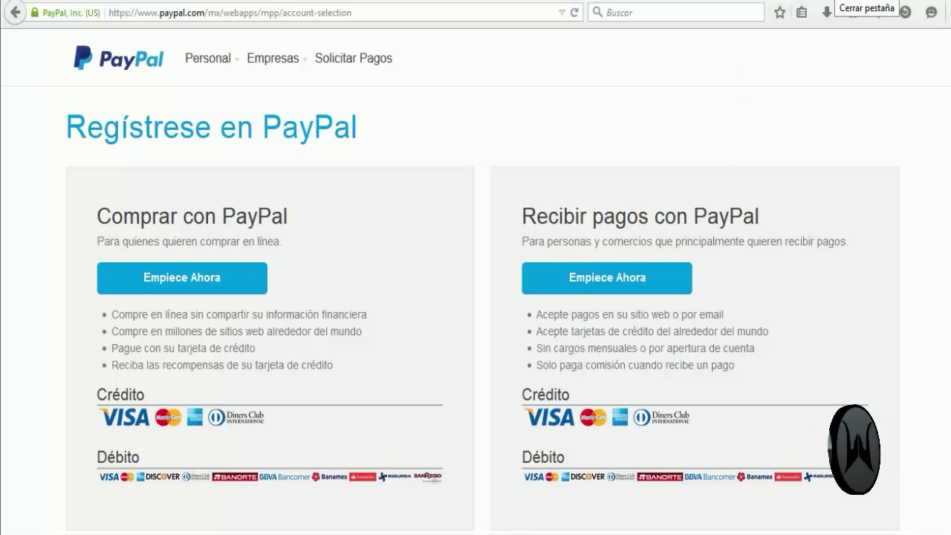
click(836, 1)
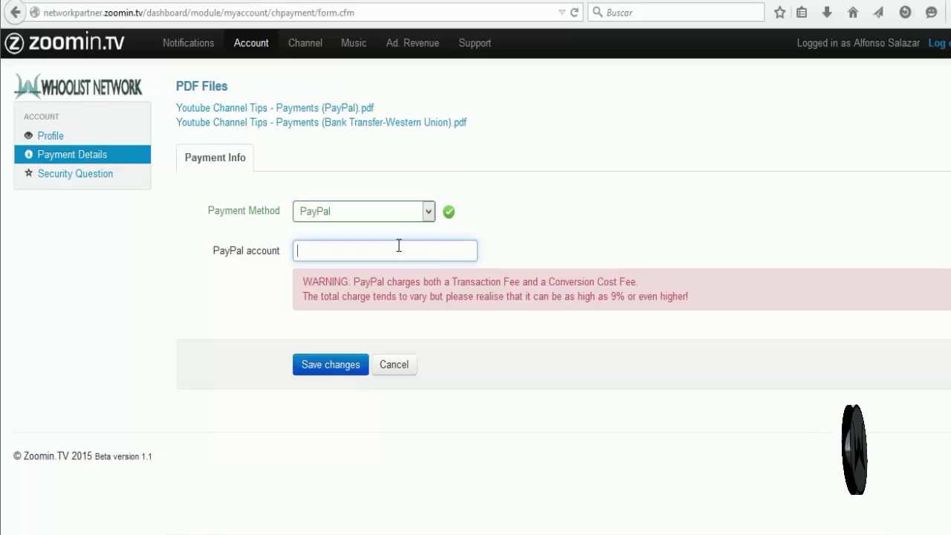
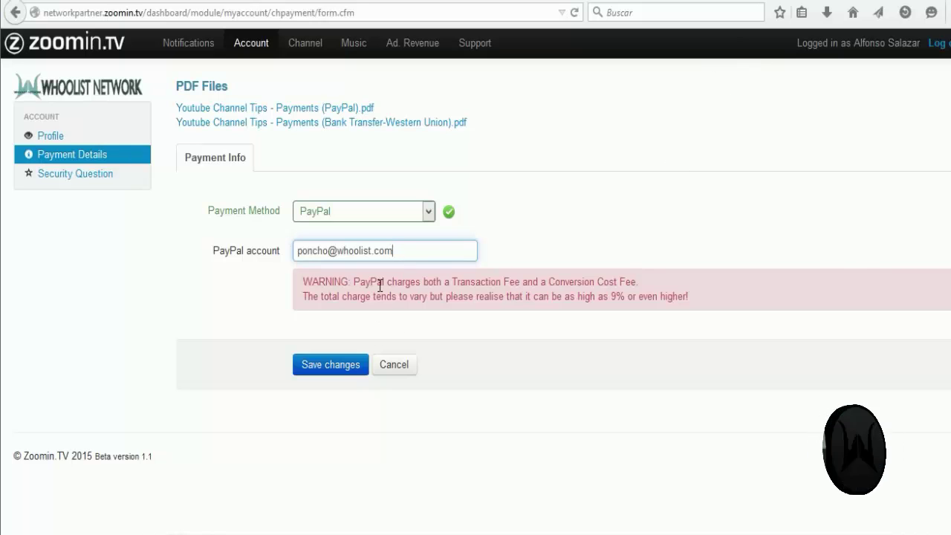
Step: Enter the PayPal account e-mail and save, getting the 'Payment Info Updated' confirmation
click(254, 277)
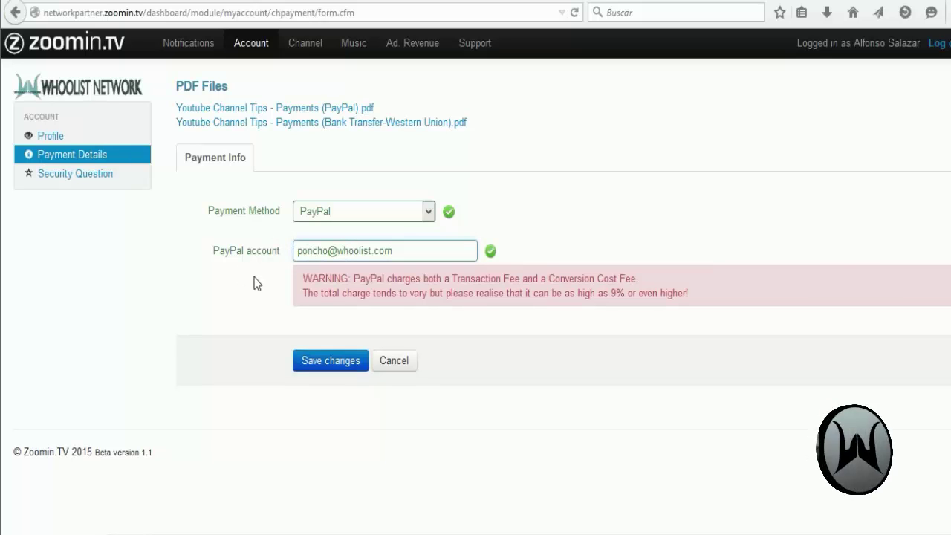
click(334, 359)
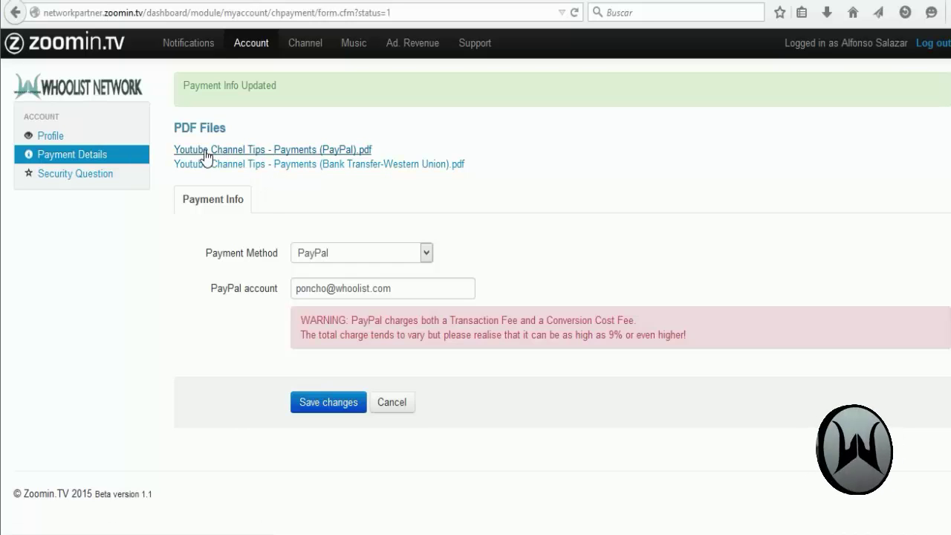
click(341, 152)
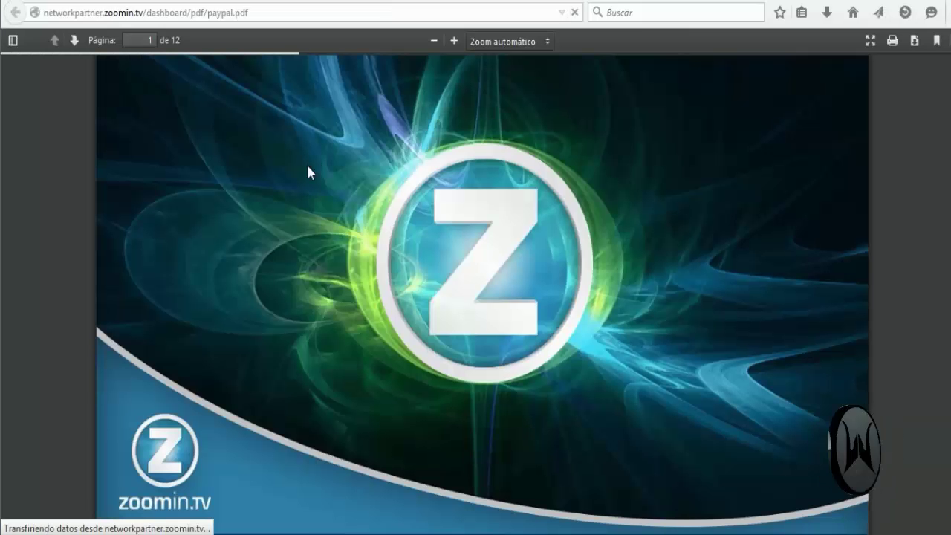
scroll(352, 220, down, 3)
scroll(350, 219, down, 2)
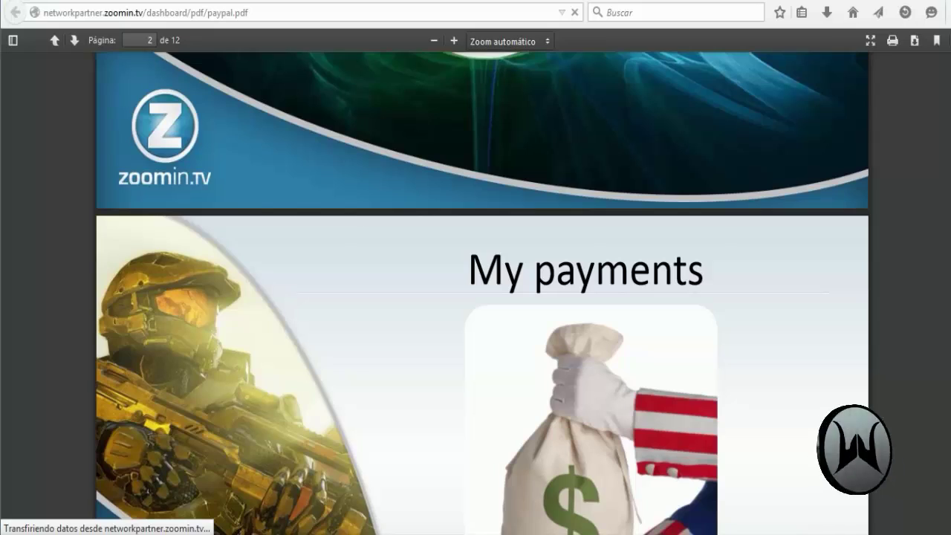
scroll(350, 219, down, 1)
scroll(482, 293, down, 10)
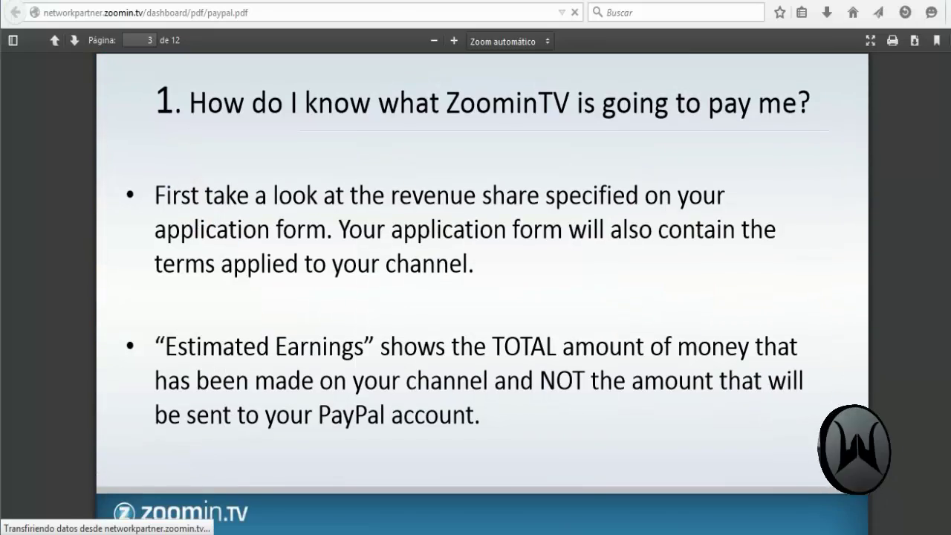
scroll(948, 281, down, 12)
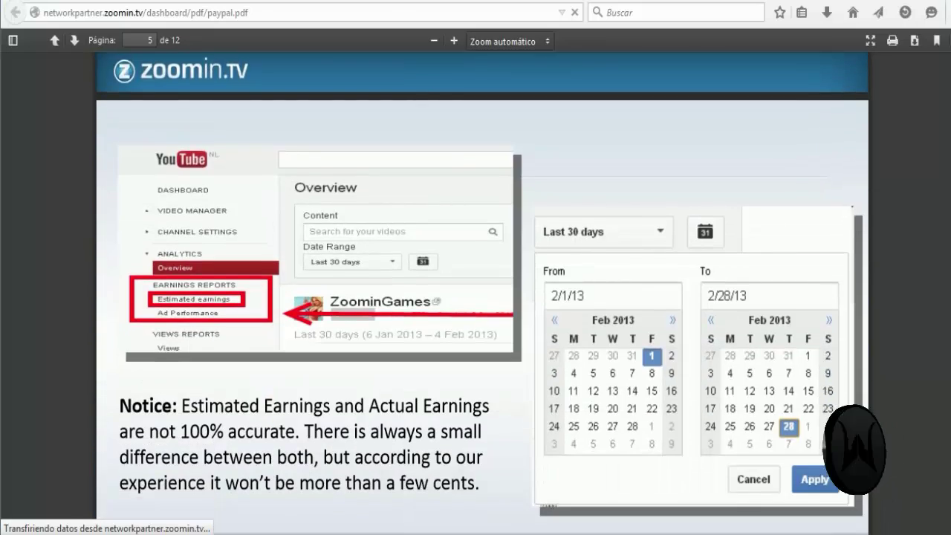
scroll(948, 280, down, 15)
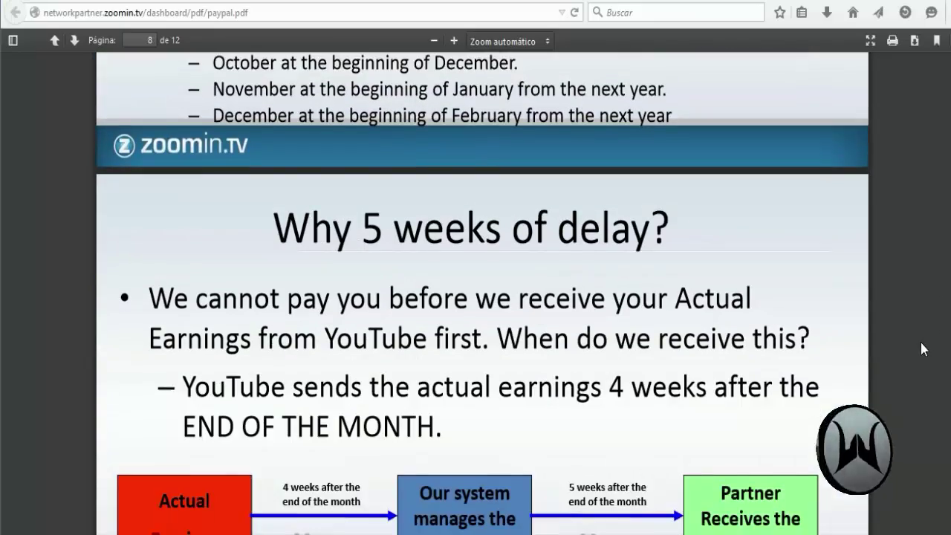
scroll(911, 378, down, 15)
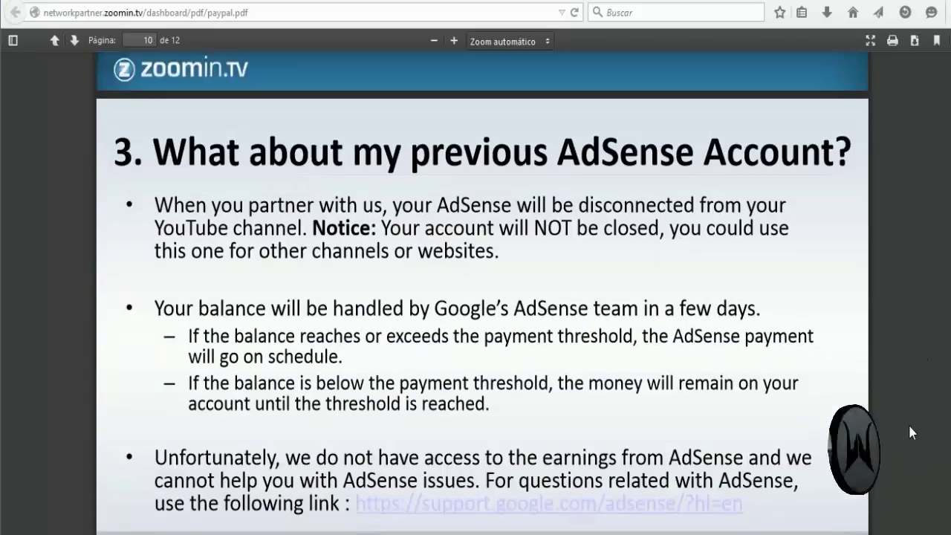
scroll(926, 490, down, 8)
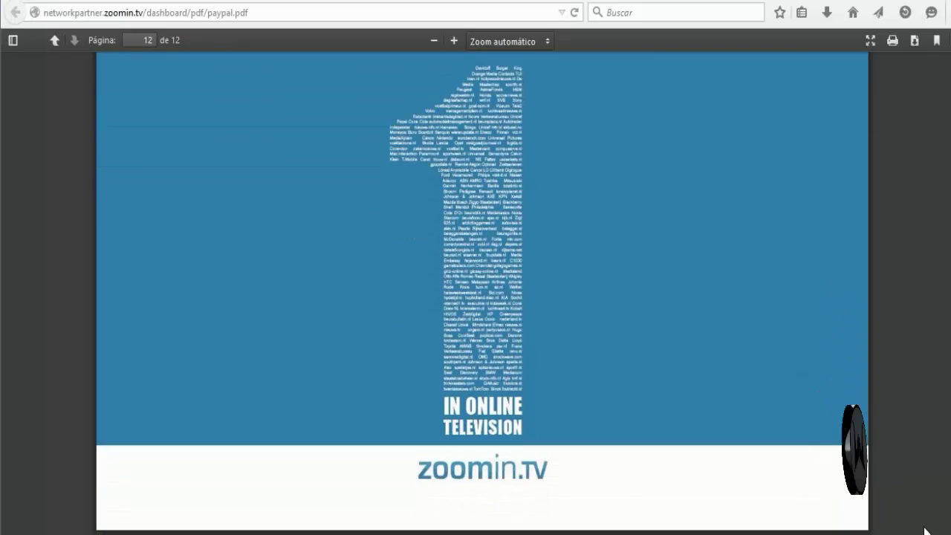
key(ctrl+w)
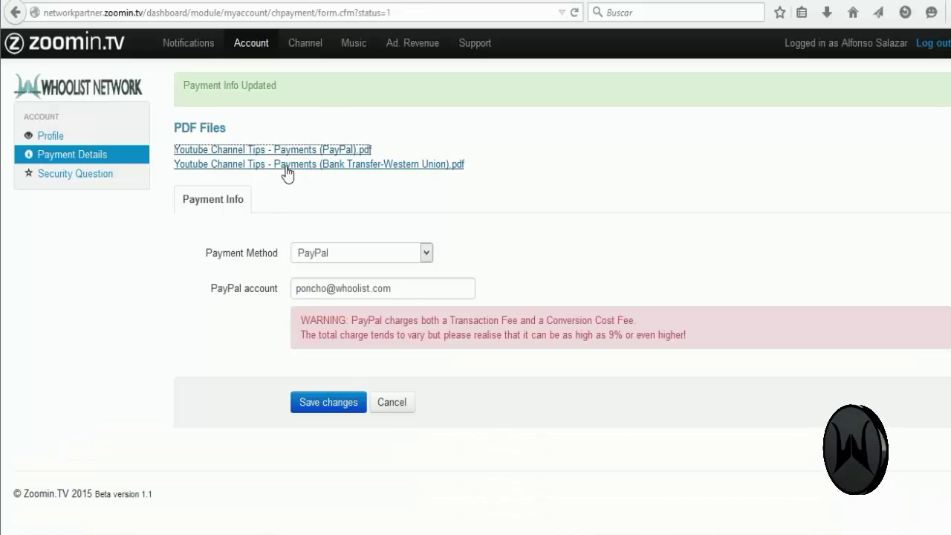
click(344, 163)
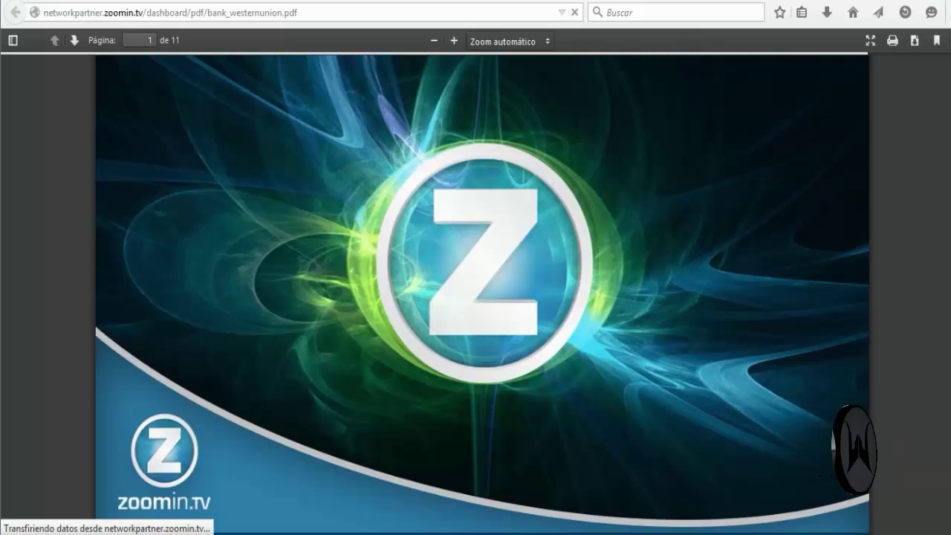
scroll(803, 164, down, 5)
scroll(938, 190, down, 10)
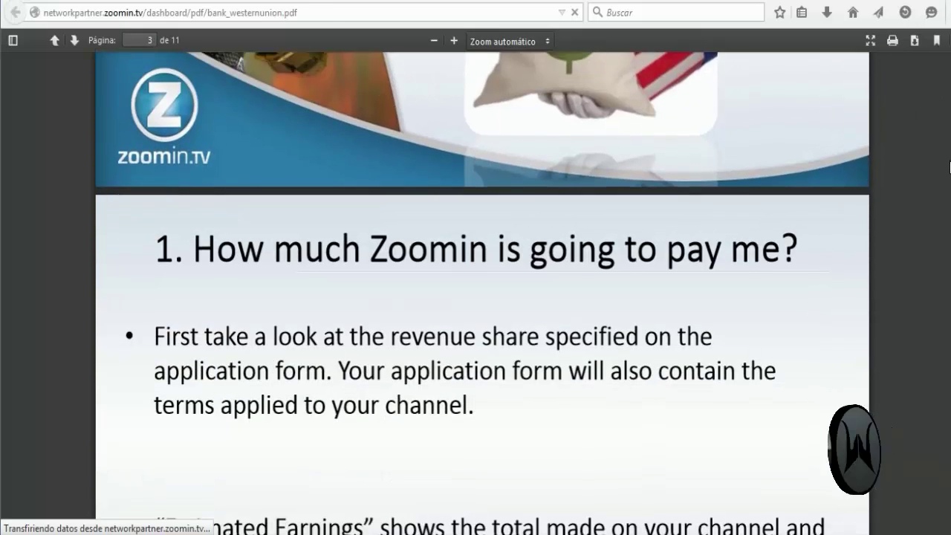
scroll(929, 204, down, 10)
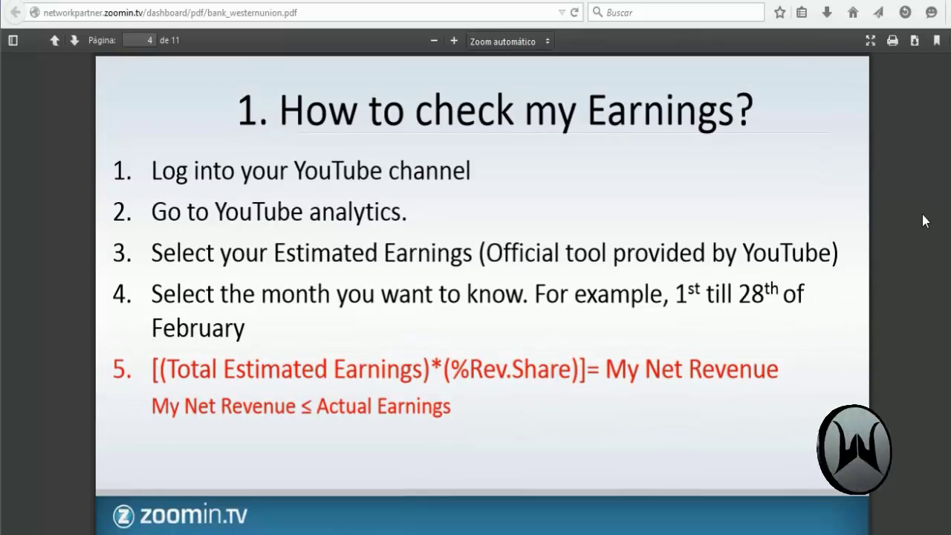
scroll(907, 246, down, 8)
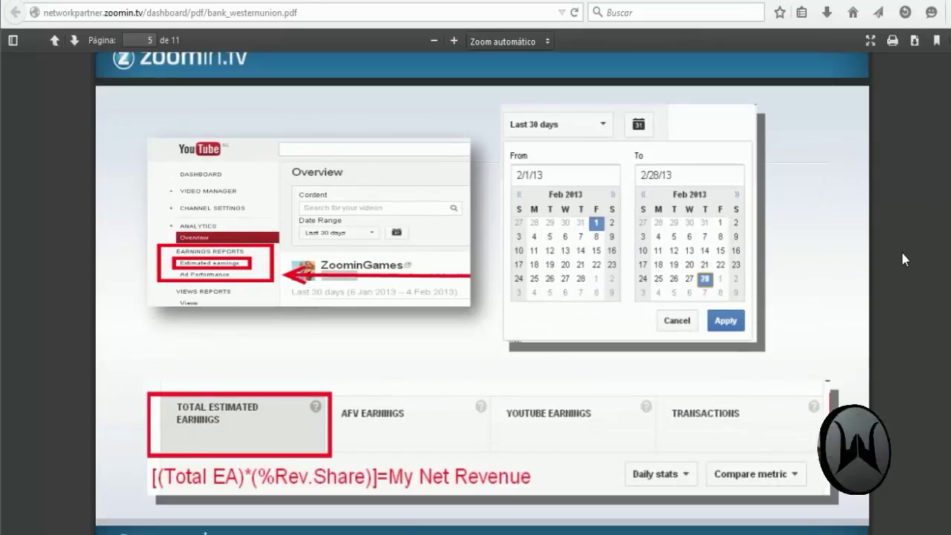
scroll(934, 290, down, 8)
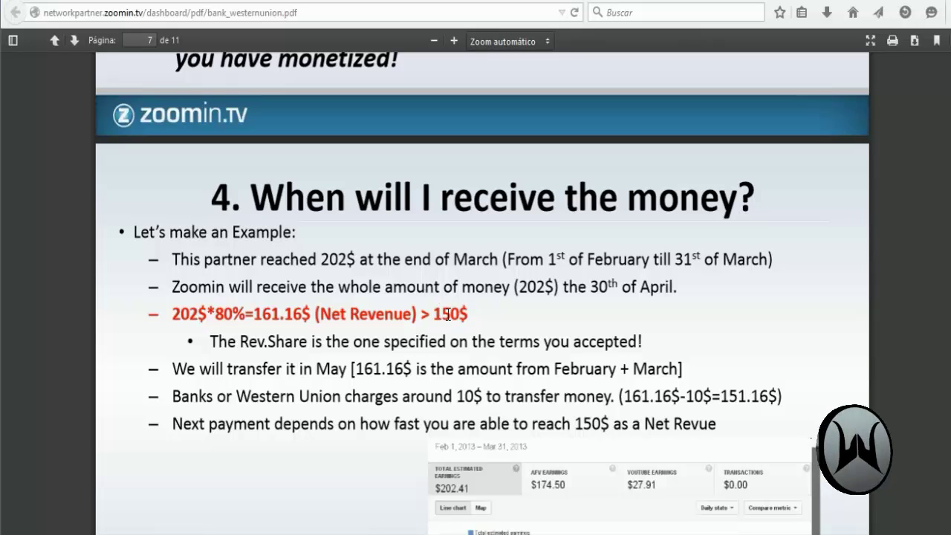
click(427, 0)
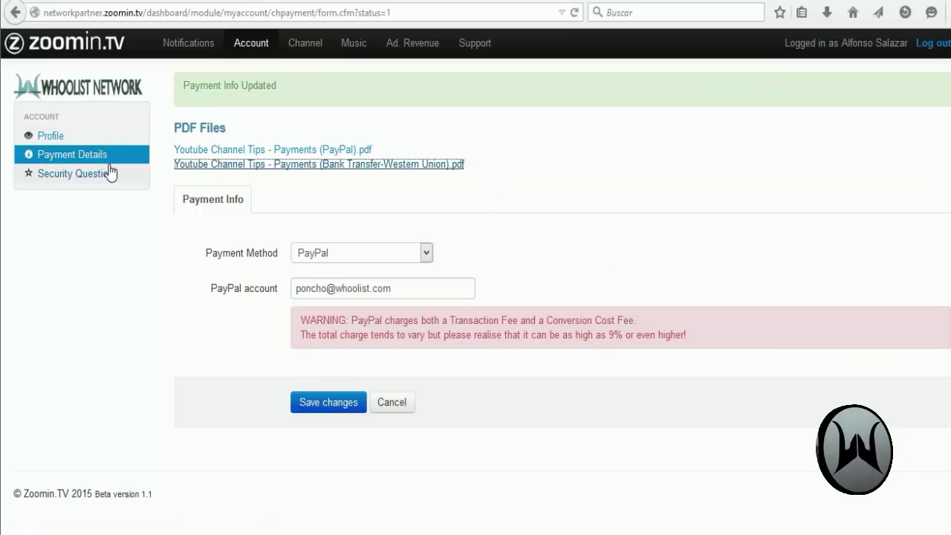
Step: Review the Profile account details, highlighting the 70 % revshare value
click(60, 135)
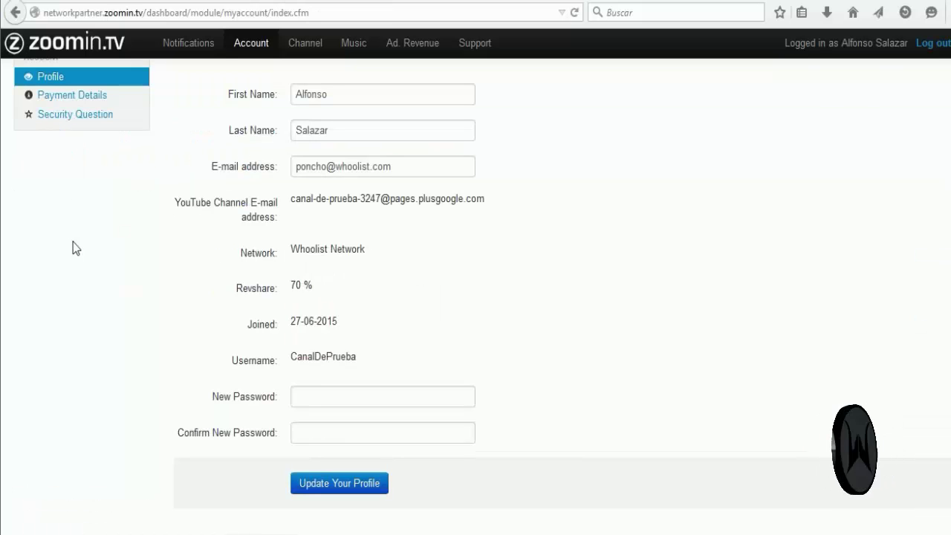
scroll(71, 249, up, 2)
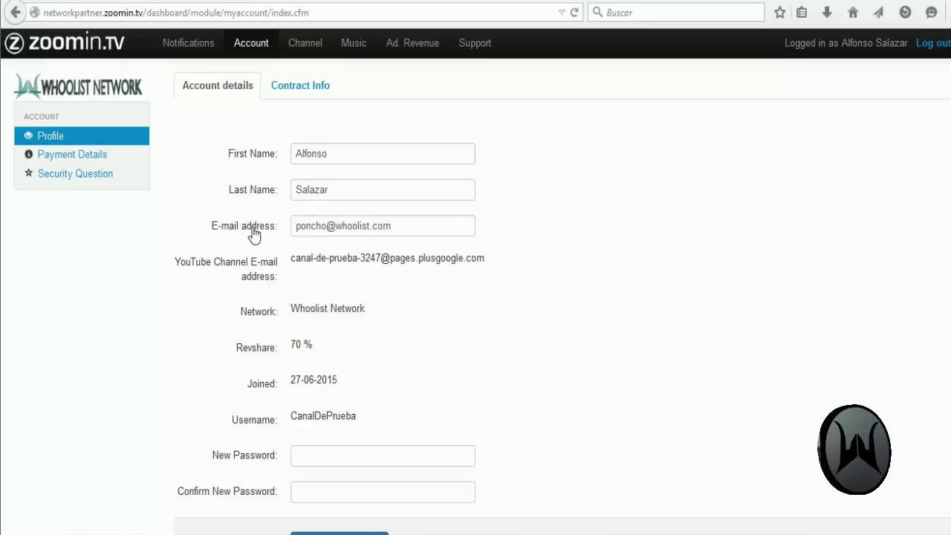
scroll(306, 244, down, 3)
scroll(306, 243, down, 1)
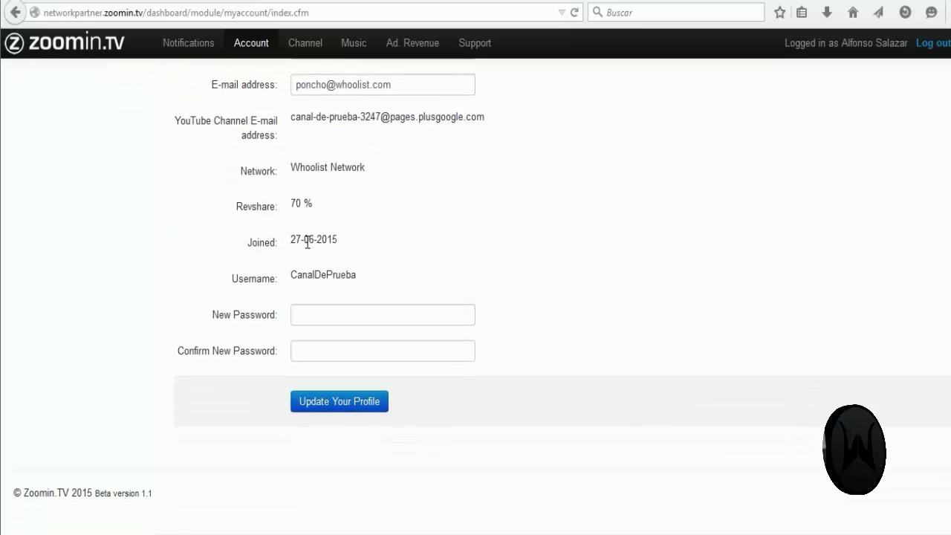
drag(292, 202, 314, 203)
click(313, 203)
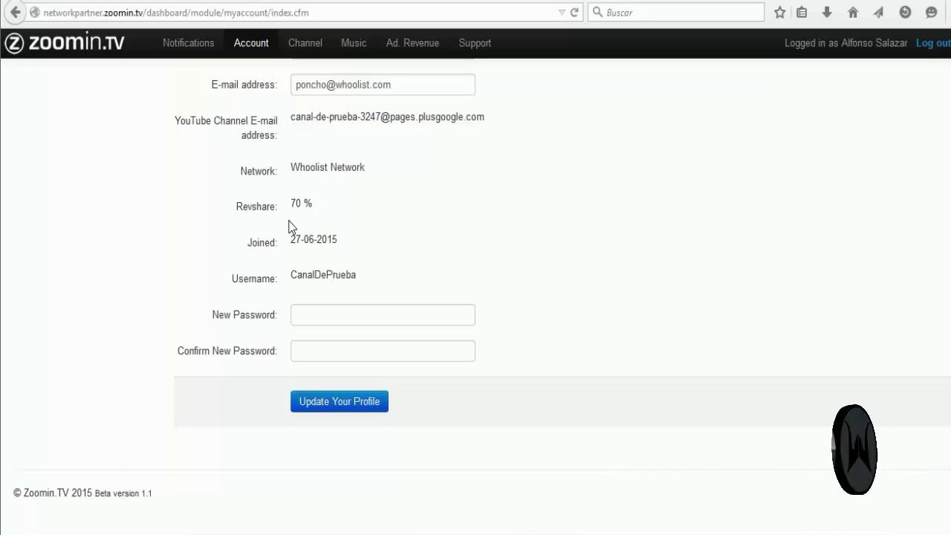
drag(292, 204, 312, 202)
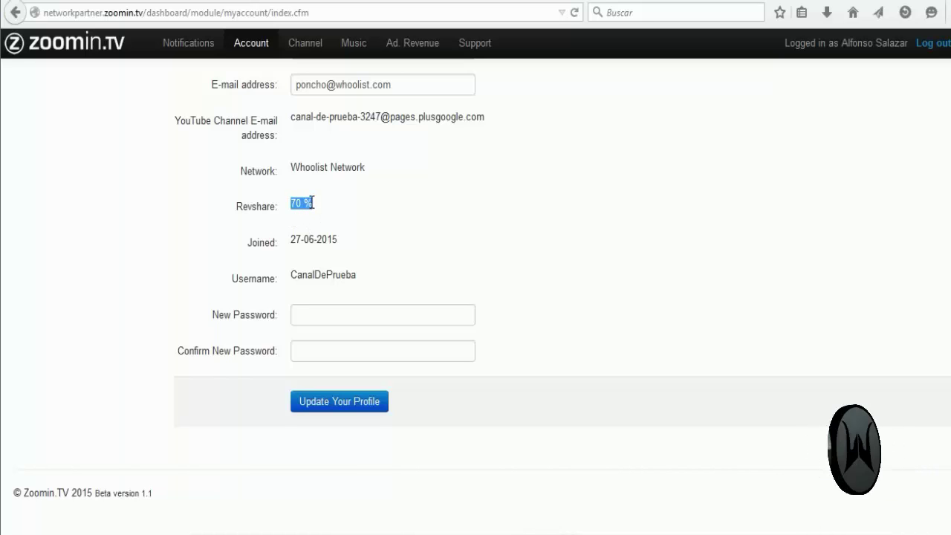
click(312, 202)
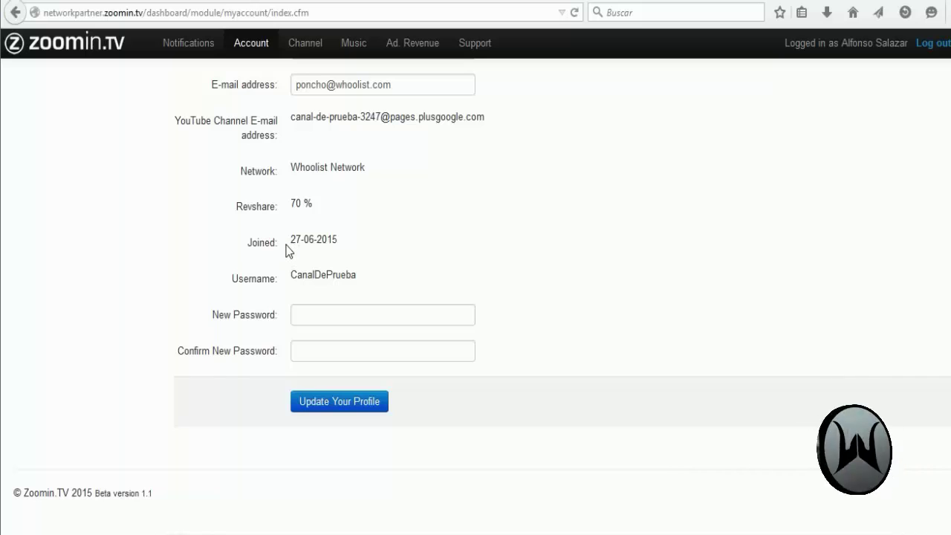
Step: Check the new password fields, then show Contract Info with its start, trial and term dates
click(312, 312)
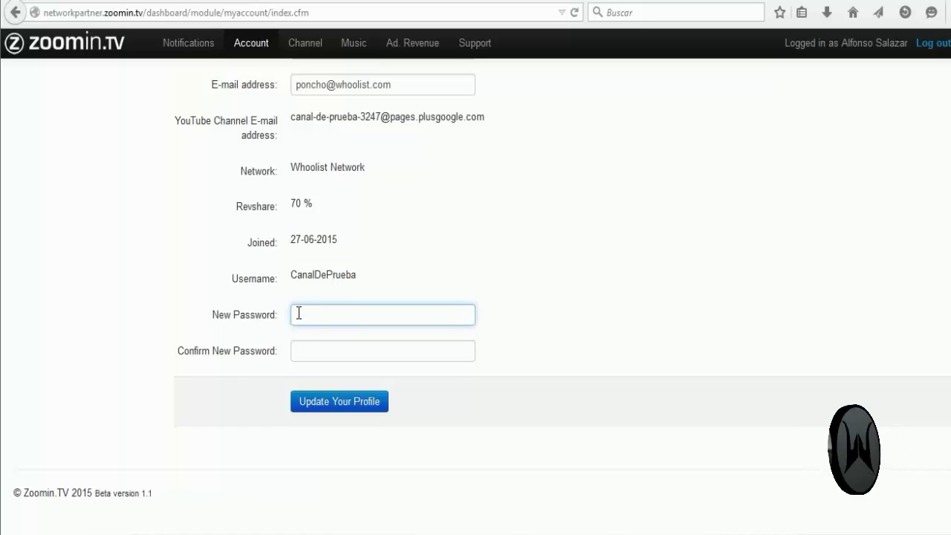
click(317, 358)
scroll(185, 337, up, 2)
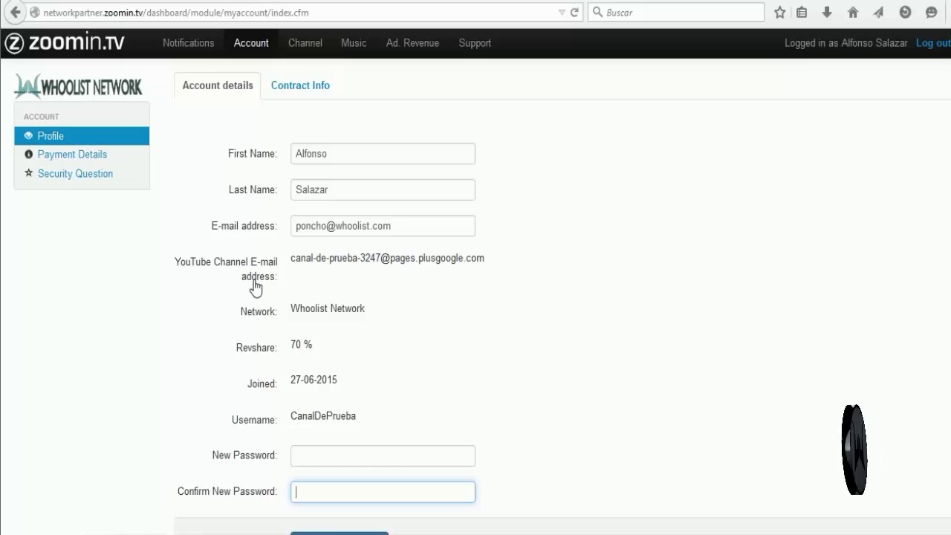
click(301, 90)
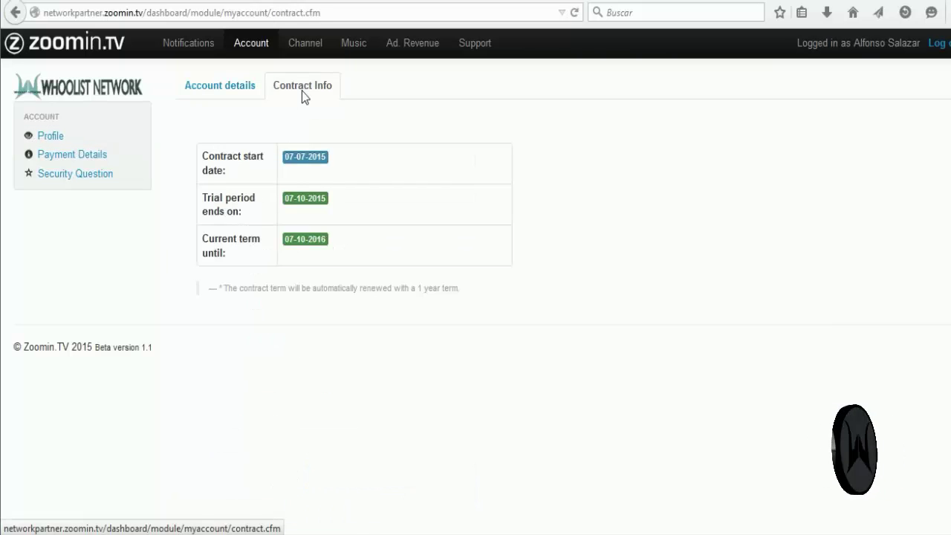
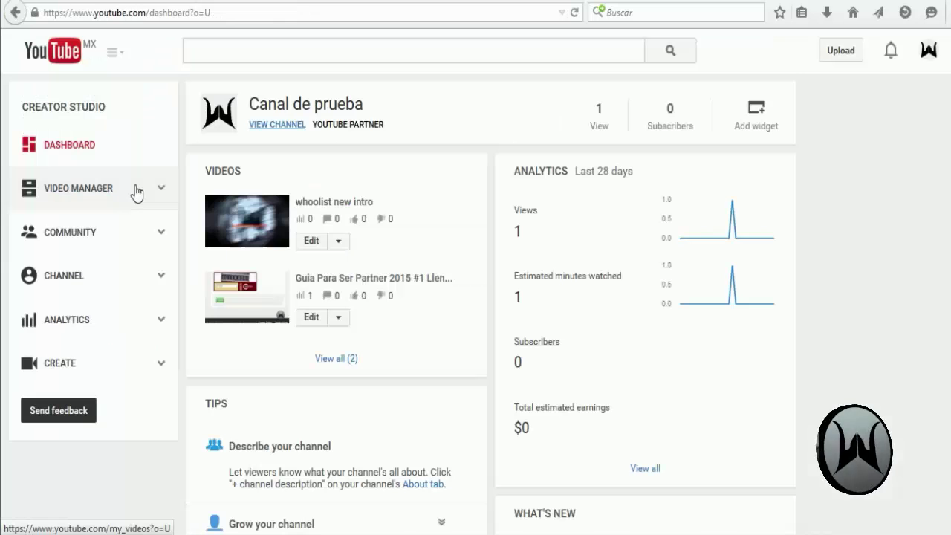
Step: Open the channel's Status and features page and expand the Network row to show Zoomin.tv contract dates
click(62, 280)
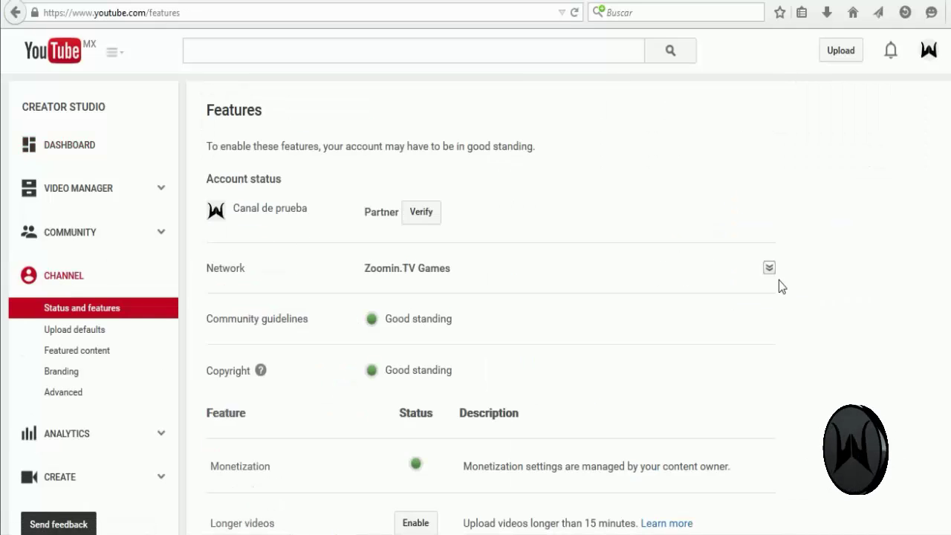
click(769, 268)
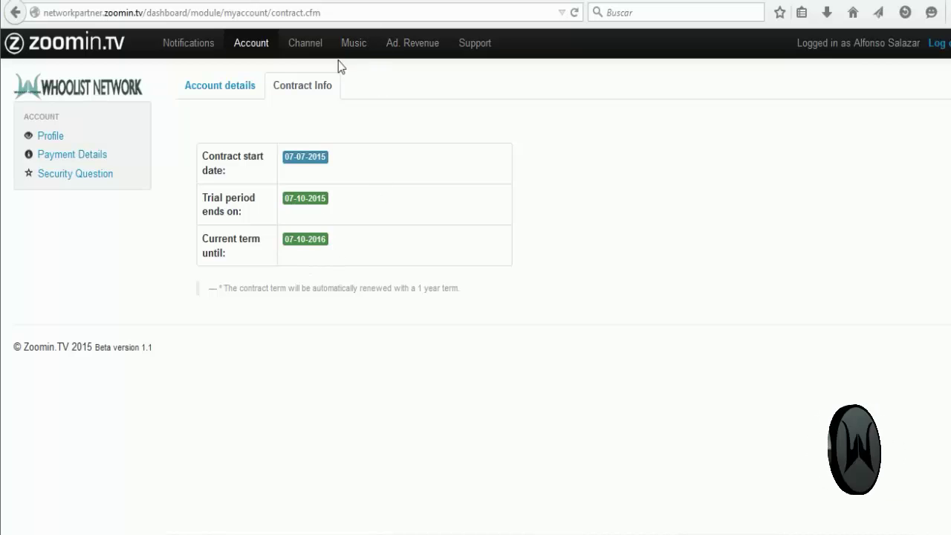
Step: Switch to the Zoomin.TV dashboard and open the account Profile showing Whoolist Network and 70 % revshare
click(335, 2)
click(601, 318)
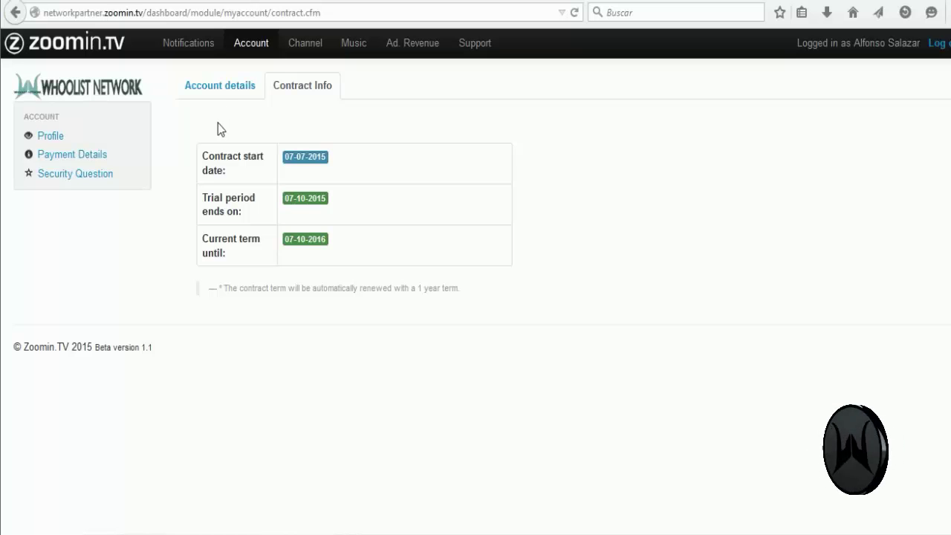
click(89, 137)
scroll(191, 206, down, 4)
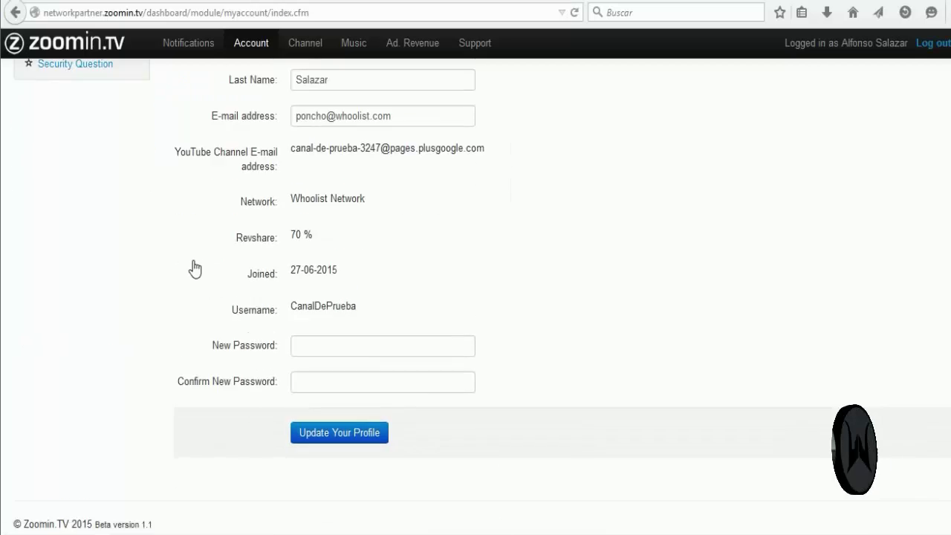
scroll(195, 262, up, 3)
scroll(197, 262, up, 1)
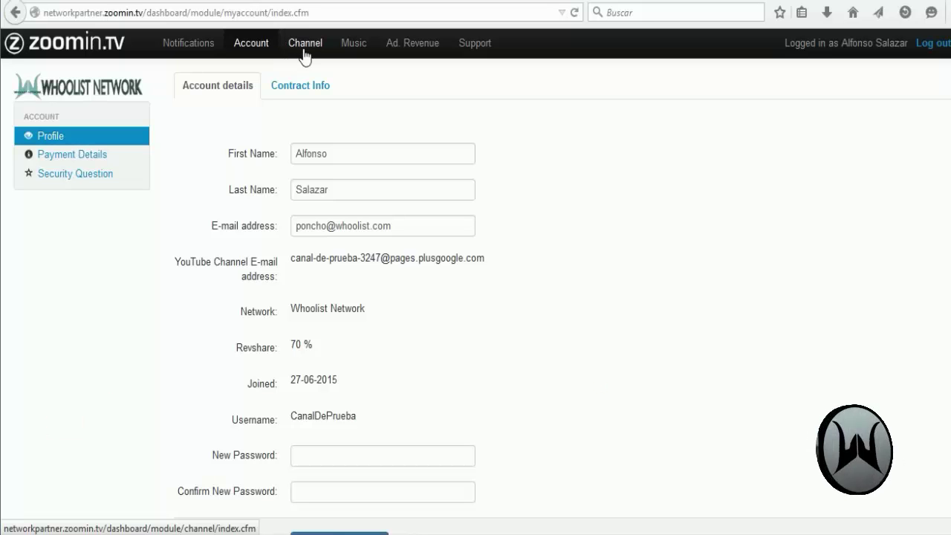
Step: Open the Channel payment history showing the last 6 months of PayPal payouts
click(304, 46)
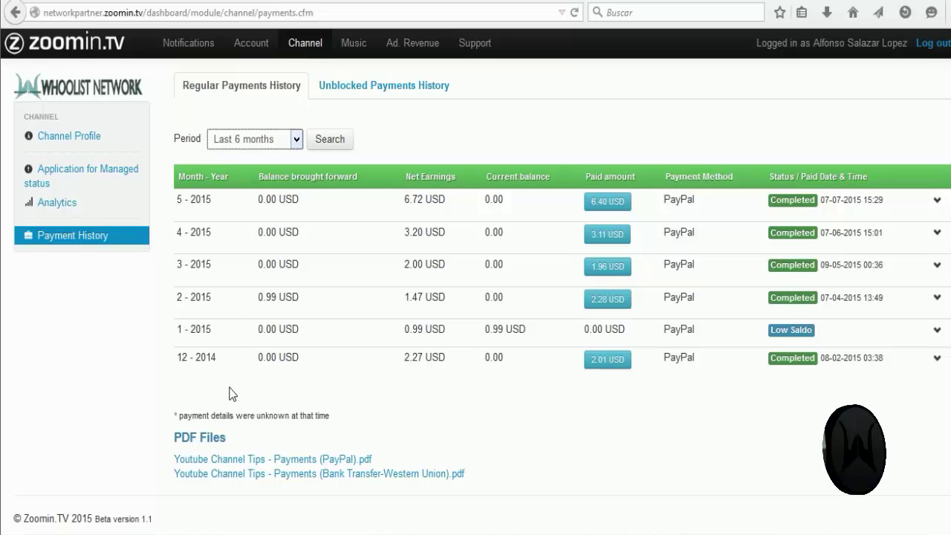
Step: Search payments for the All Time period and review payouts back to 7-2014
click(282, 141)
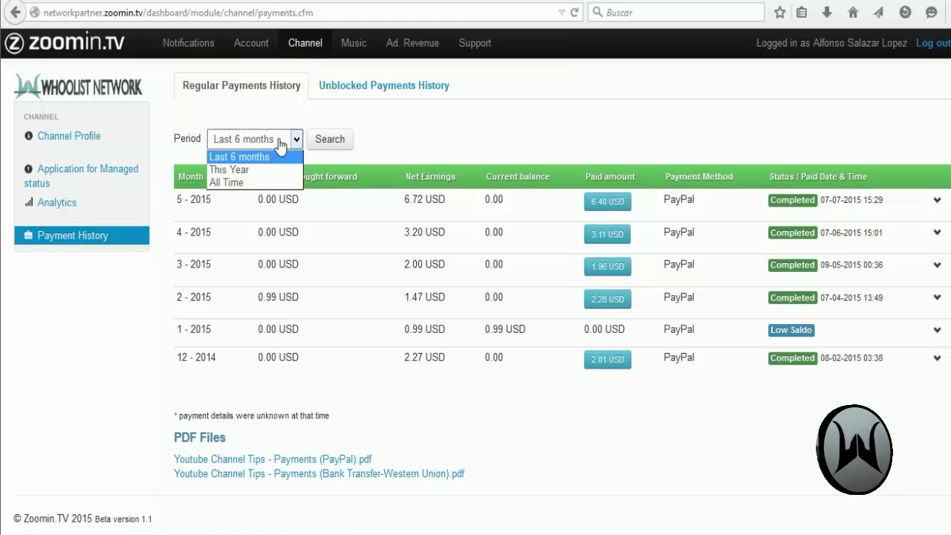
click(252, 183)
click(332, 141)
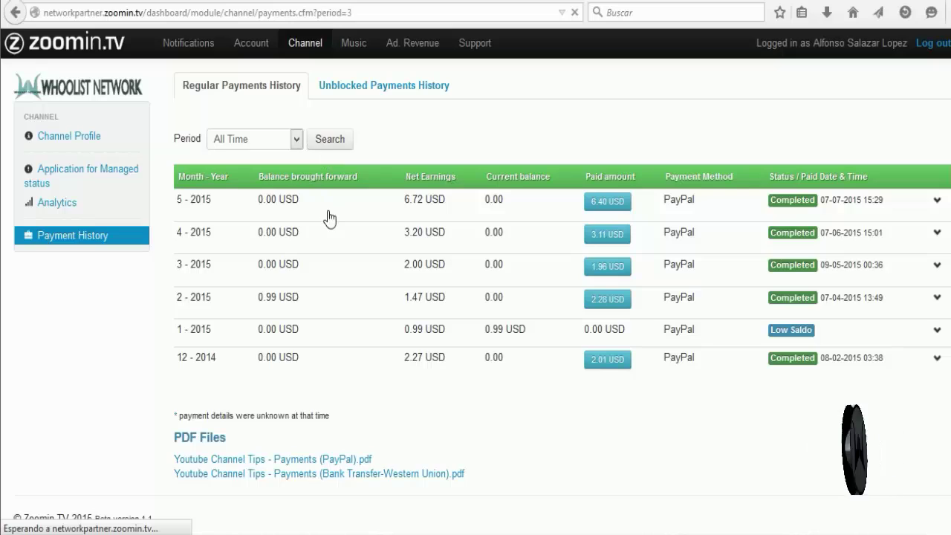
scroll(346, 250, down, 8)
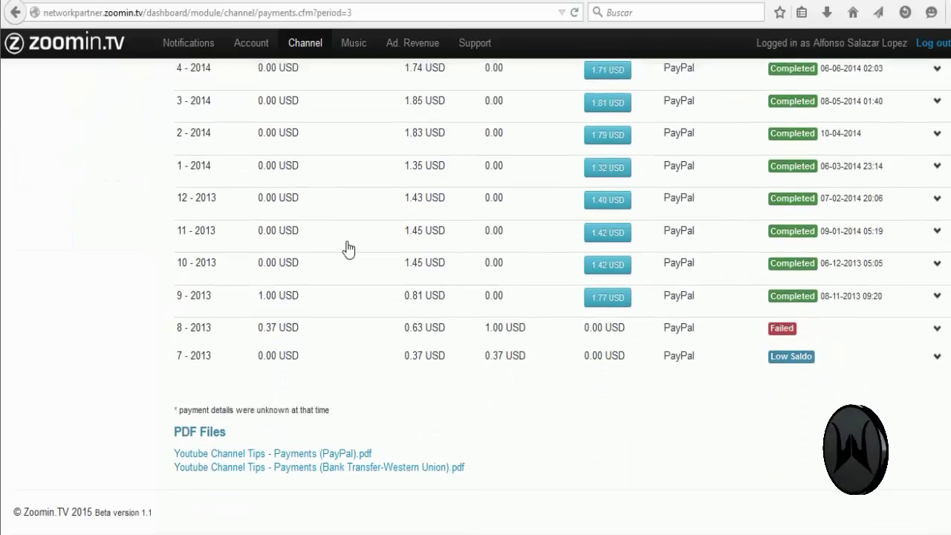
scroll(348, 251, up, 5)
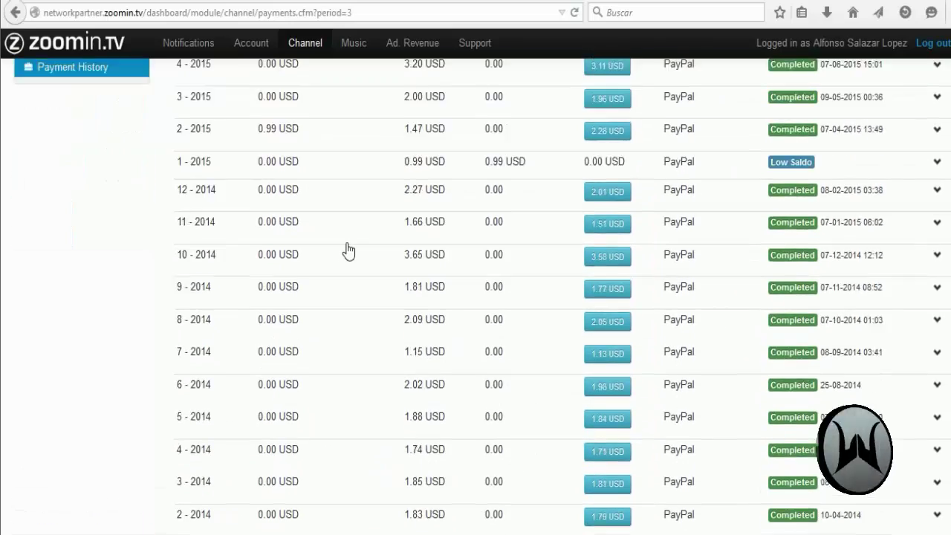
scroll(349, 250, up, 3)
scroll(345, 251, down, 7)
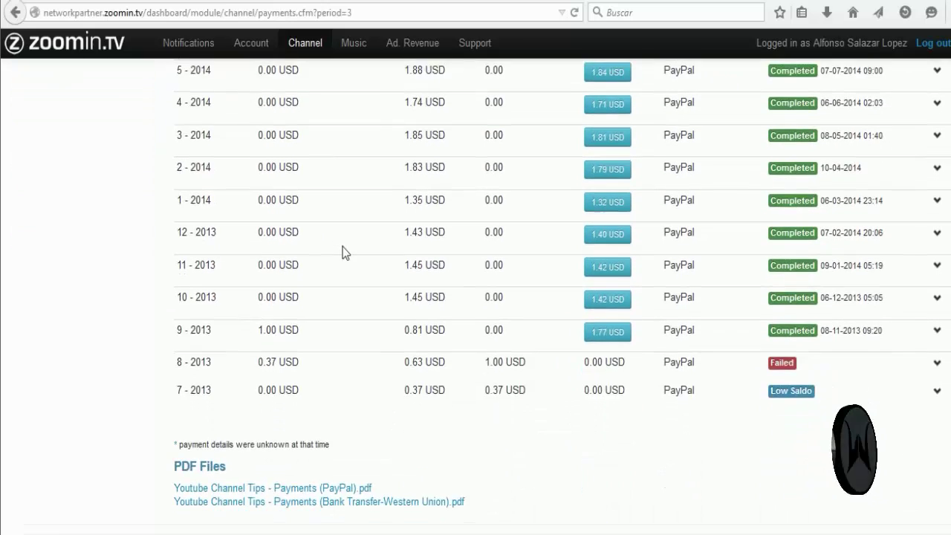
scroll(342, 247, down, 2)
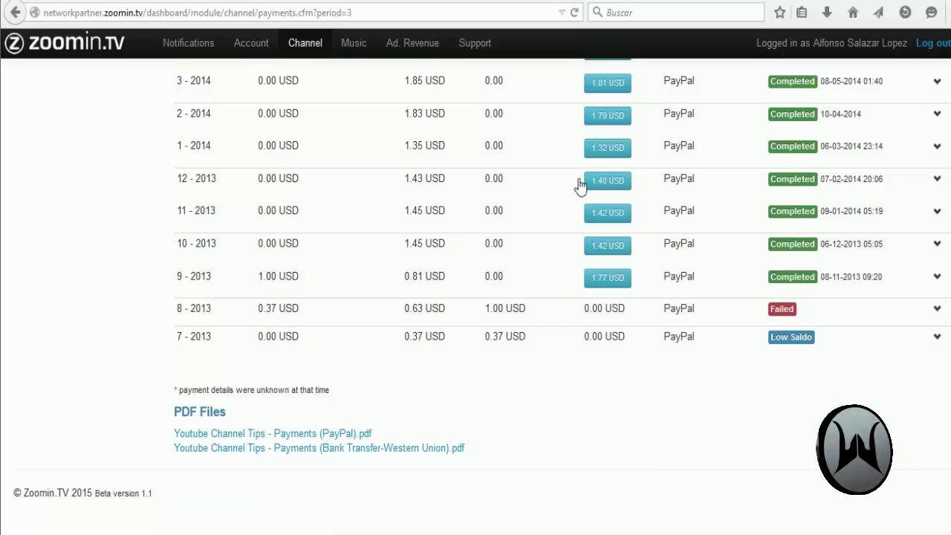
scroll(356, 290, up, 6)
scroll(357, 297, up, 1)
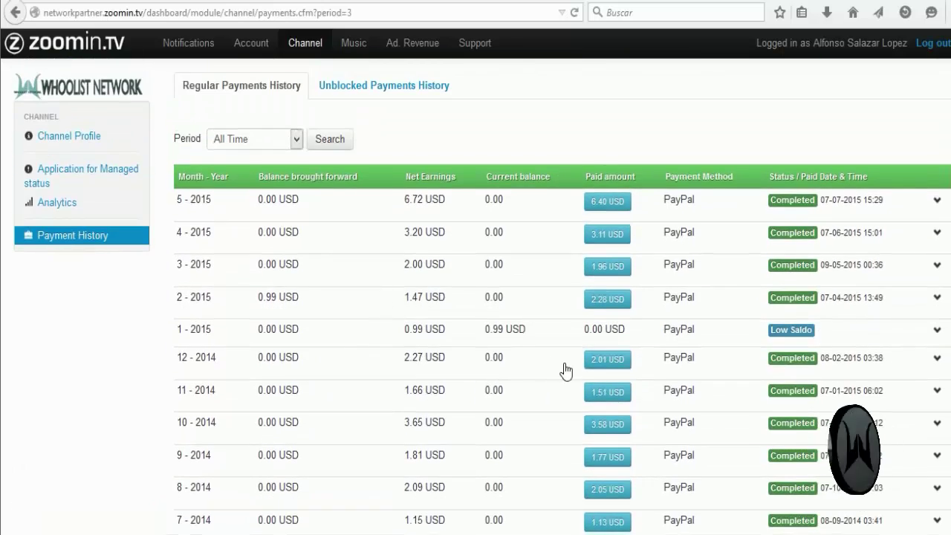
scroll(567, 312, down, 7)
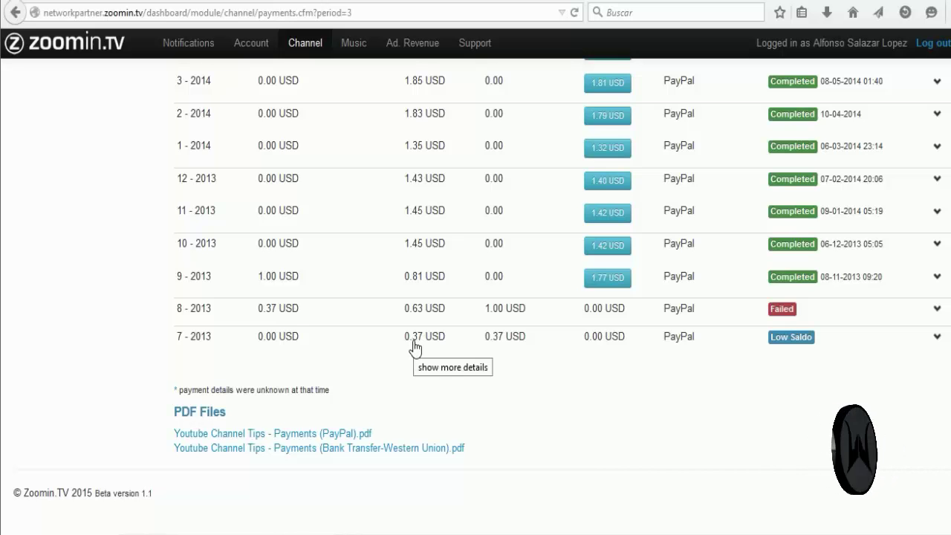
scroll(410, 347, up, 7)
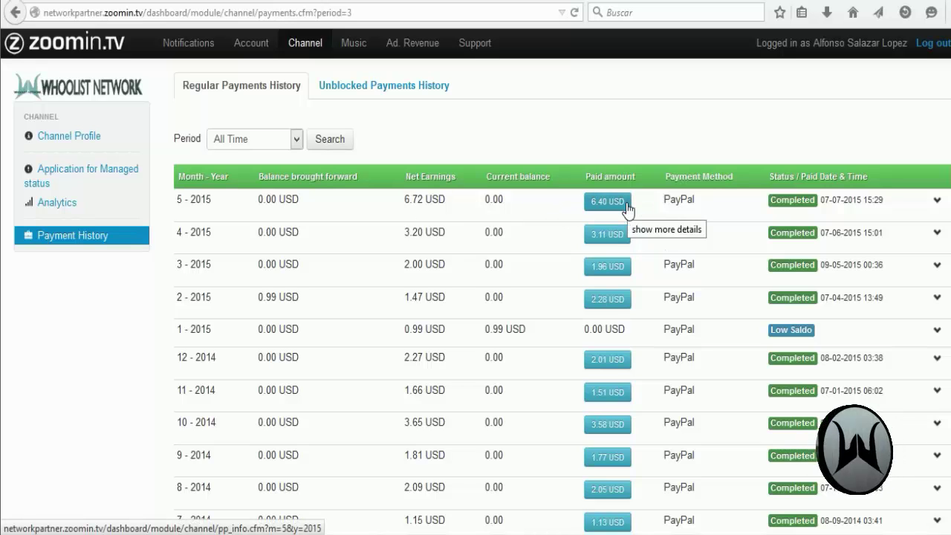
scroll(628, 210, down, 5)
scroll(628, 210, down, 1)
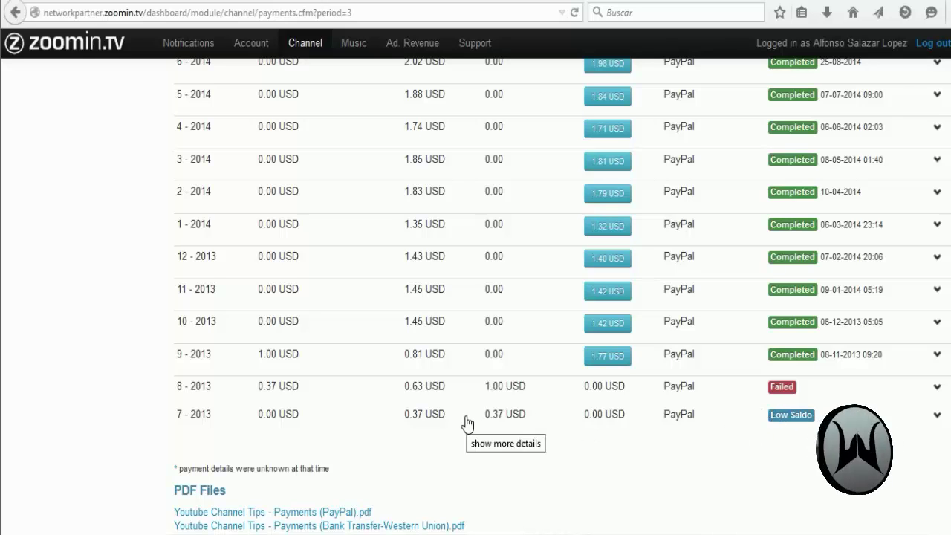
scroll(135, 428, up, 2)
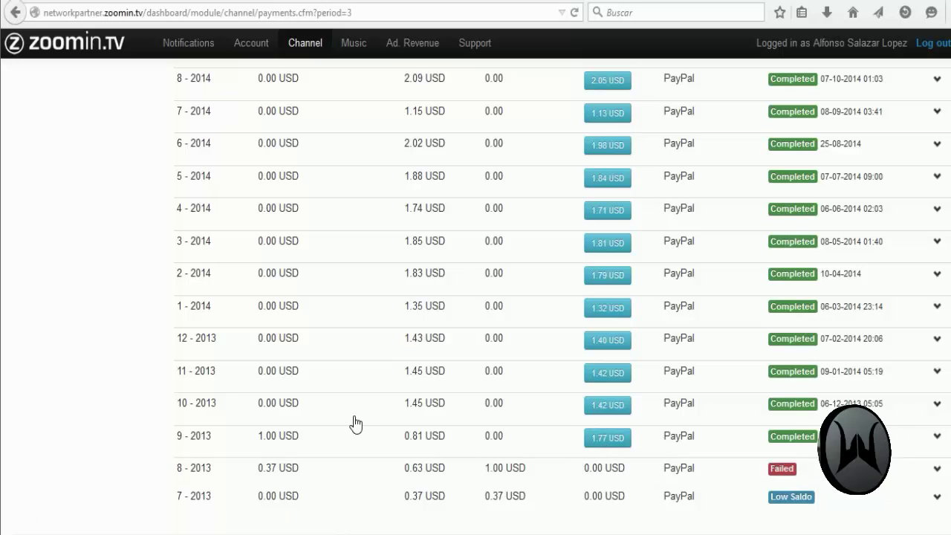
scroll(352, 425, down, 2)
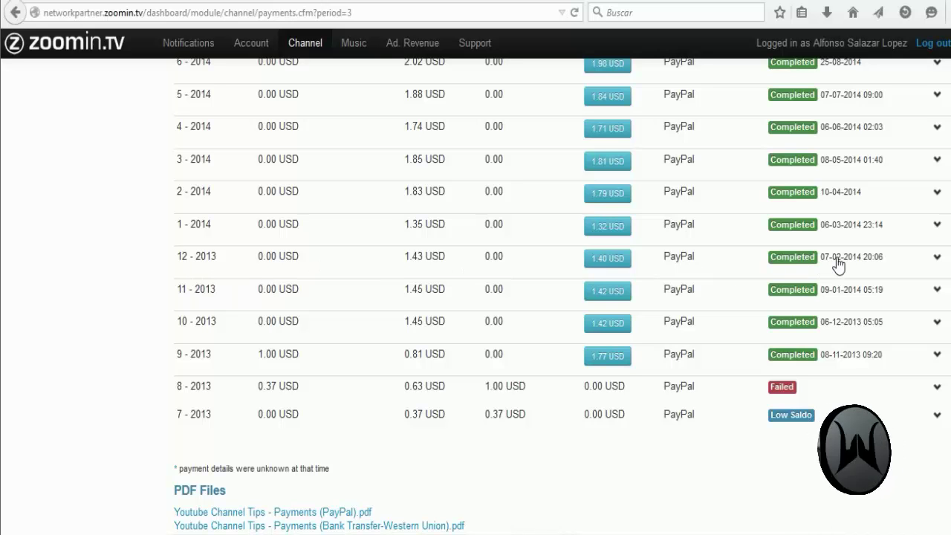
scroll(364, 316, up, 2)
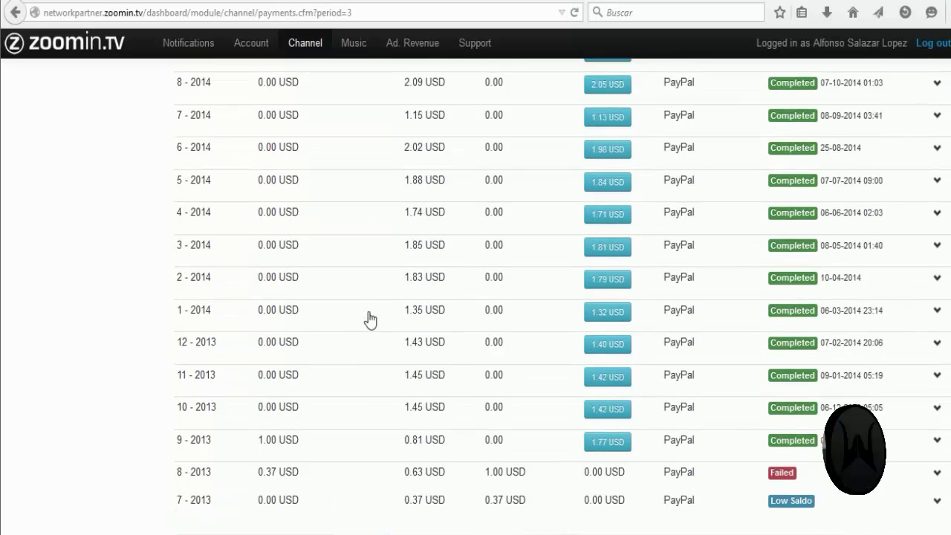
scroll(370, 319, up, 5)
scroll(370, 320, down, 9)
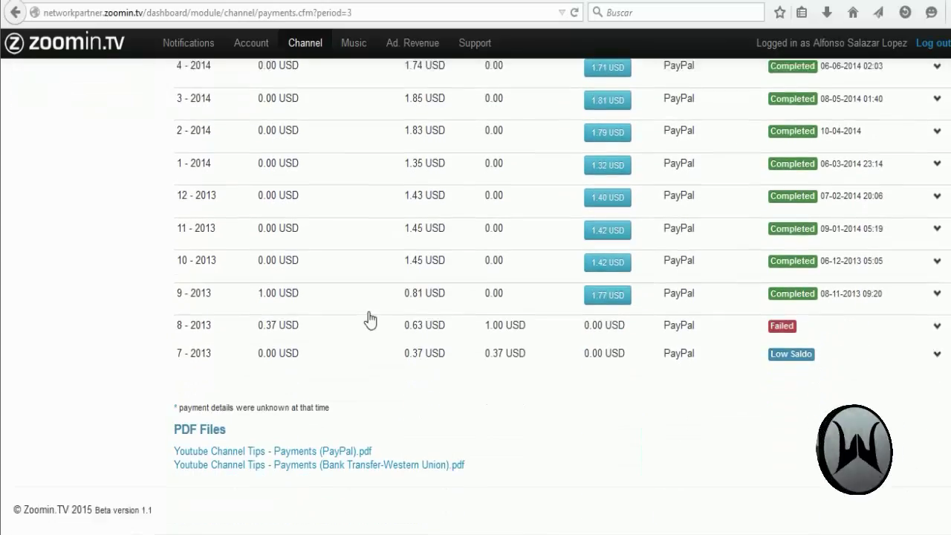
scroll(392, 318, up, 2)
scroll(395, 319, up, 4)
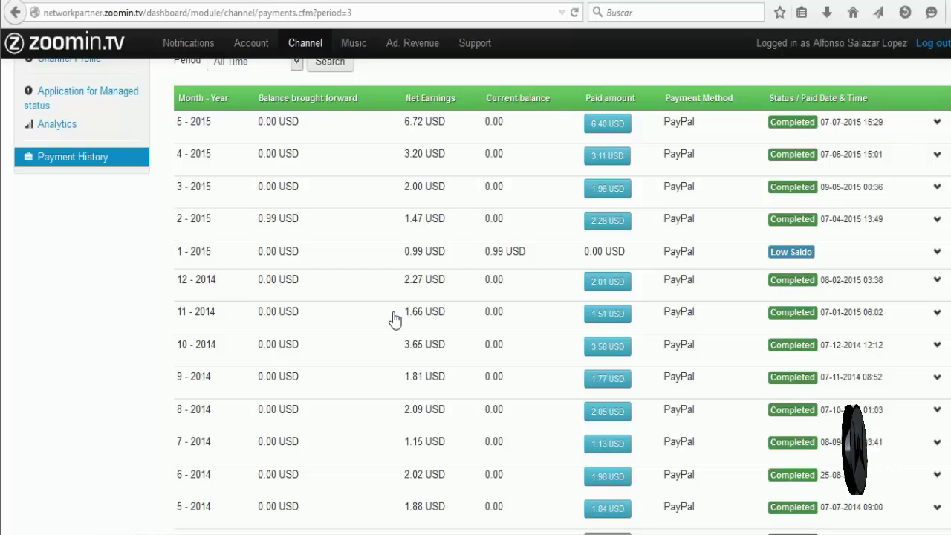
scroll(395, 319, up, 1)
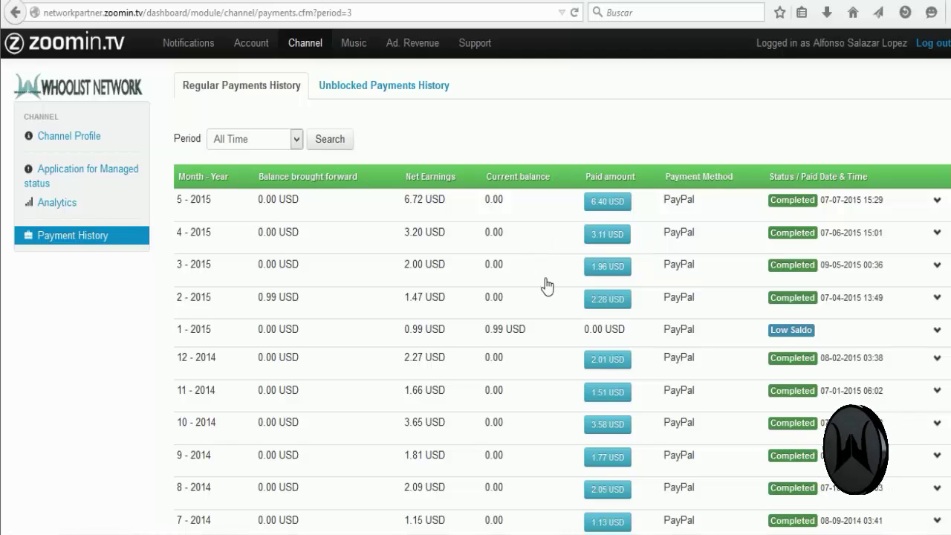
scroll(546, 282, down, 7)
scroll(543, 286, up, 5)
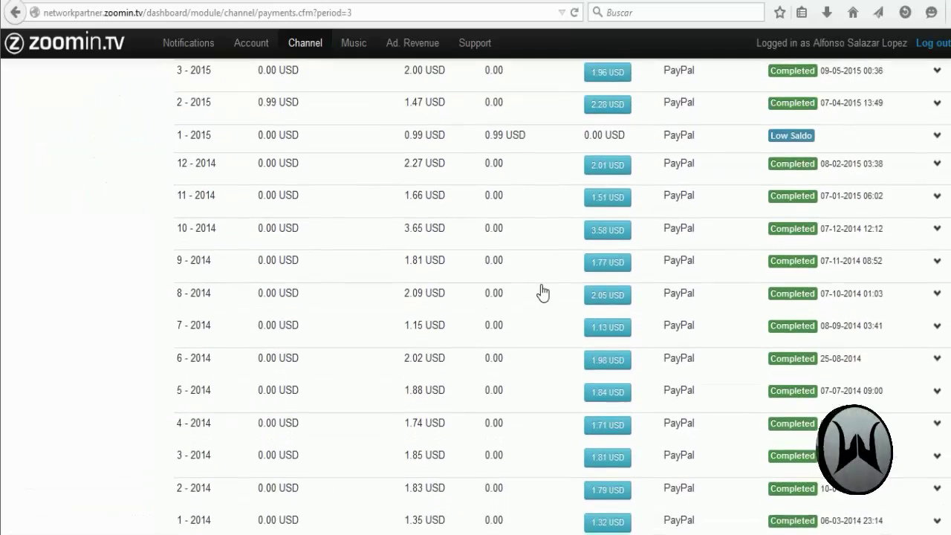
scroll(543, 293, up, 3)
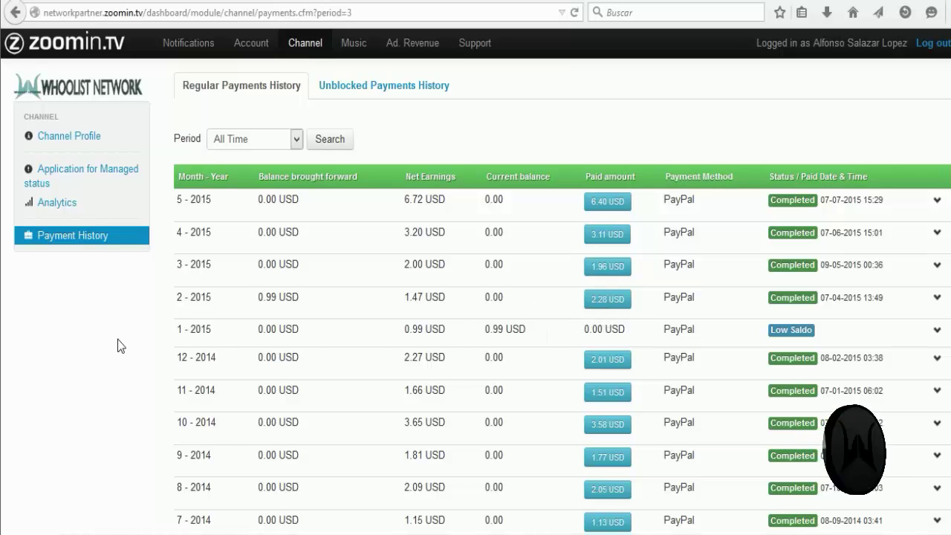
Step: View the Unblocked Payments History, which reports no unblocked payments are available
click(398, 93)
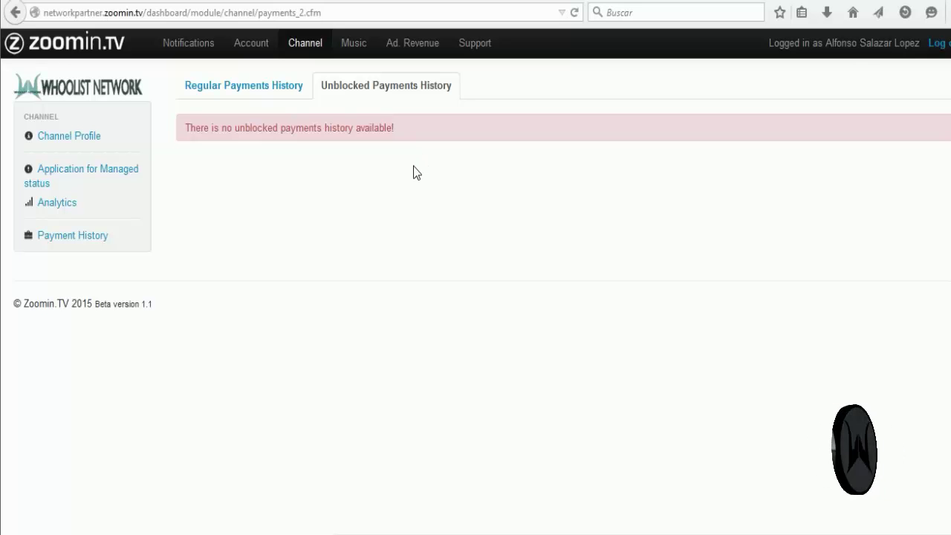
click(223, 88)
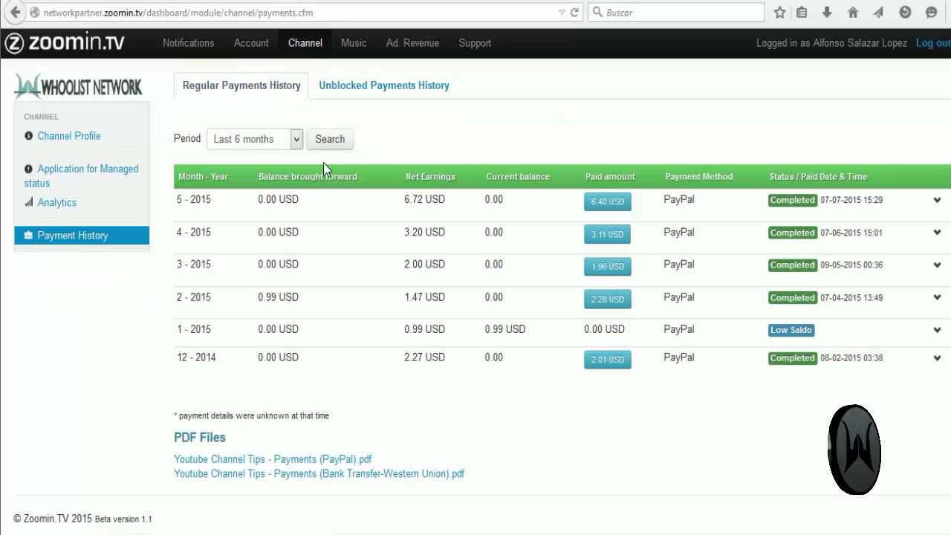
click(369, 84)
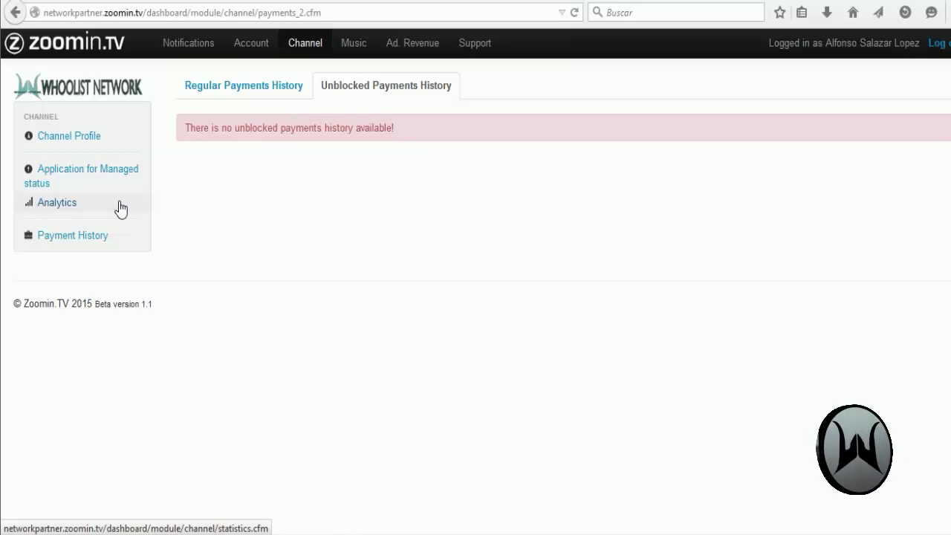
Step: Open Analytics and inspect daily views, earnings and charts for 2015-07-12 to 2015-07-23
click(53, 207)
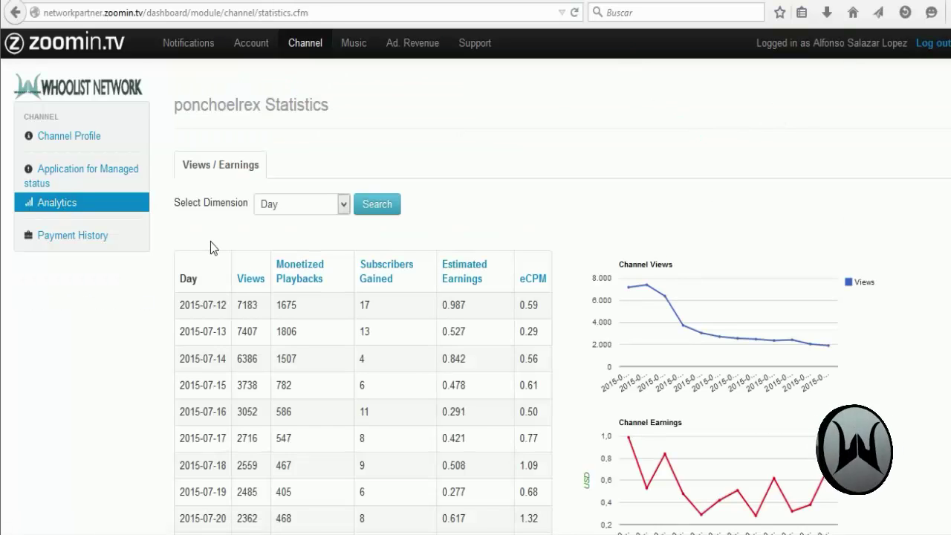
scroll(210, 241, down, 2)
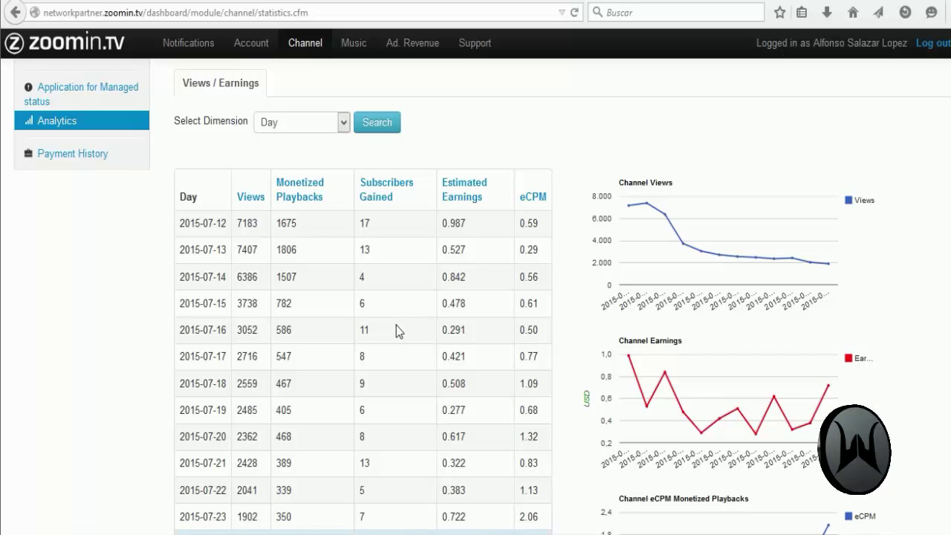
scroll(398, 323, down, 4)
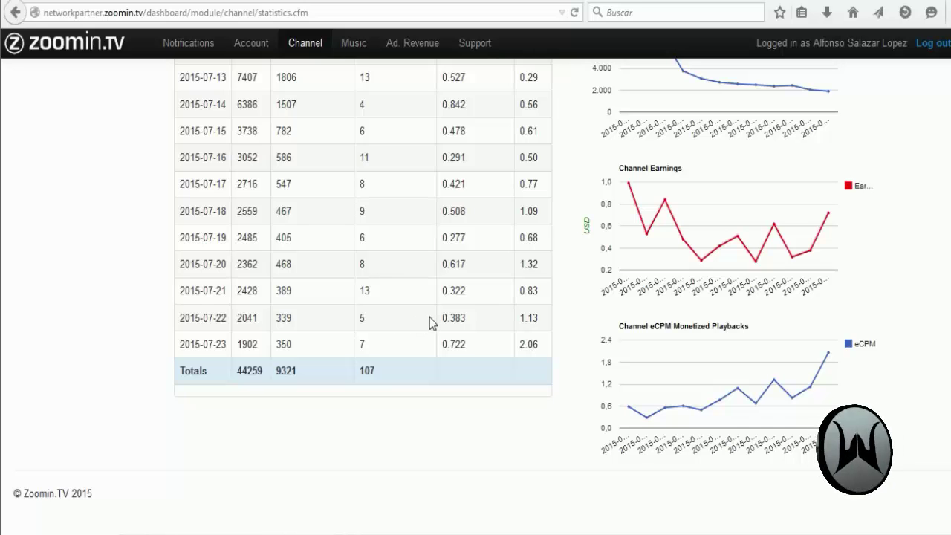
scroll(437, 334, up, 3)
scroll(437, 336, up, 2)
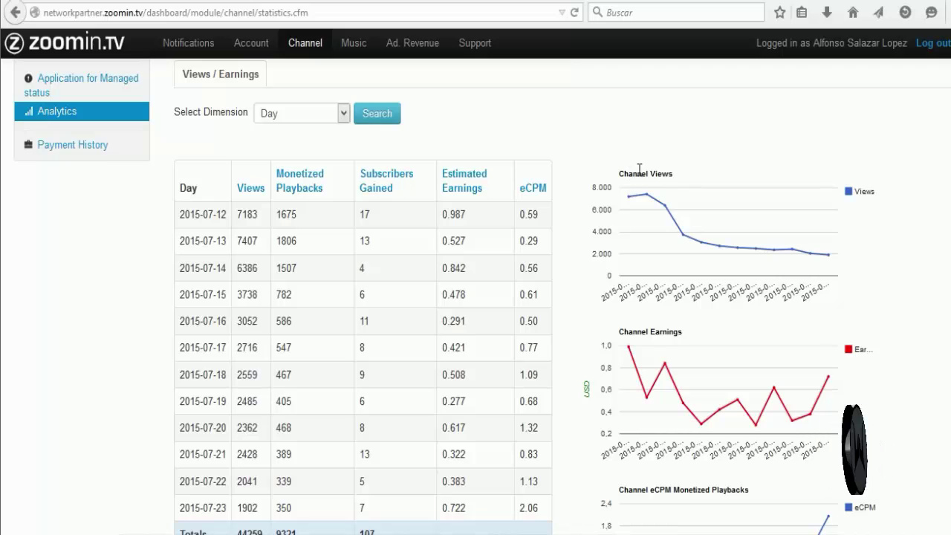
mouse_move(637, 199)
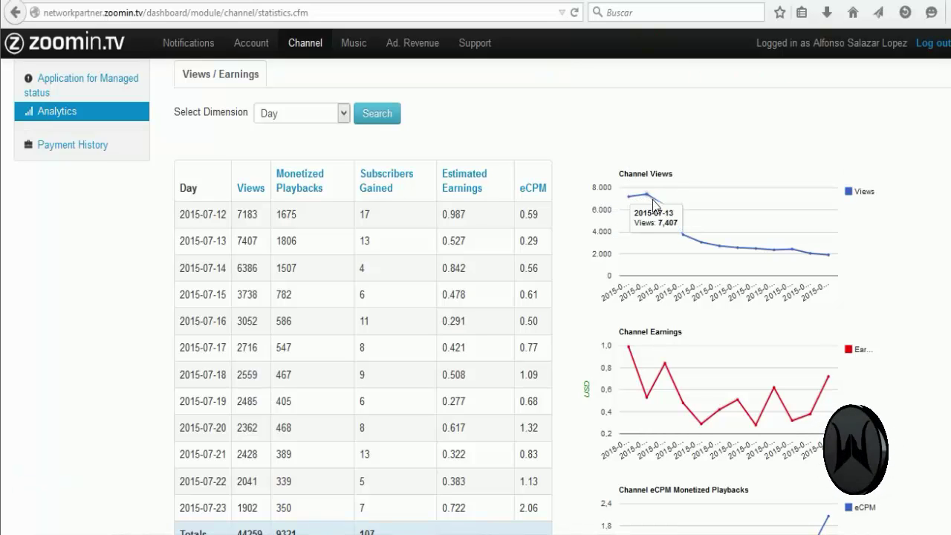
mouse_move(705, 245)
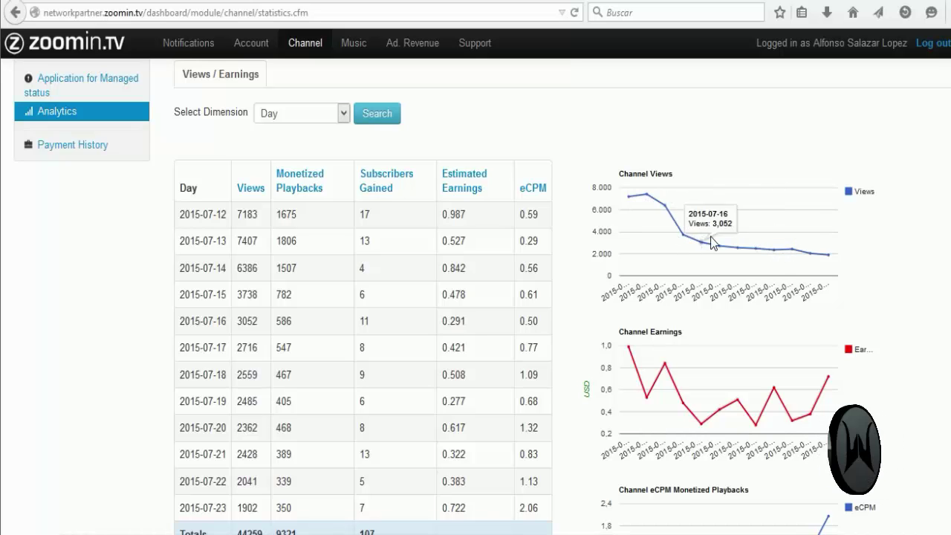
mouse_move(664, 211)
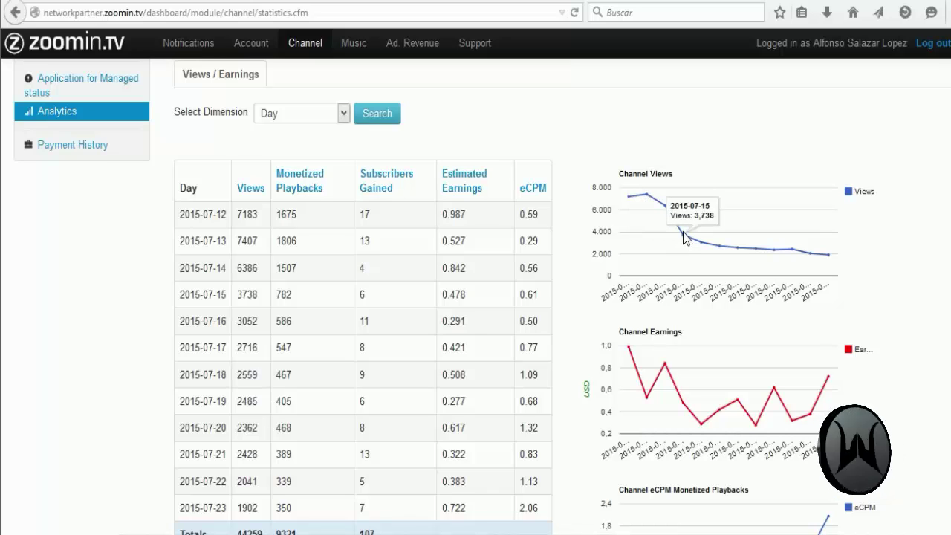
Step: Switch the statistics dimension to Month, showing monthly views from 2014-05 up to 75,742 in 2015-07
click(316, 118)
click(271, 169)
click(380, 115)
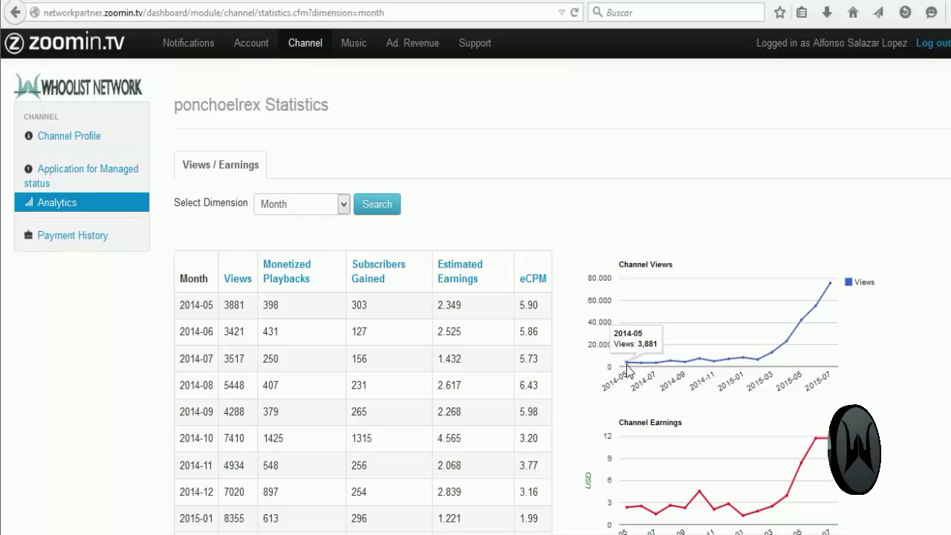
mouse_move(828, 285)
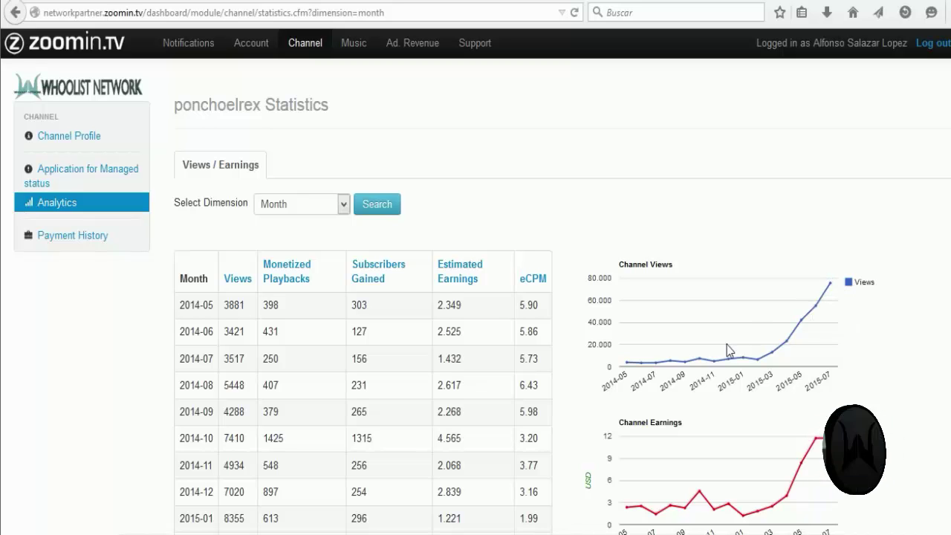
scroll(724, 346, down, 4)
scroll(716, 347, up, 2)
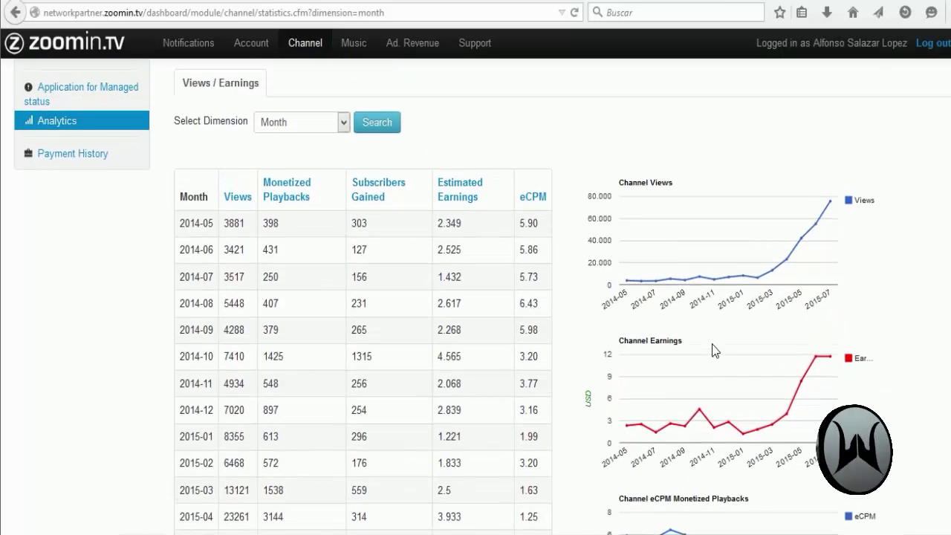